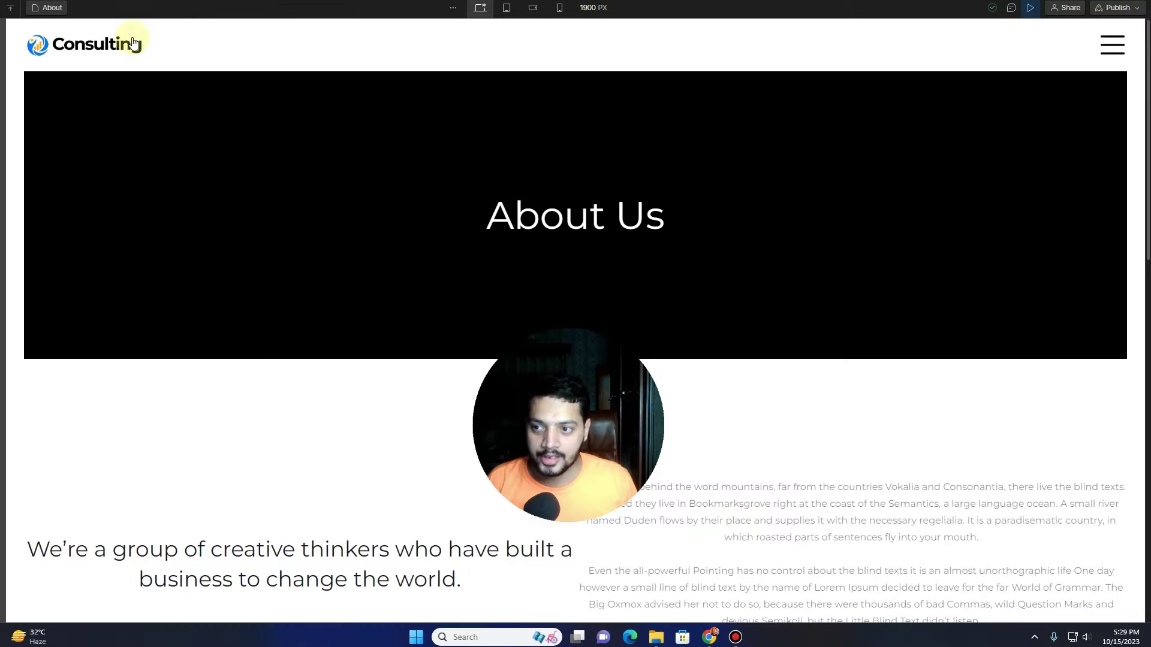
# Preview the About page's slide-out hamburger menu at the desktop and tablet breakpoints, and check the header at the portrait mobile breakpoint.
pyautogui.click(1113, 51)
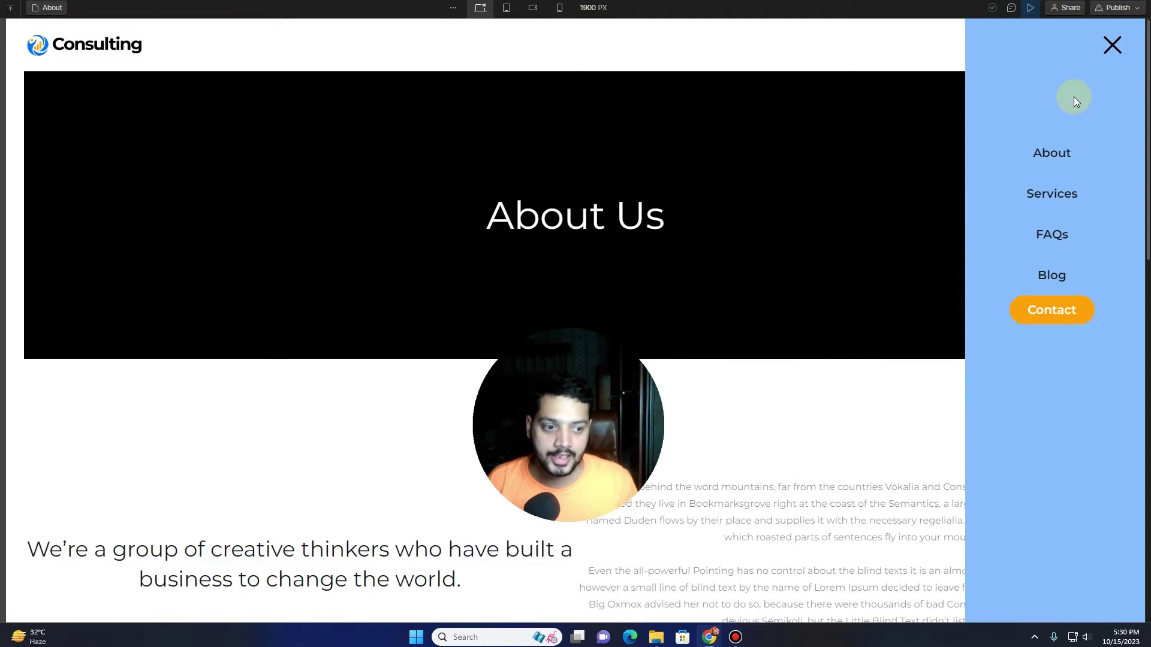
pyautogui.click(1113, 46)
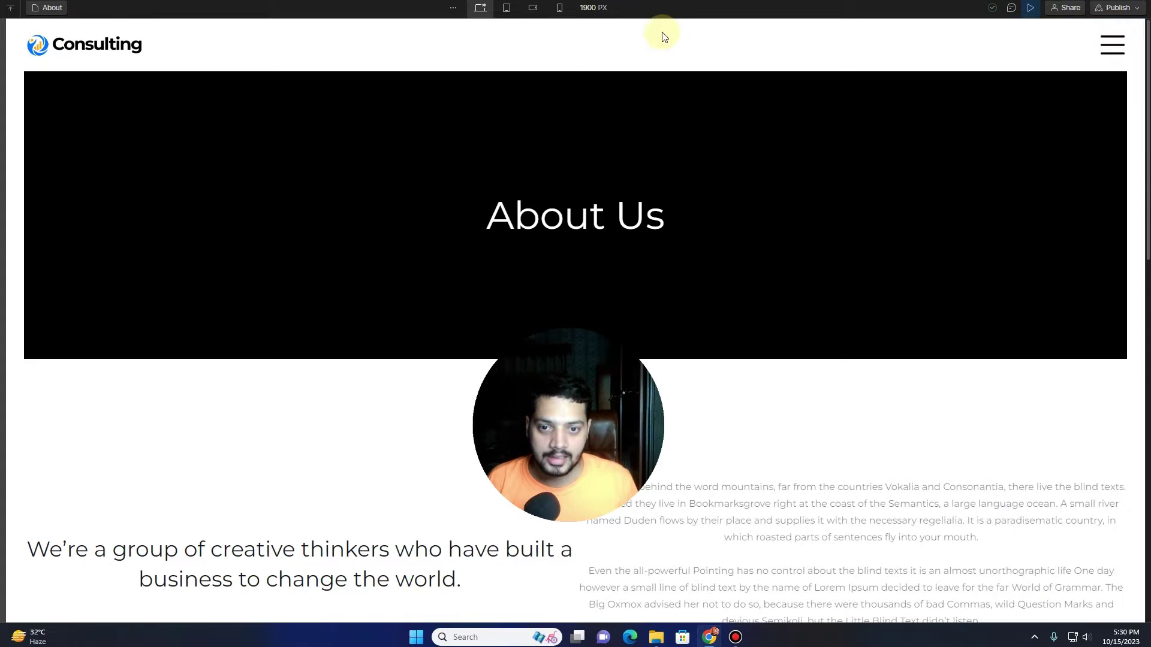
pyautogui.click(507, 11)
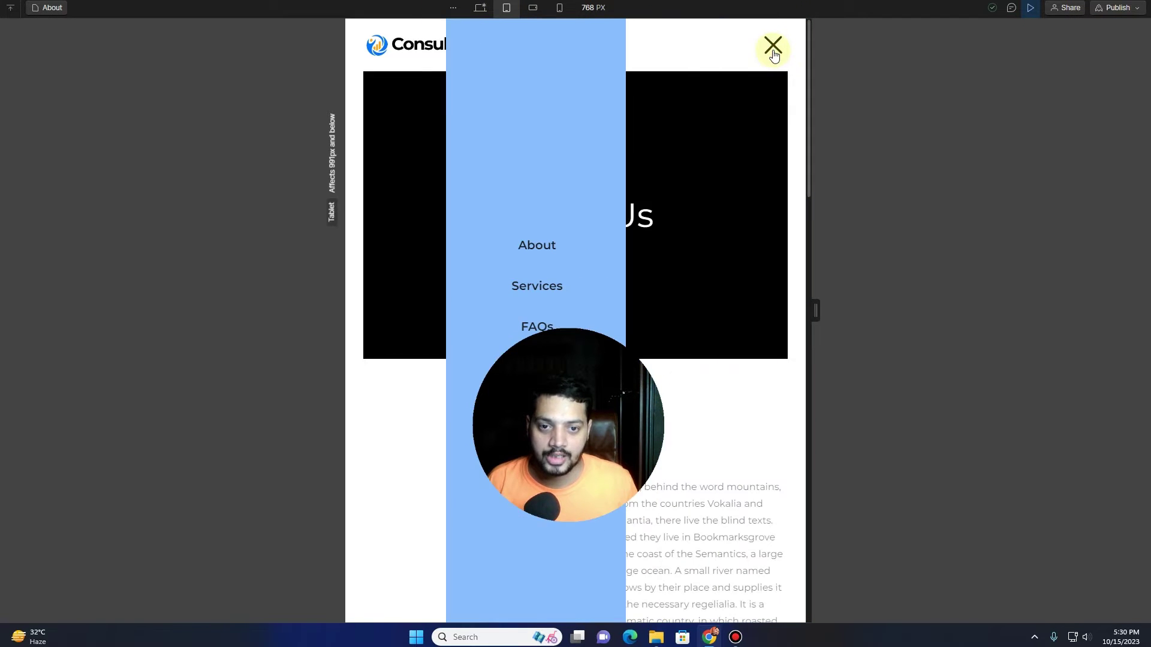
pyautogui.click(774, 54)
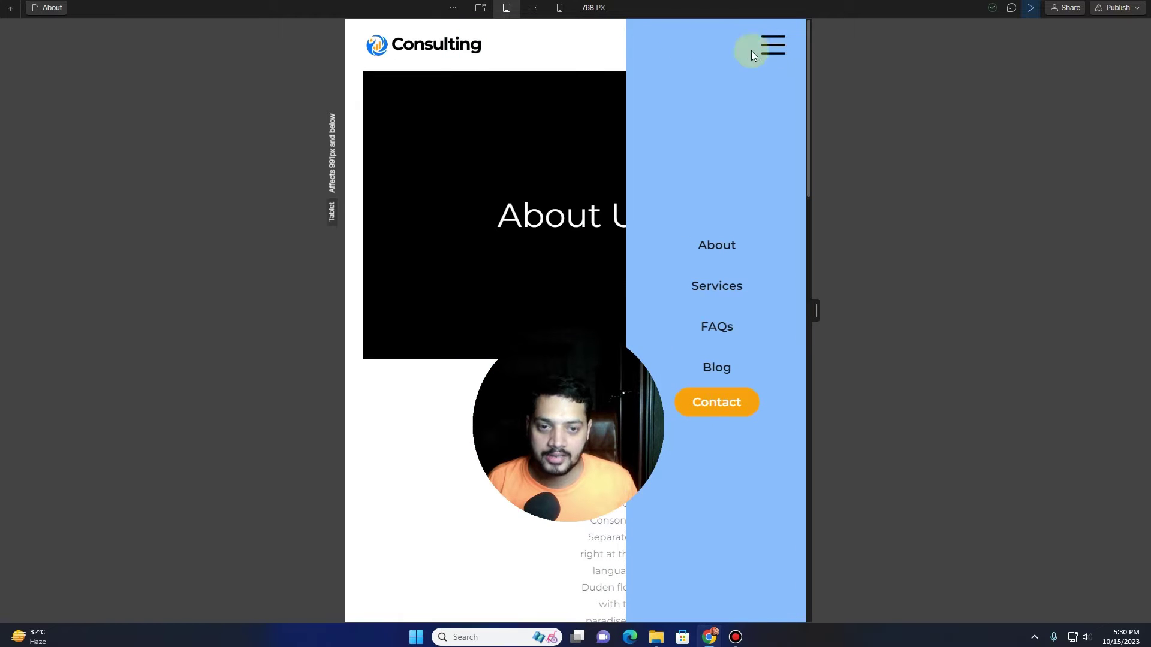
pyautogui.click(554, 9)
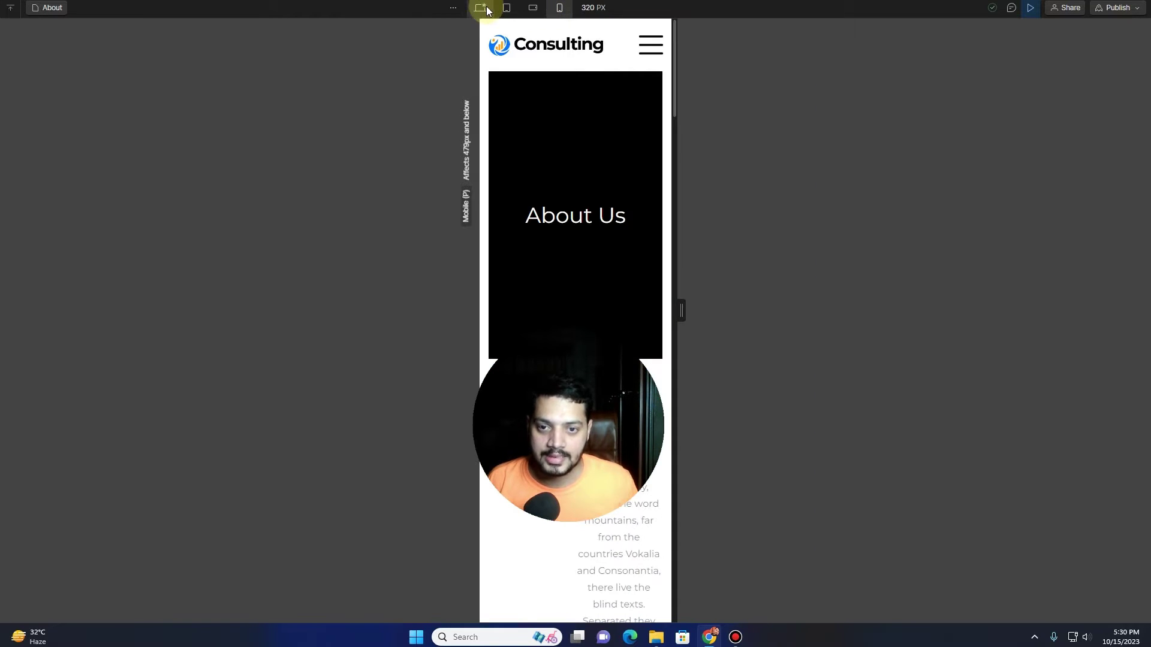
pyautogui.click(485, 8)
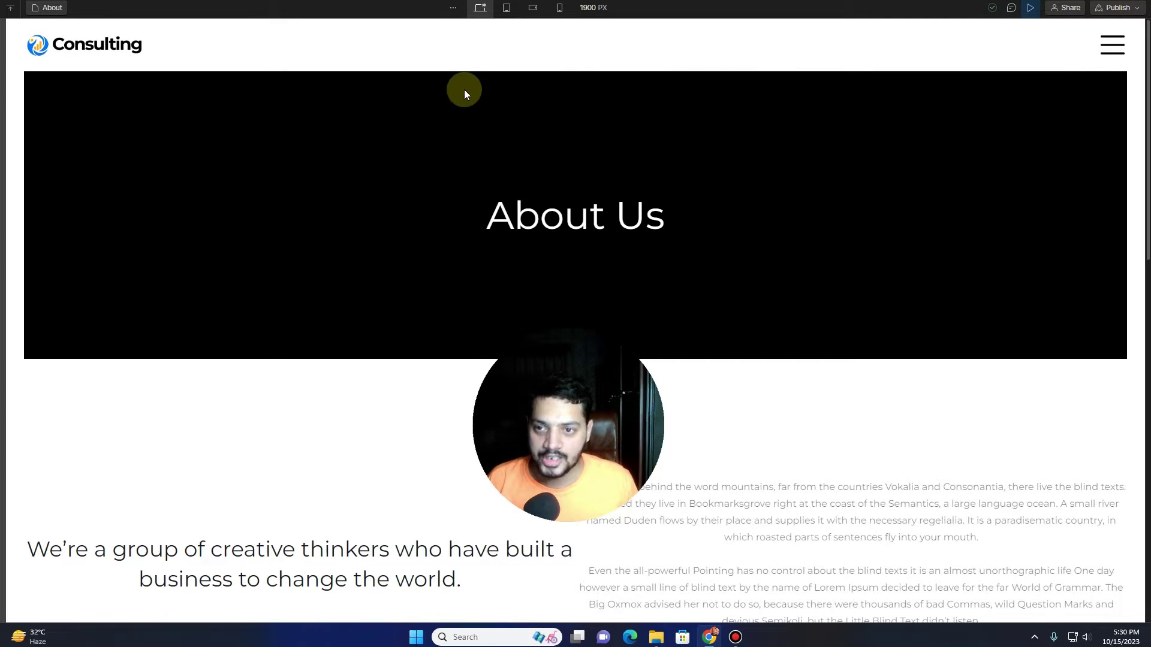
# Switch to the YouTube channel page and look through its list of uploaded videos.
pyautogui.hotkey('alt', 'Tab')
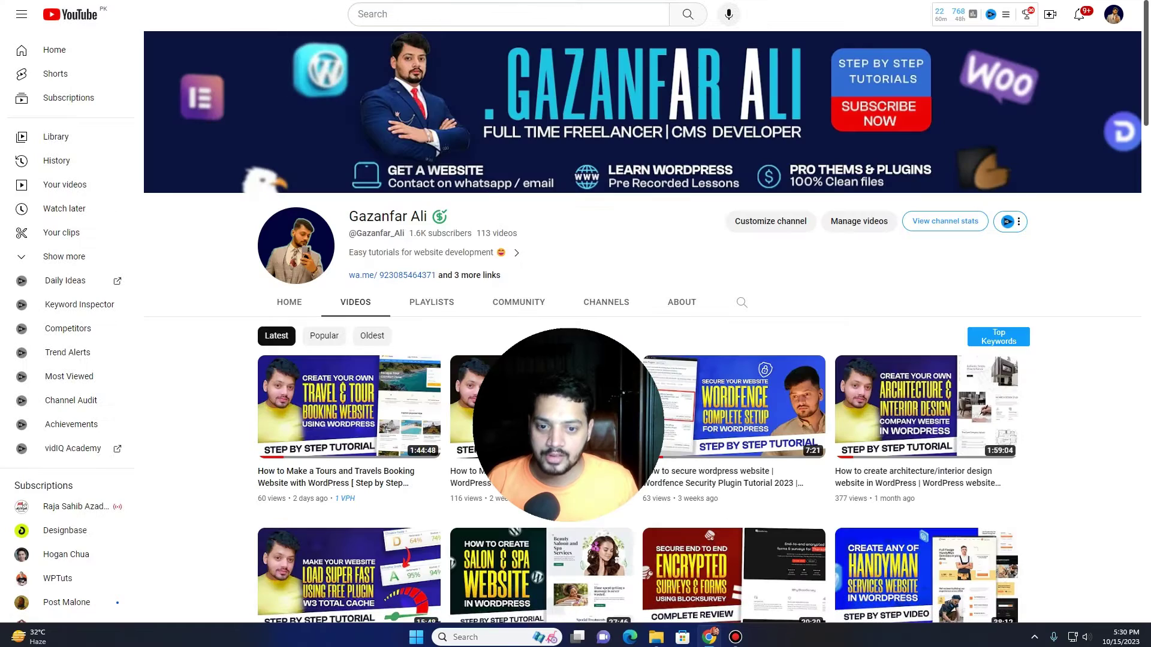
pyautogui.moveTo(630, 335); pyautogui.dragTo(1066, 385)
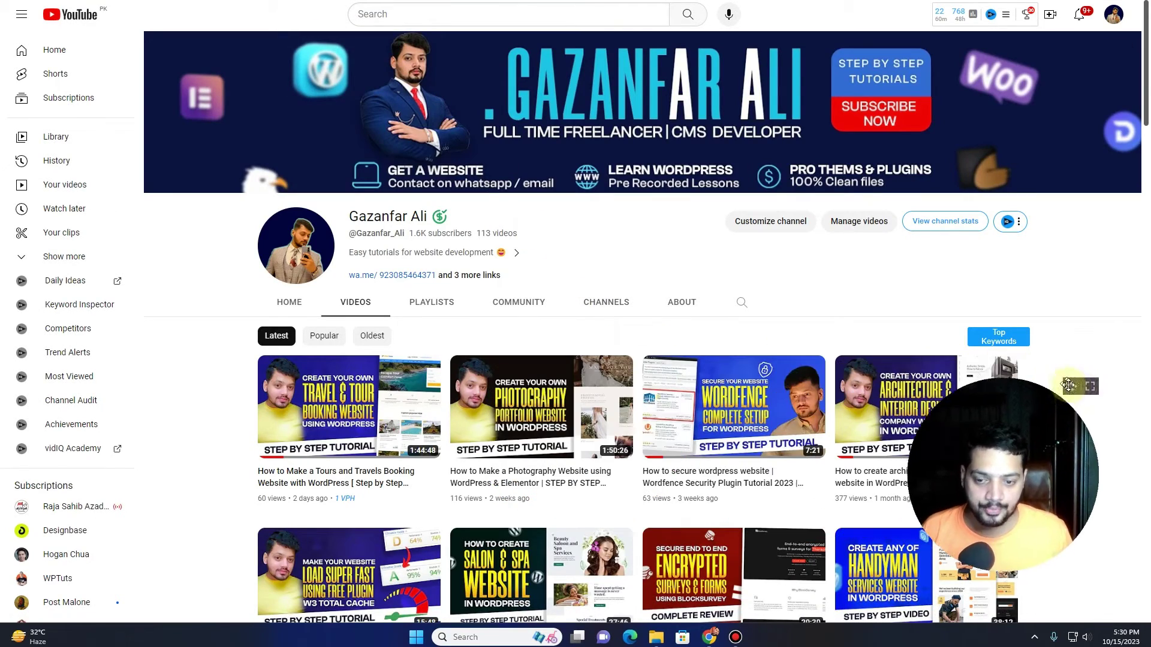
pyautogui.scroll(-5, 514, 211)
pyautogui.scroll(-18, 221, 206)
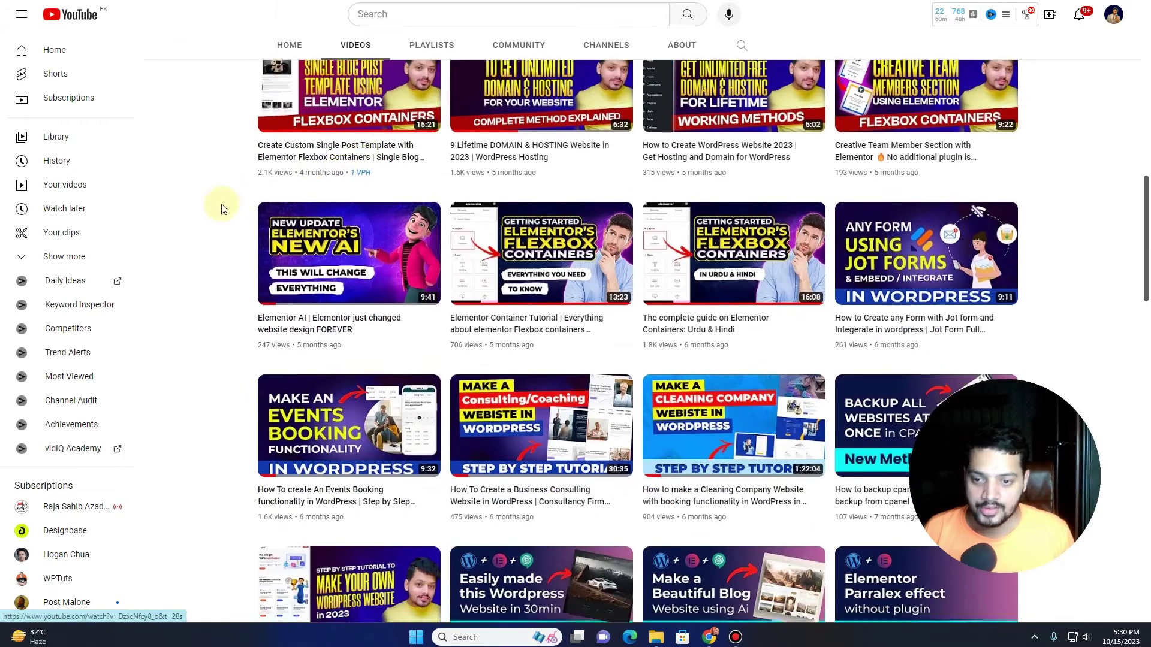
pyautogui.scroll(-10, 222, 206)
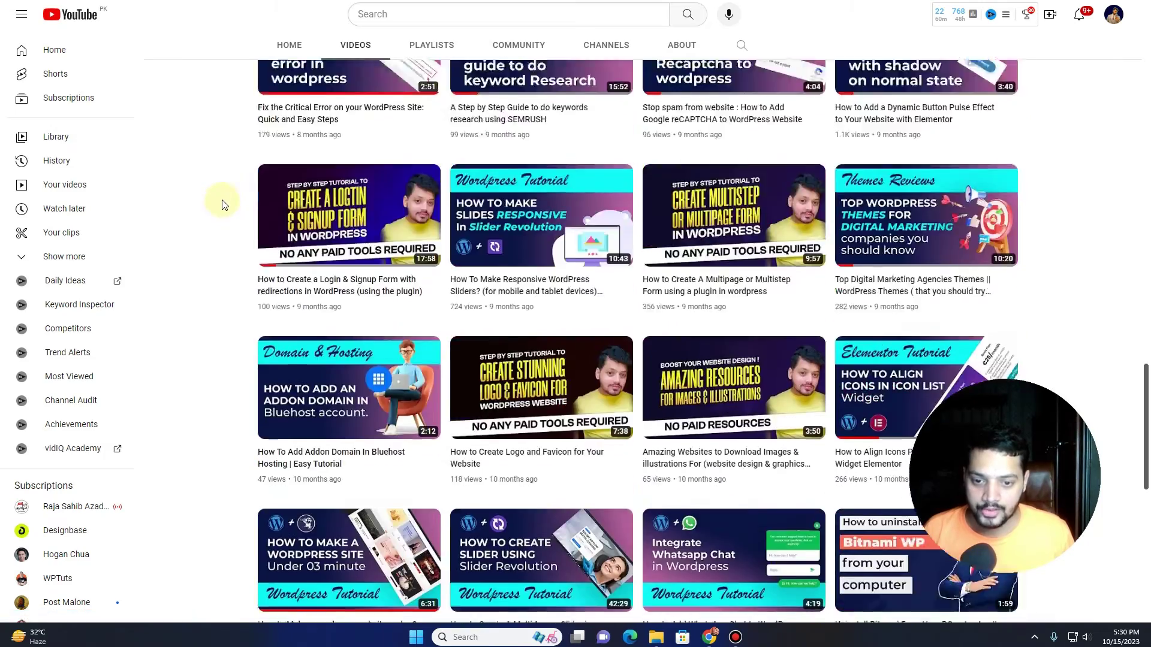
pyautogui.scroll(-4, 221, 206)
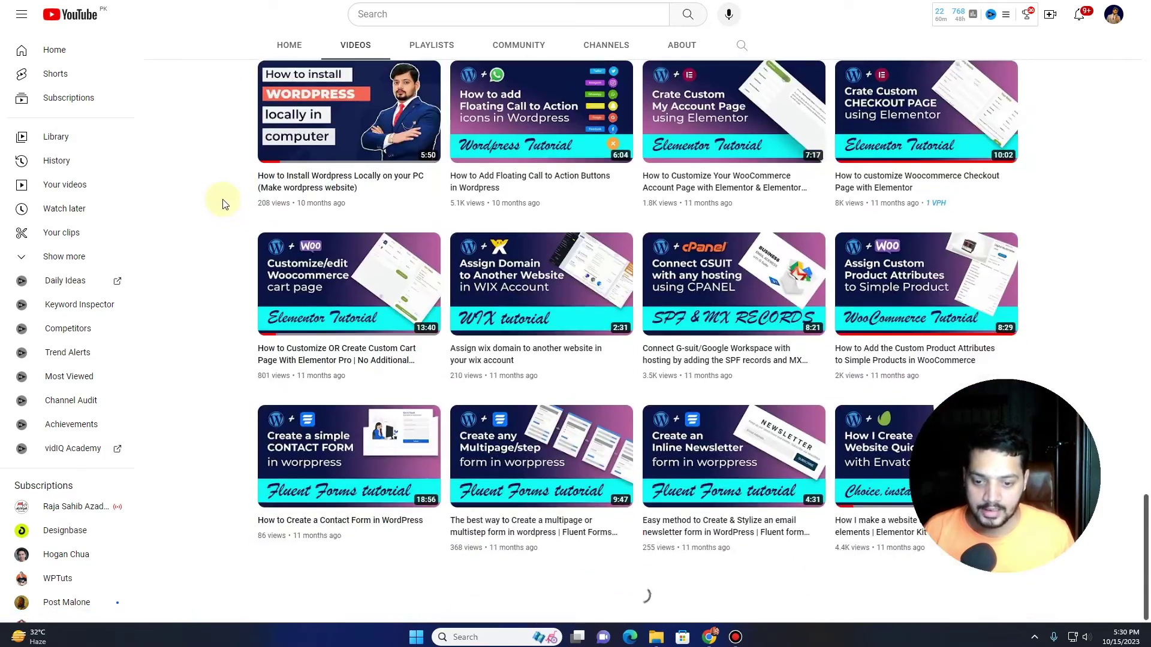
pyautogui.scroll(20, 222, 204)
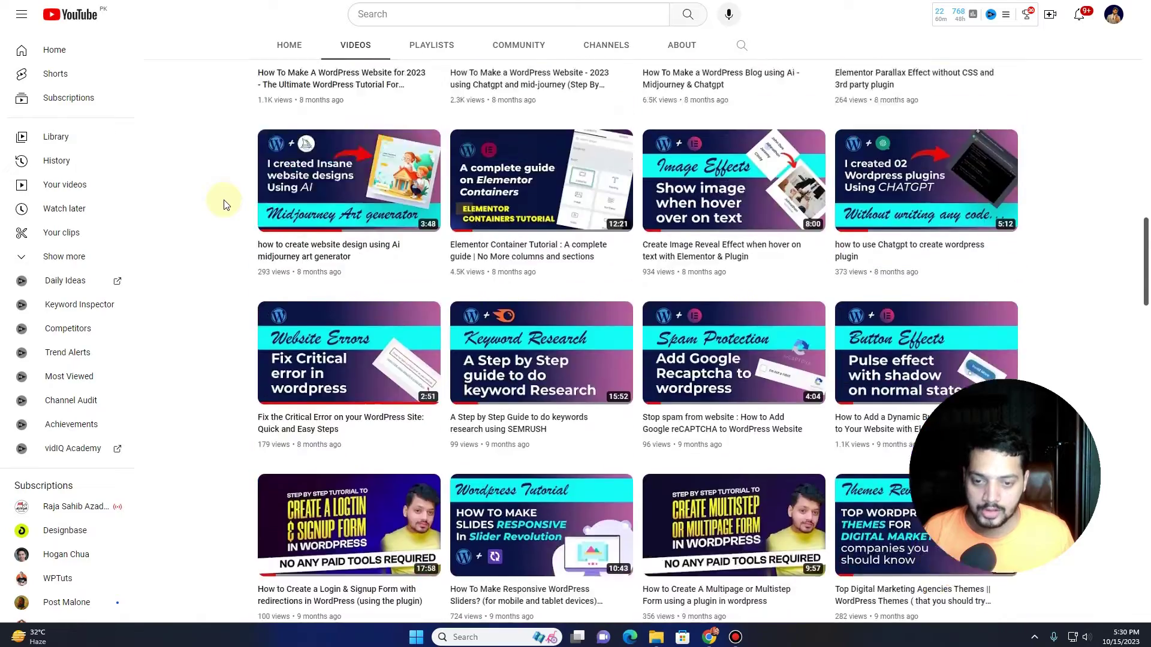
pyautogui.scroll(20, 221, 206)
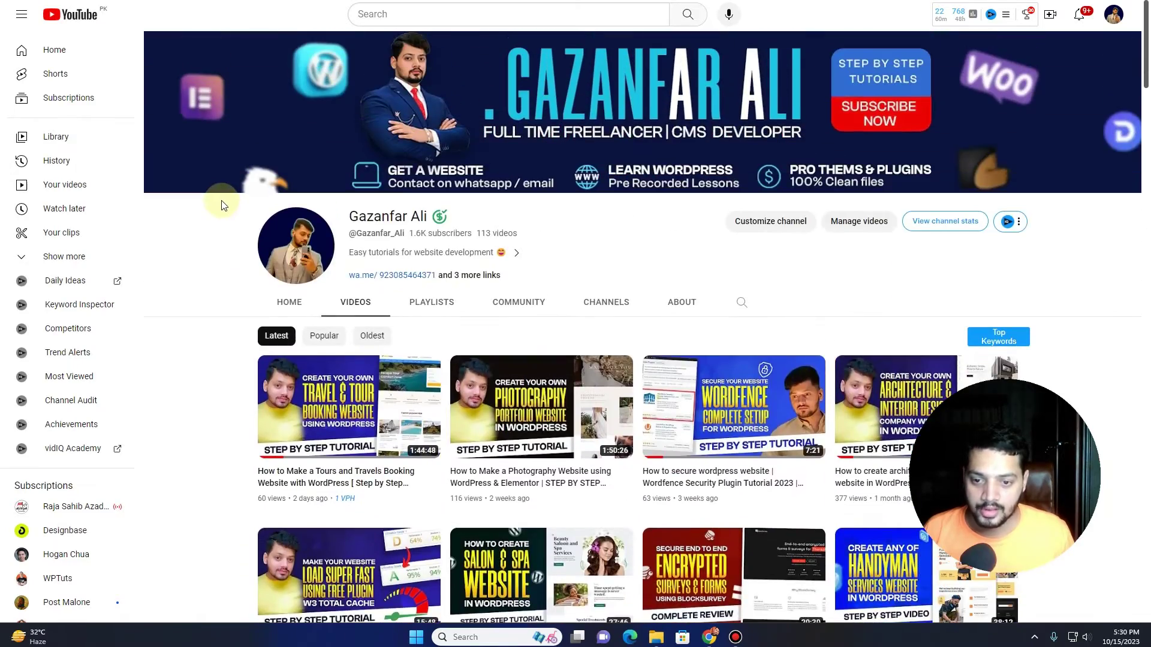
pyautogui.scroll(-1, 222, 206)
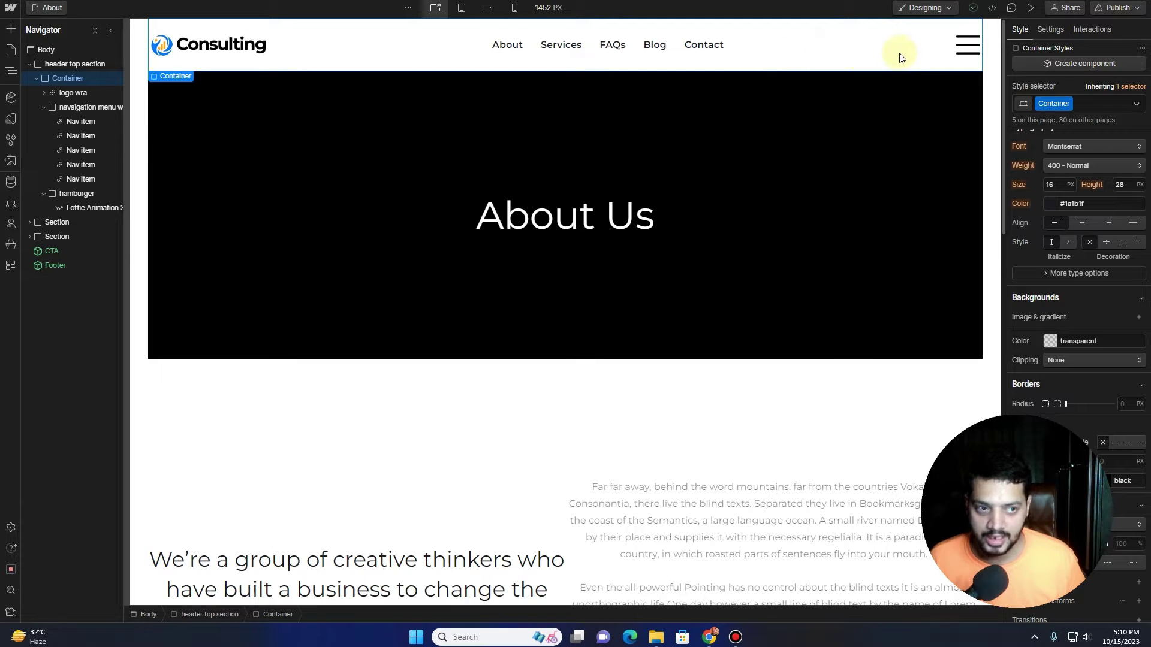
# Delete the existing hamburger element from the header and add a new div block inside the header container.
pyautogui.click(77, 195)
pyautogui.press('Delete')
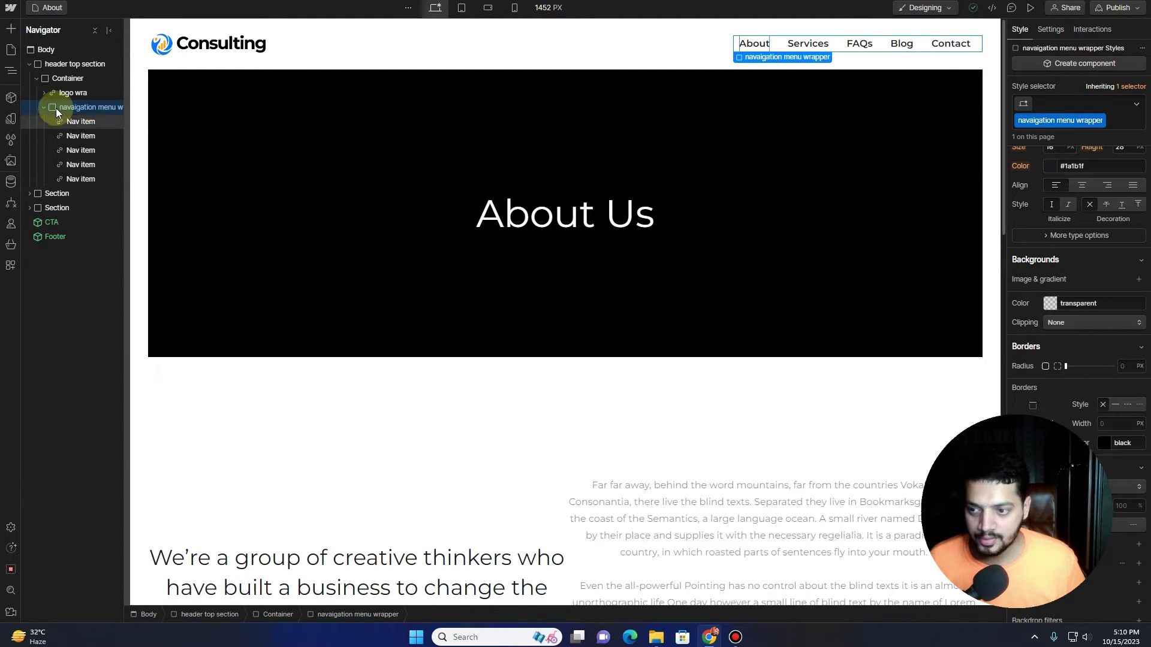
pyautogui.click(506, 54)
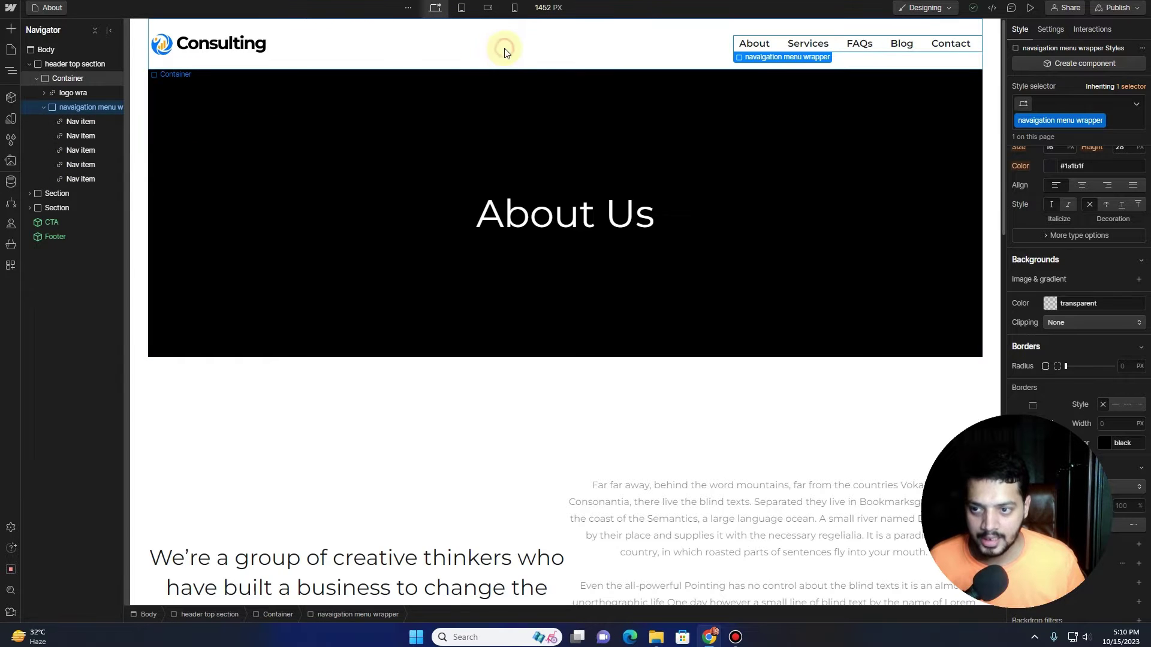
pyautogui.hotkey('ctrl', 'e')
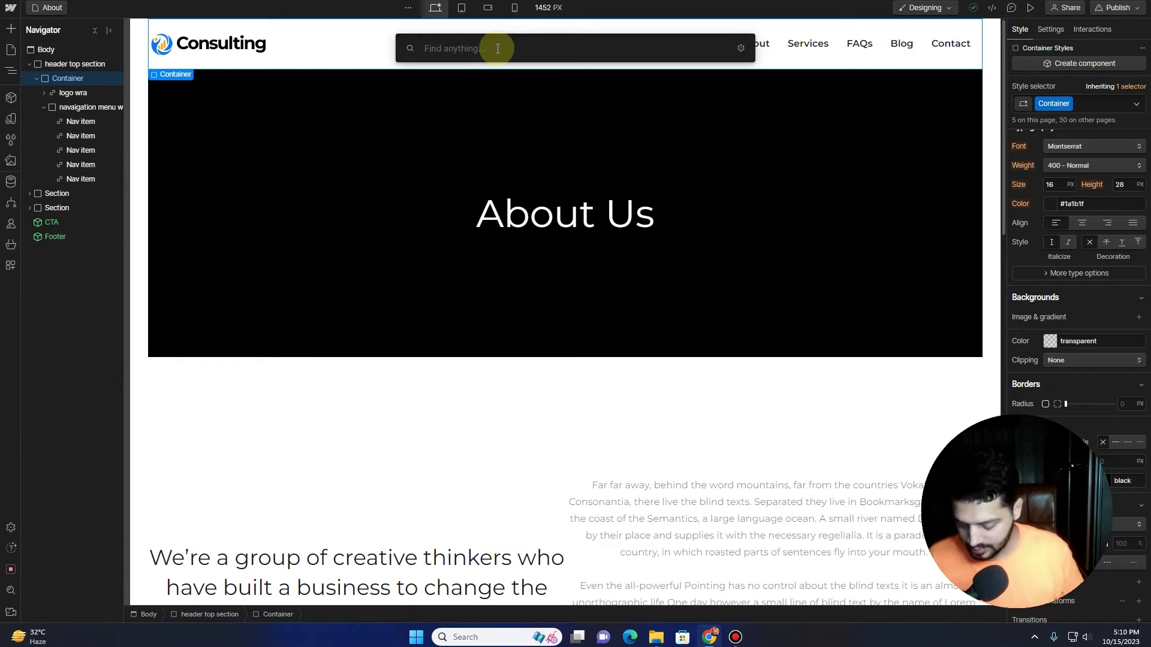
pyautogui.write('div')
pyautogui.press('Return')
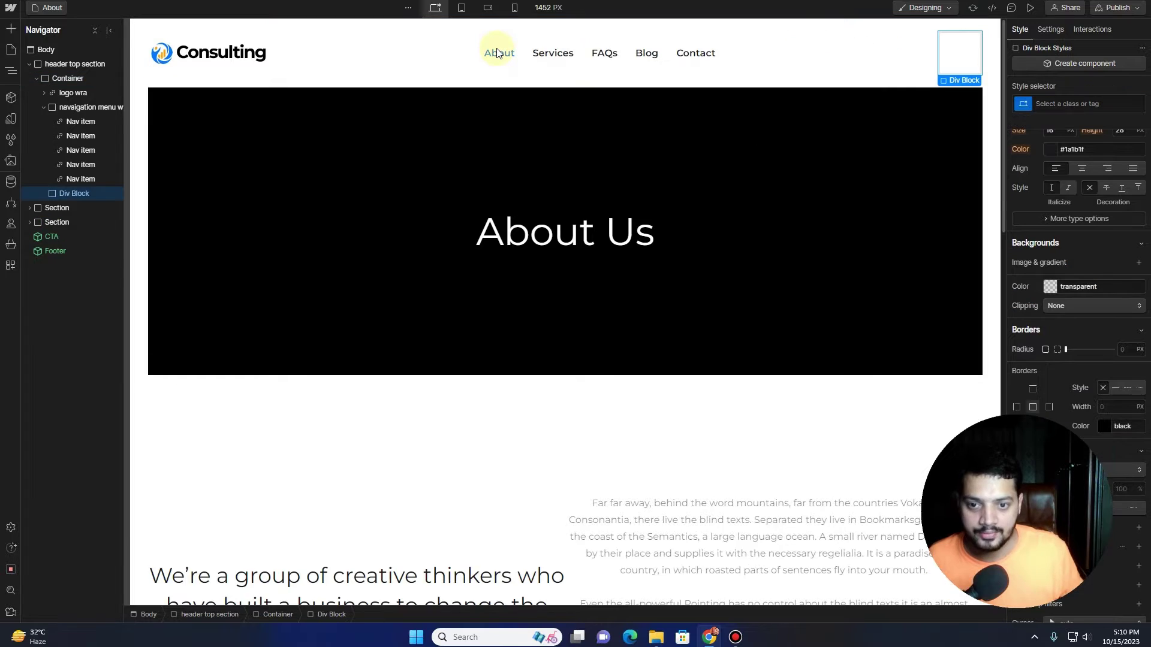
# Assign the existing class "hamburger wrapper" to the new div block.
pyautogui.click(1067, 105)
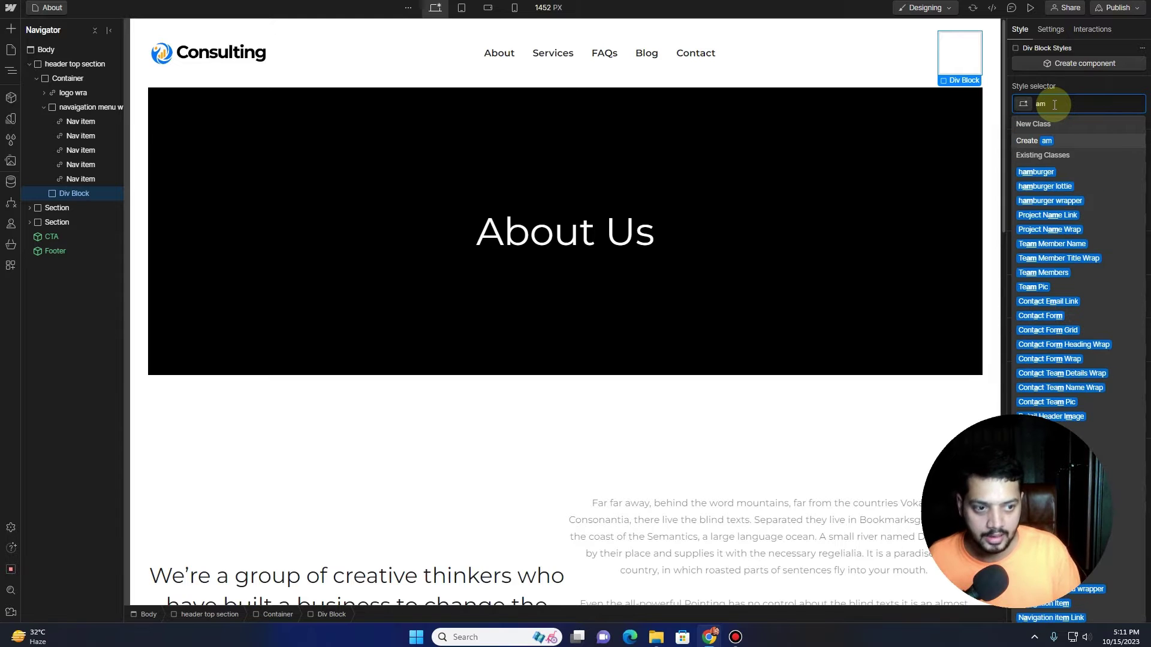
pyautogui.write('hamburger')
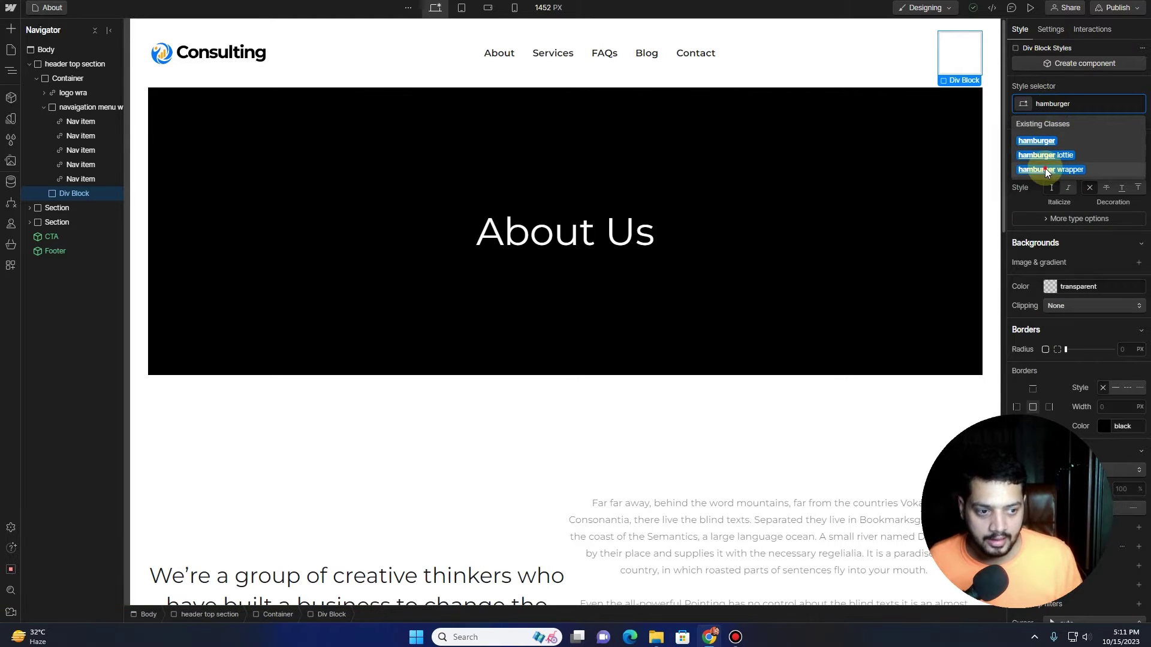
pyautogui.click(1049, 170)
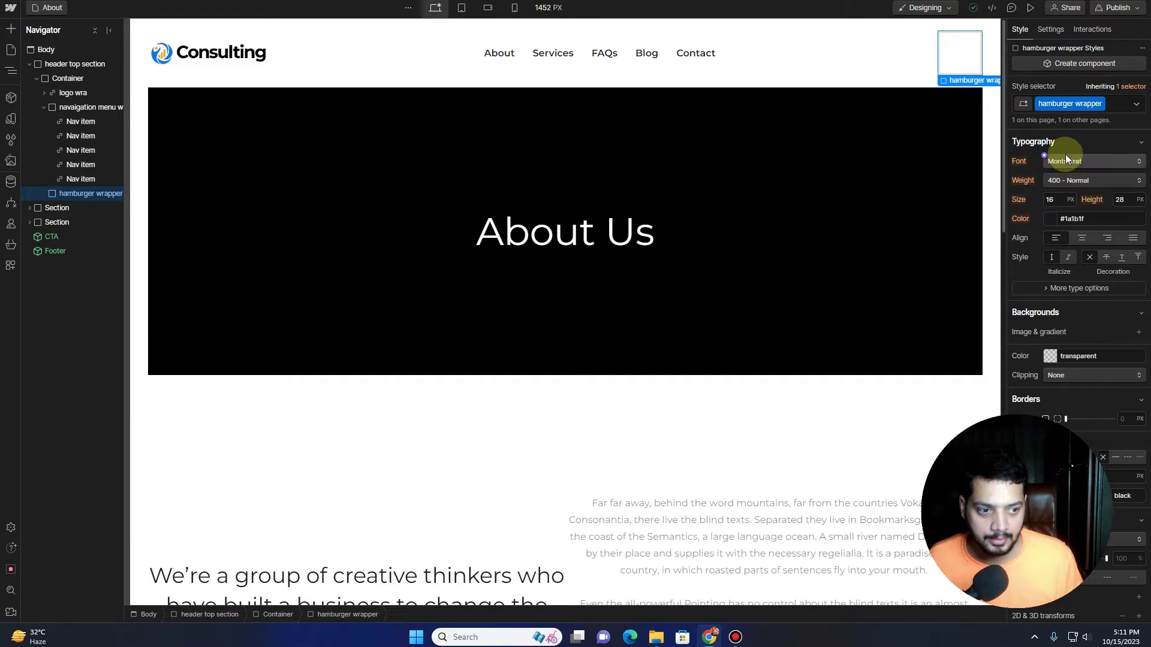
# Reset the position property of the hamburger wrapper class so it uses Static positioning.
pyautogui.scroll(5, 1065, 174)
pyautogui.scroll(3, 1063, 186)
pyautogui.scroll(-5, 1061, 240)
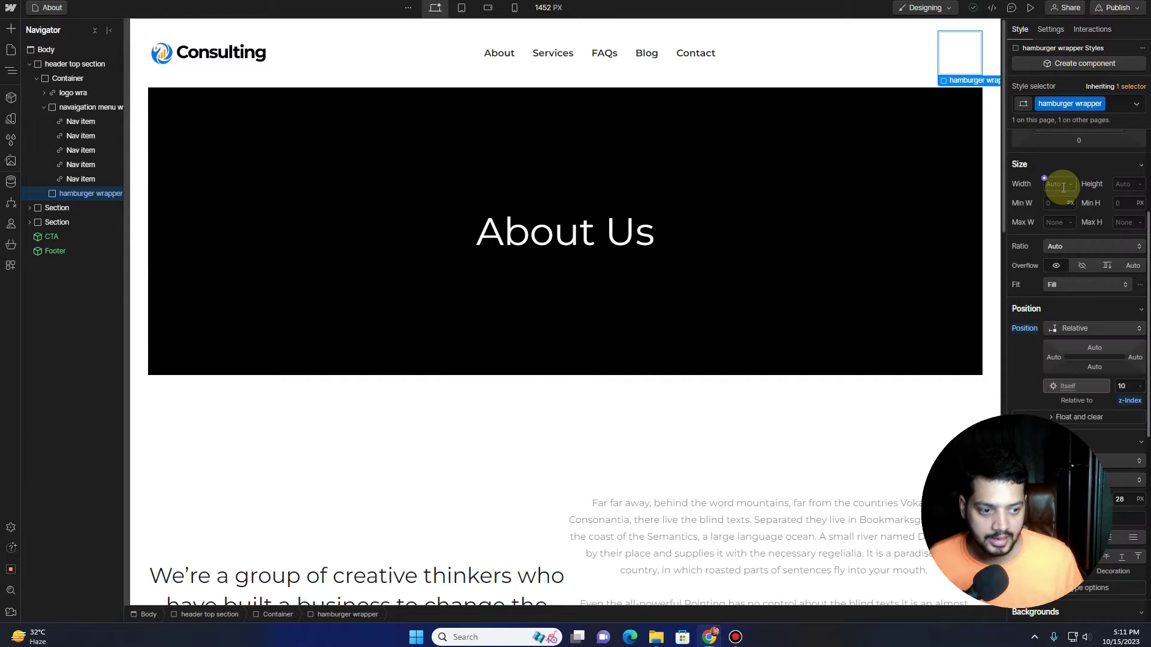
pyautogui.click(1026, 268)
pyautogui.click(1032, 286)
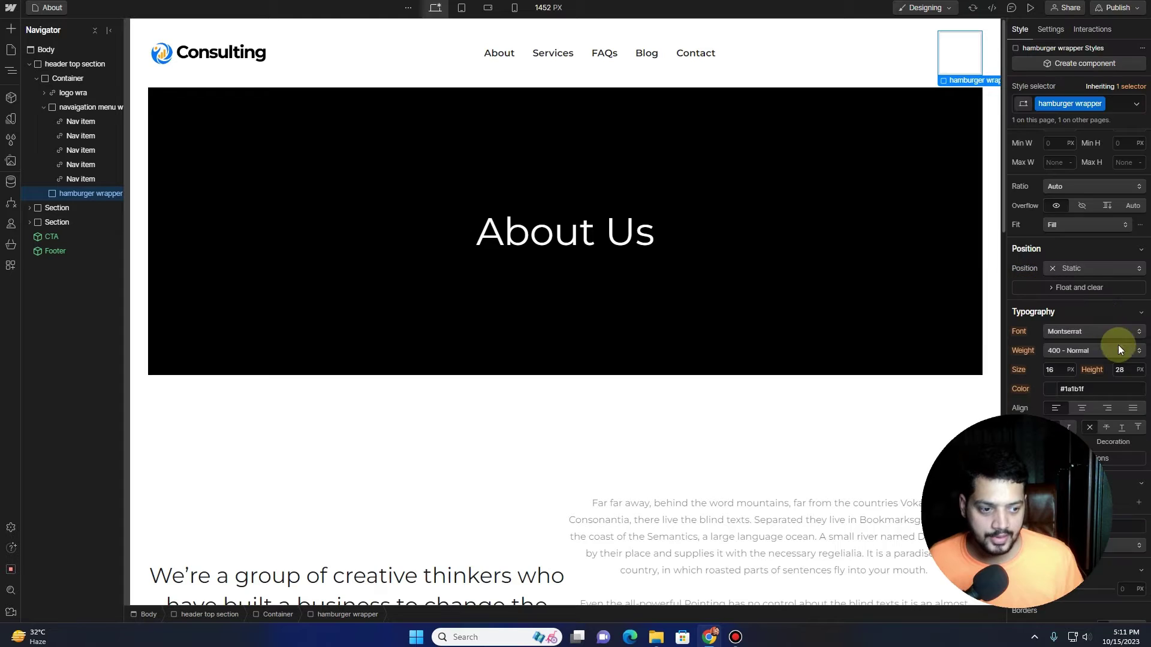
pyautogui.scroll(-5, 1053, 247)
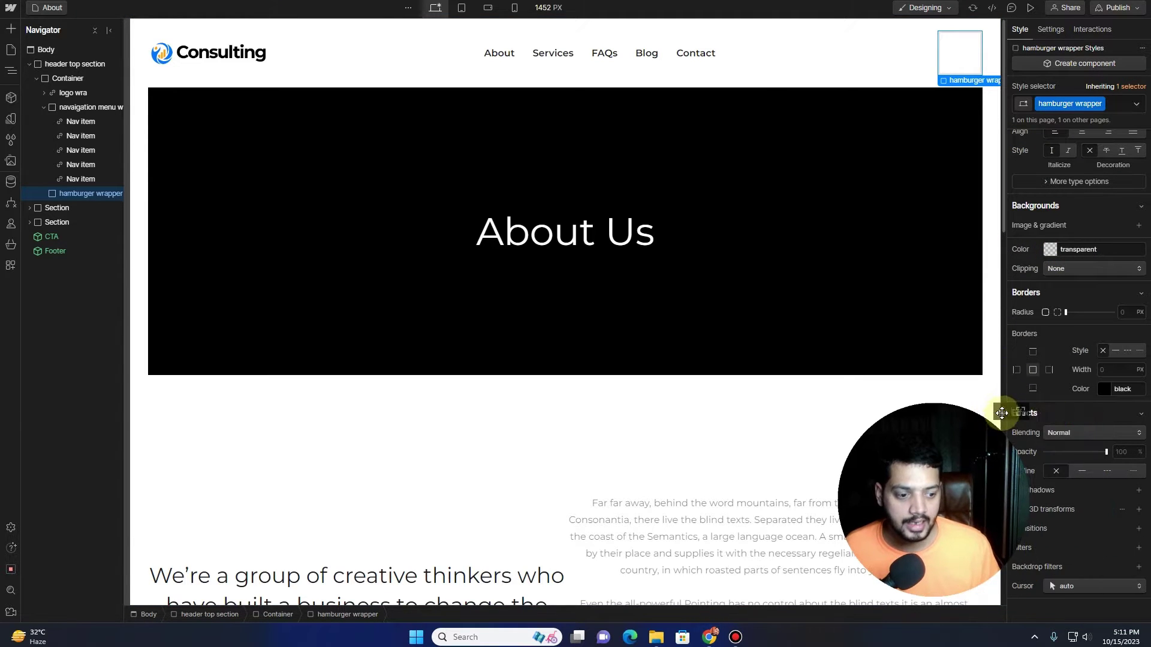
pyautogui.scroll(5, 1117, 269)
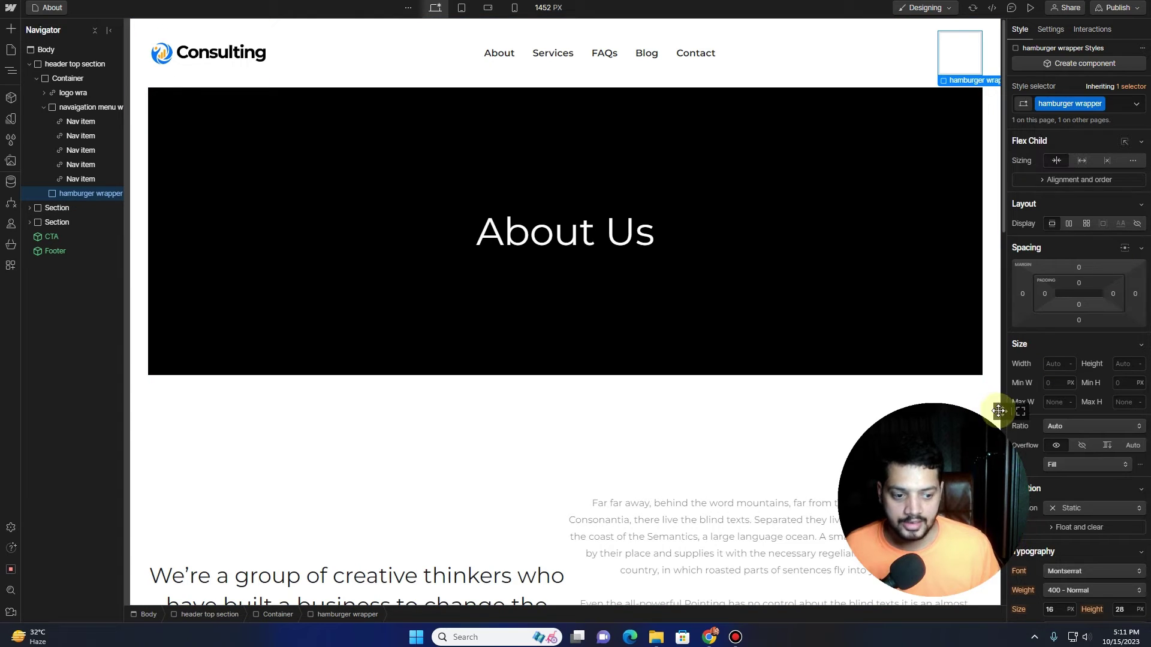
pyautogui.moveTo(1000, 413); pyautogui.dragTo(1094, 402)
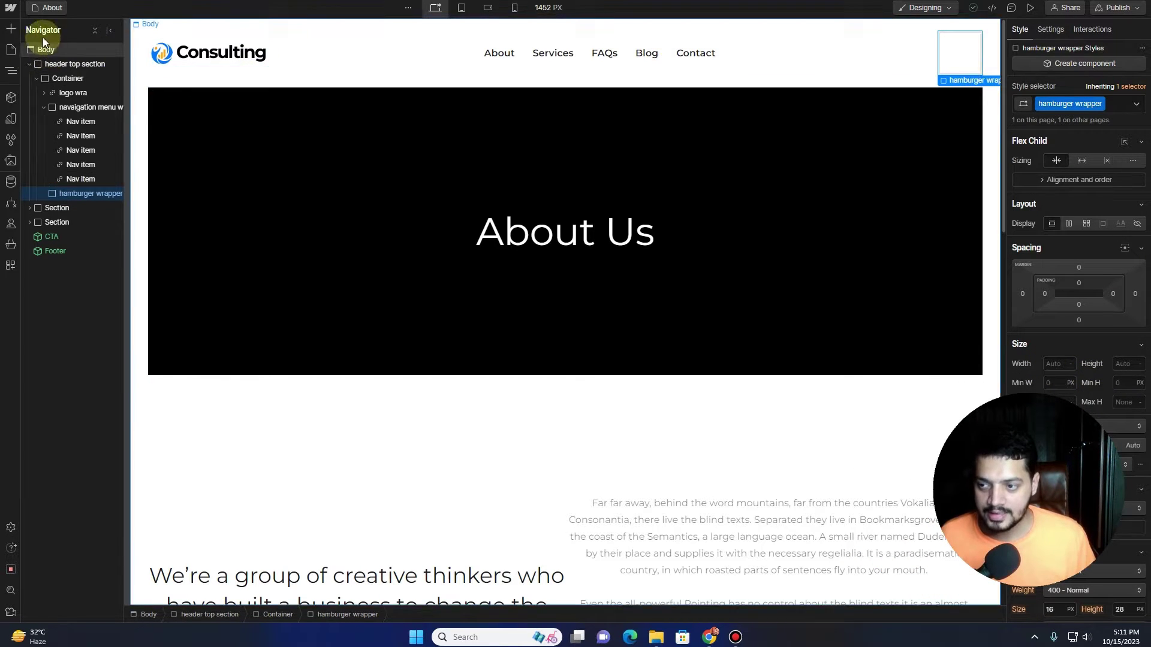
# Place the Lottie asset lottieflow-menu-nav-09-000000-easey.json inside the hamburger wrapper in the header.
pyautogui.click(11, 160)
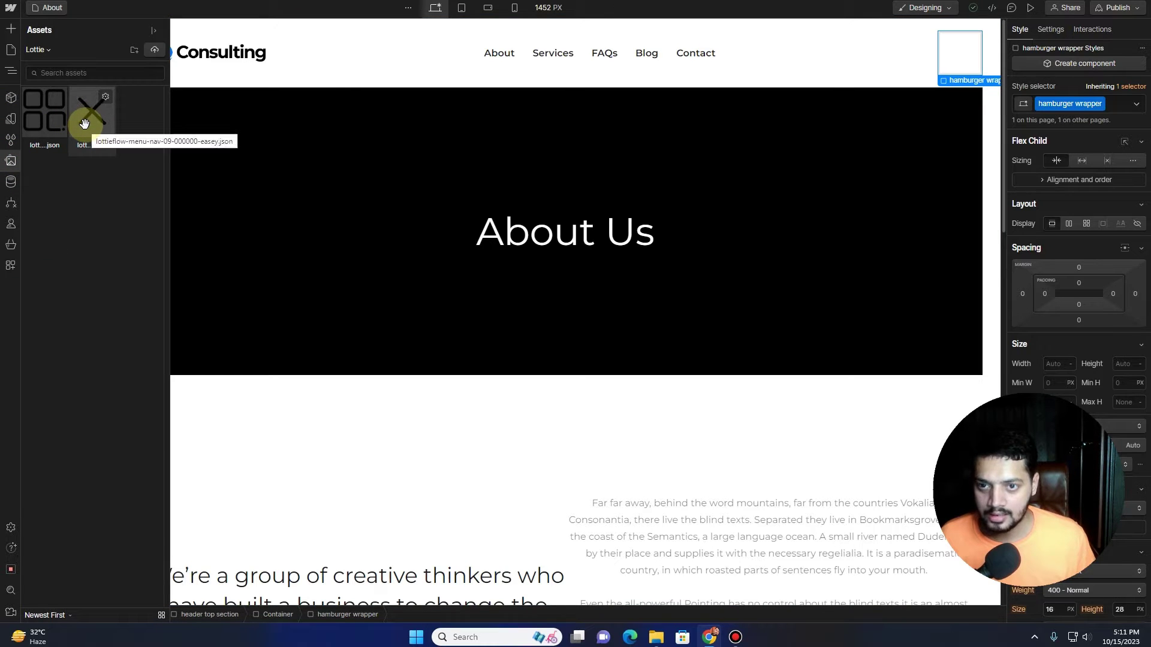
pyautogui.hotkey('ctrl', 'Tab')
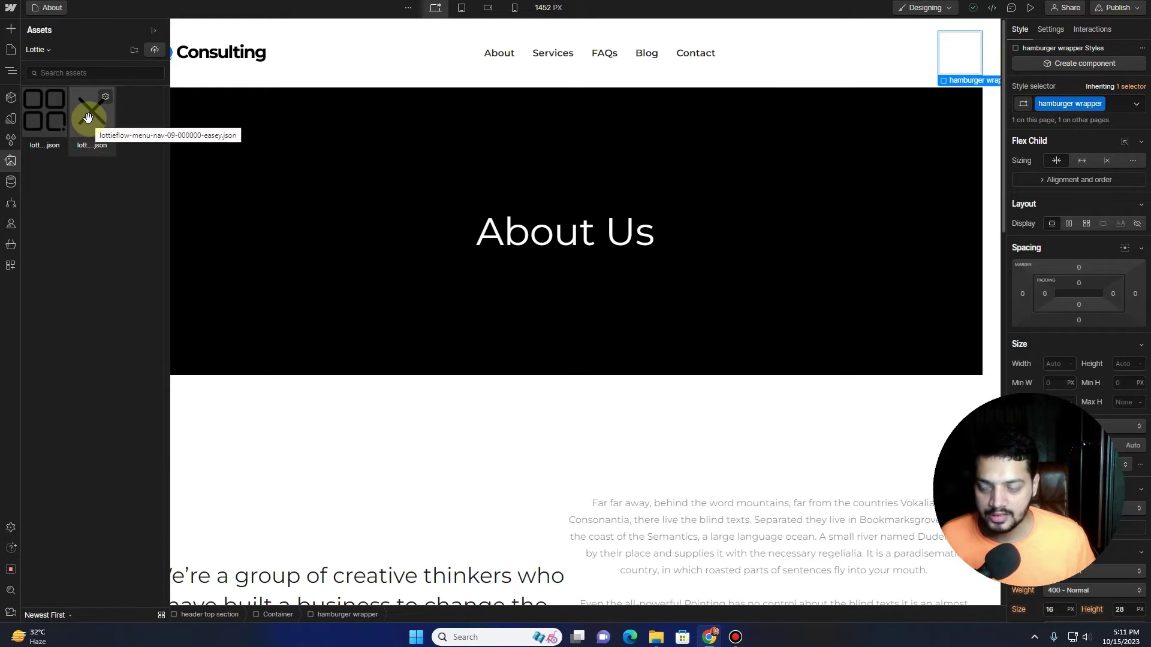
pyautogui.moveTo(88, 117); pyautogui.dragTo(947, 60)
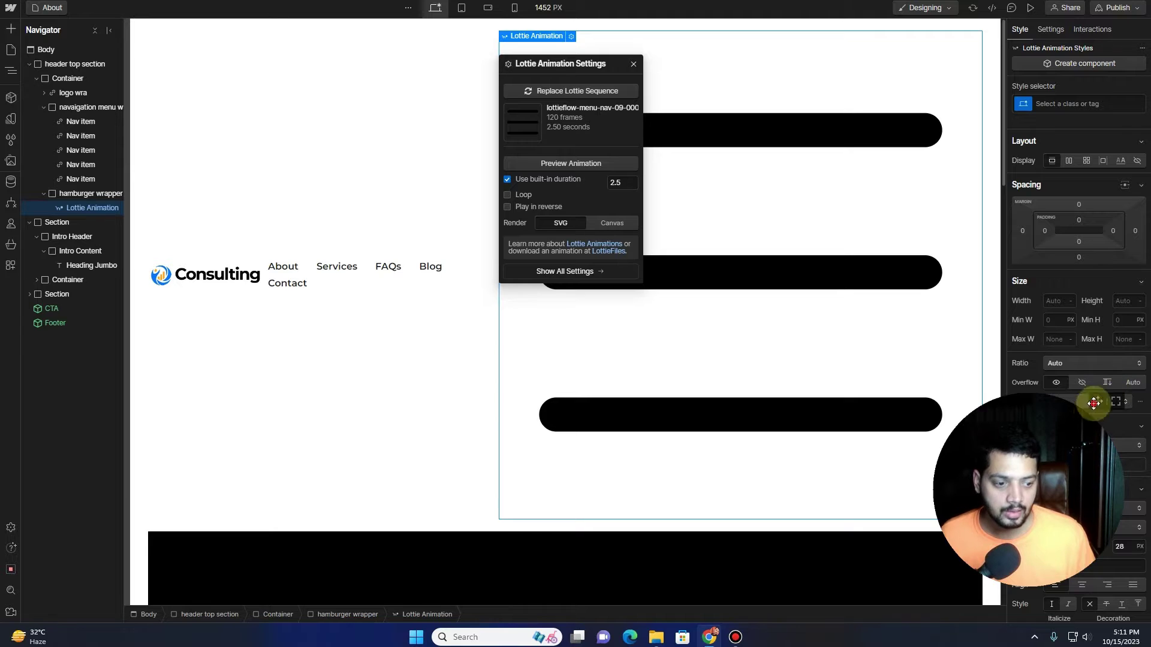
# Set both the width and height of the Lottie animation to 48 px.
pyautogui.moveTo(1092, 401); pyautogui.dragTo(930, 398)
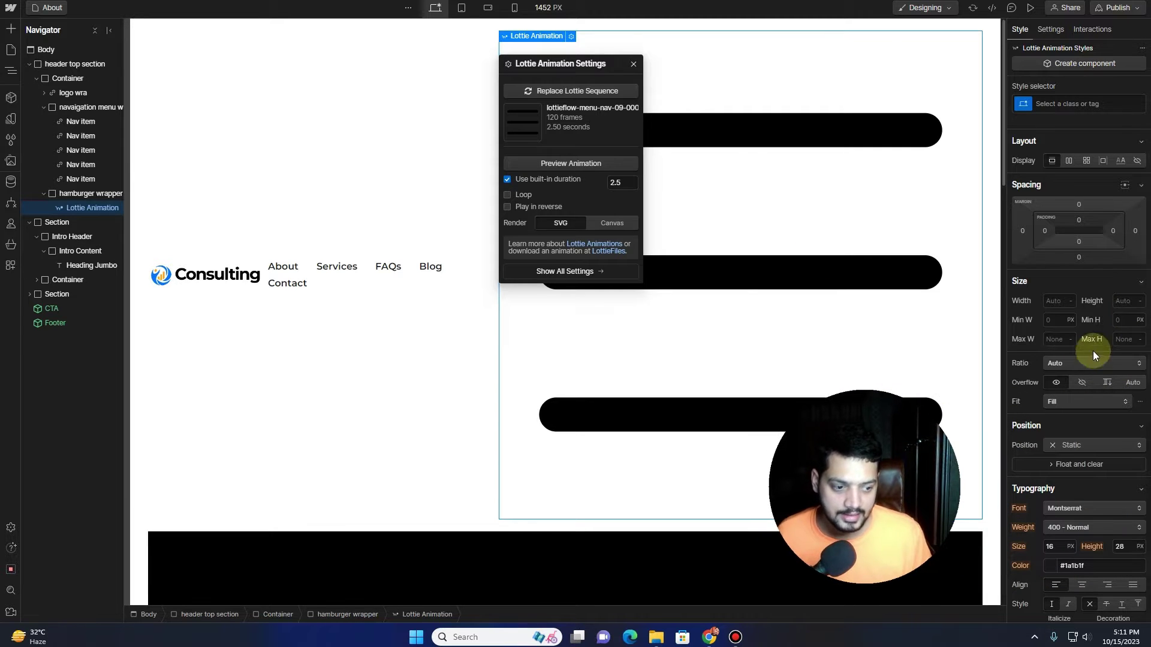
pyautogui.click(1057, 301)
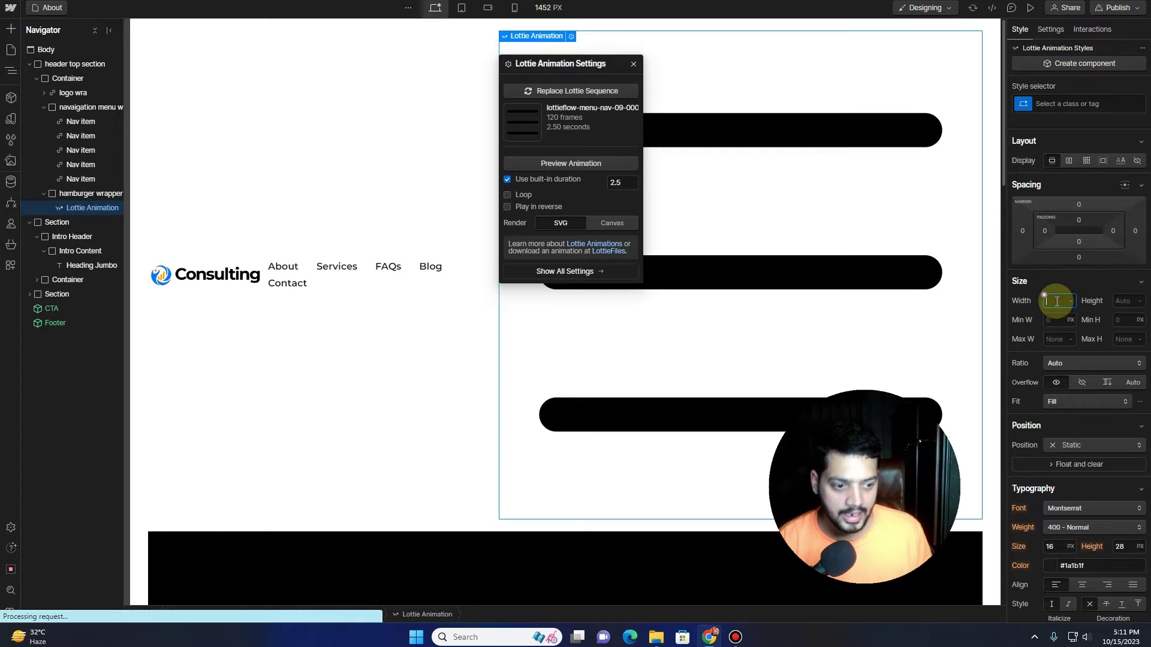
pyautogui.press('Return')
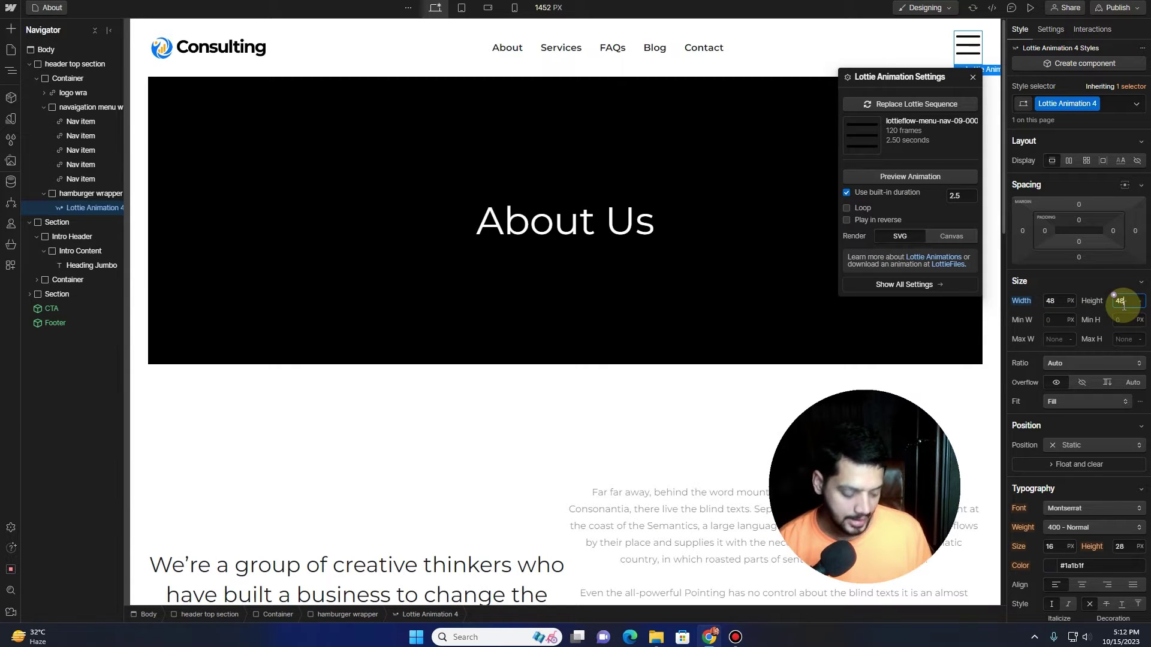
pyautogui.press('Return')
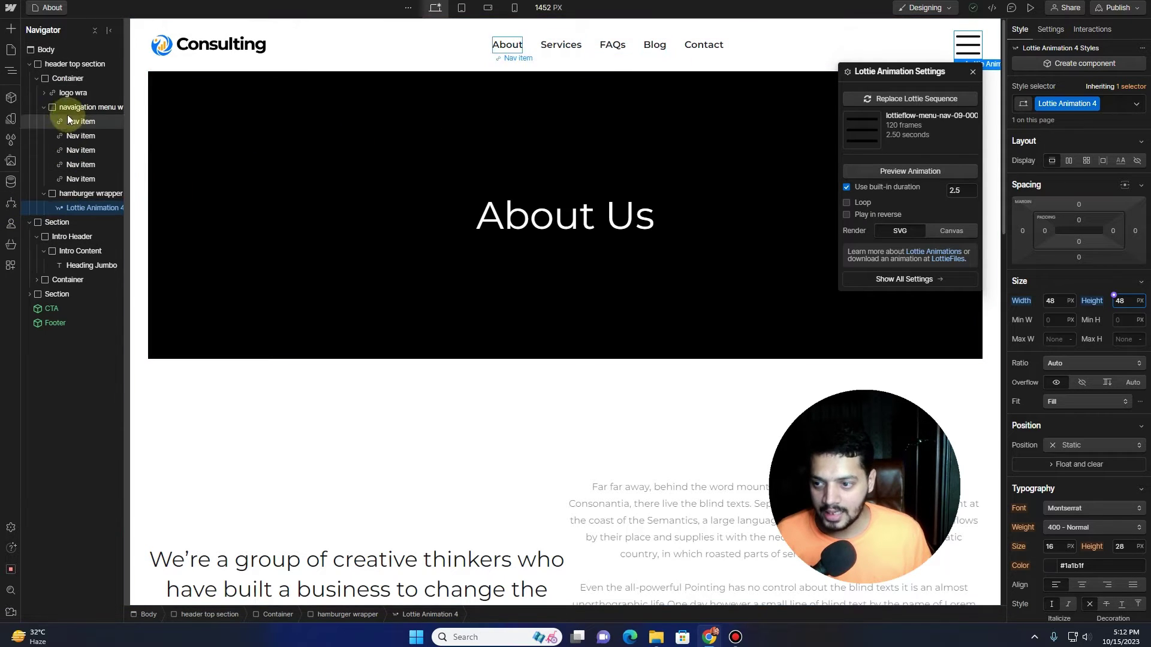
# Nest the navigation menu wrapper inside the hamburger wrapper, directly below the Lottie animation.
pyautogui.click(45, 107)
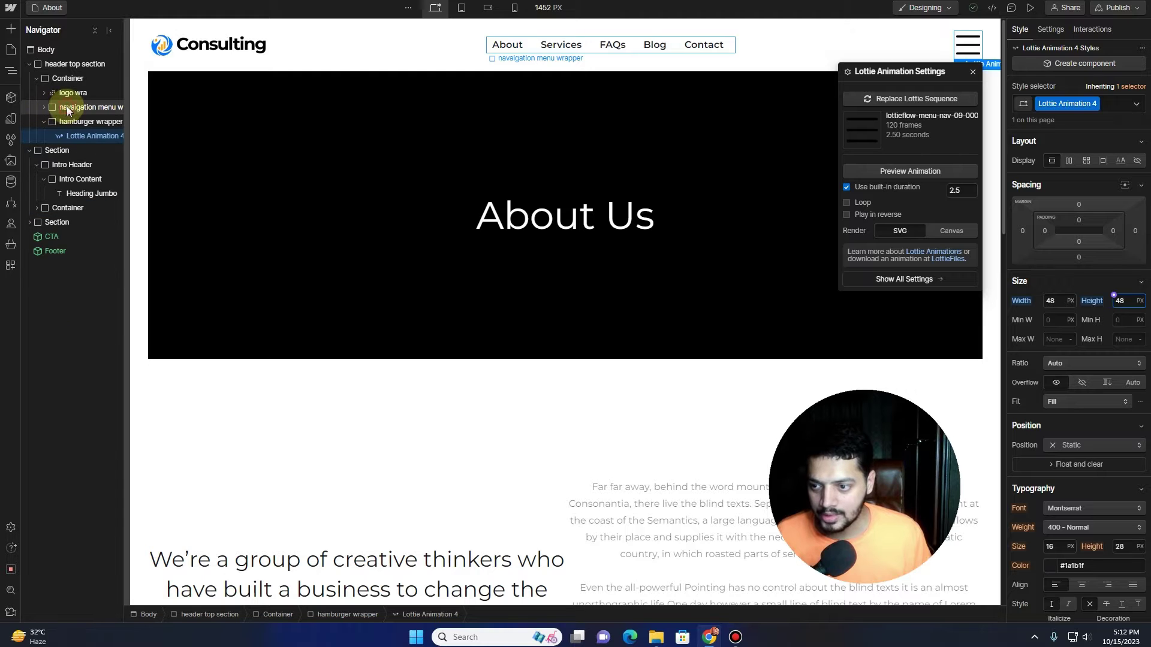
pyautogui.moveTo(66, 107); pyautogui.dragTo(66, 143)
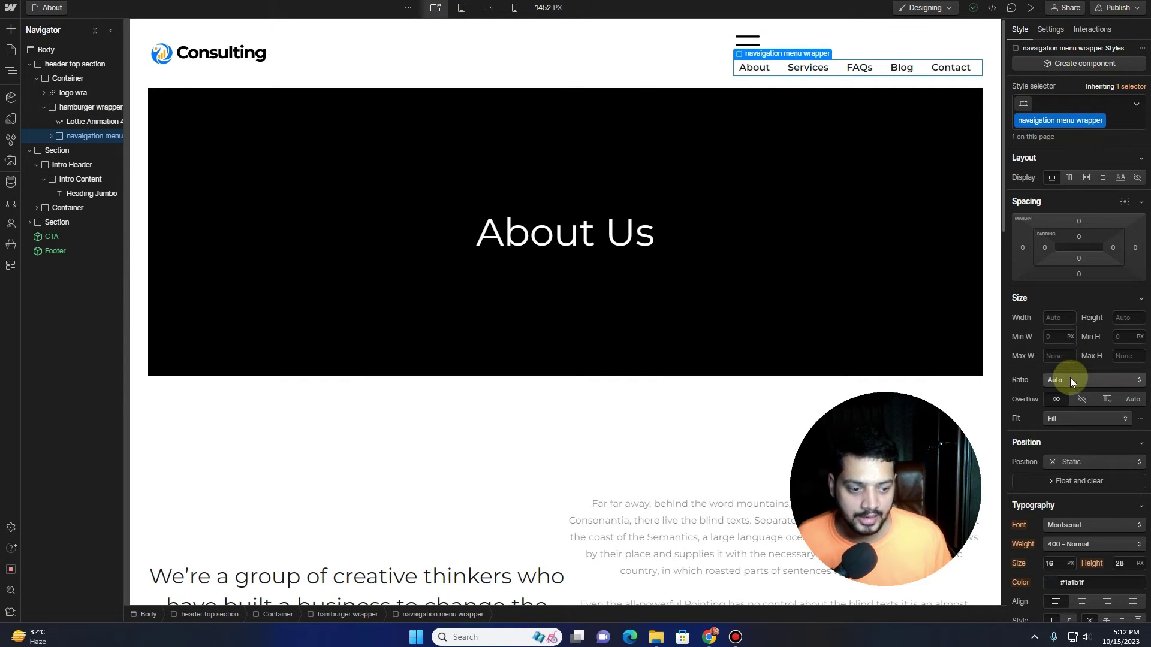
# Set the navigation menu wrapper's position to Fixed and anchor it along the full right side of the page.
pyautogui.click(1082, 466)
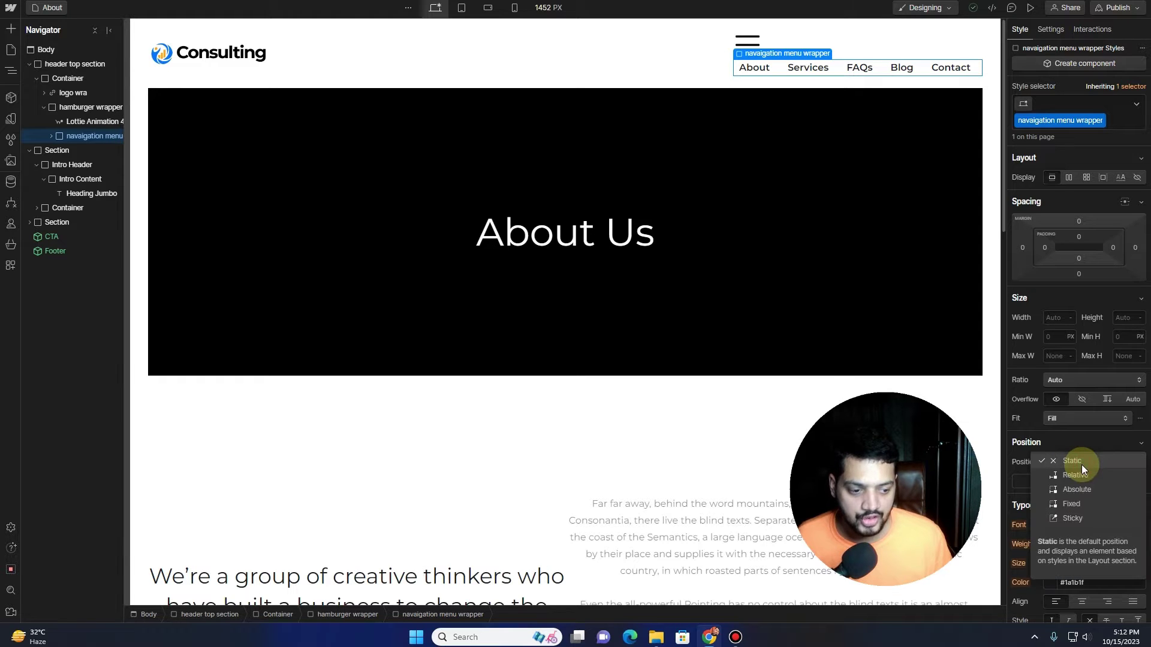
pyautogui.click(1088, 505)
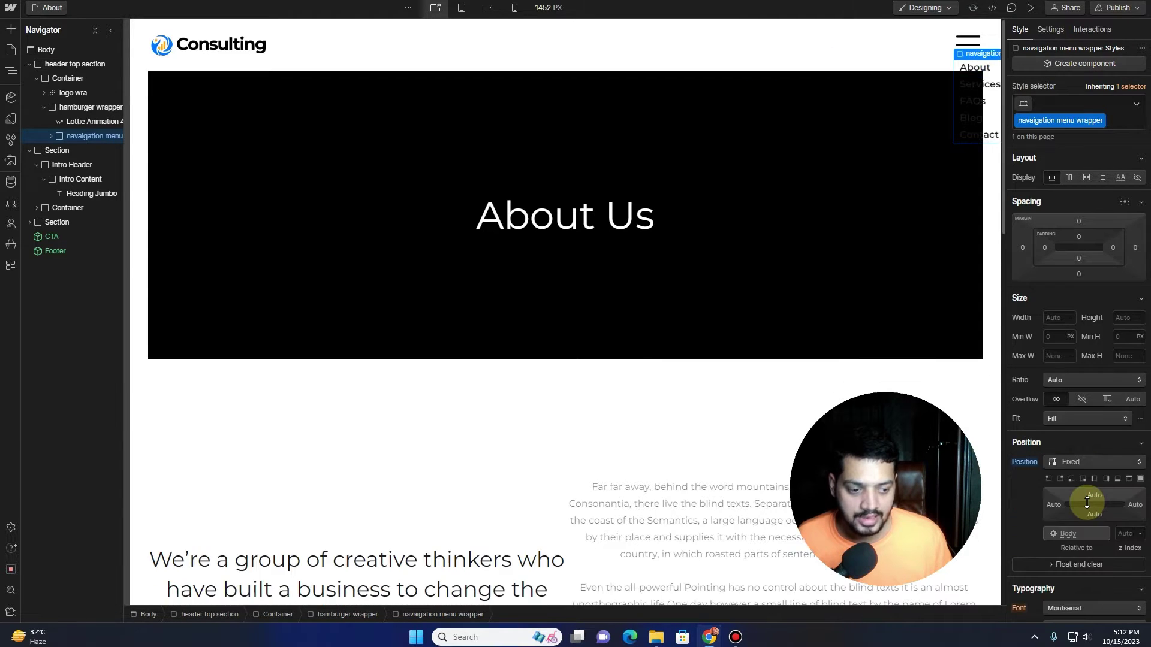
pyautogui.click(1108, 479)
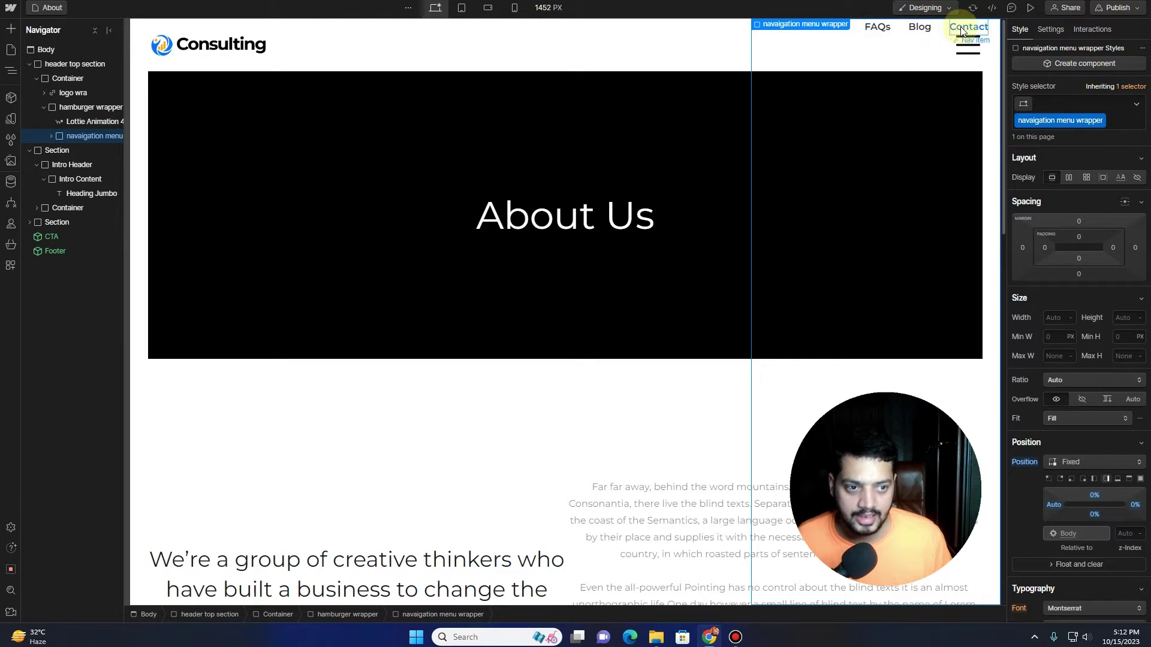
# Give the navigation menu wrapper a background color sampled from the logo's blue and lightened to #8bbefc.
pyautogui.scroll(-7, 1047, 375)
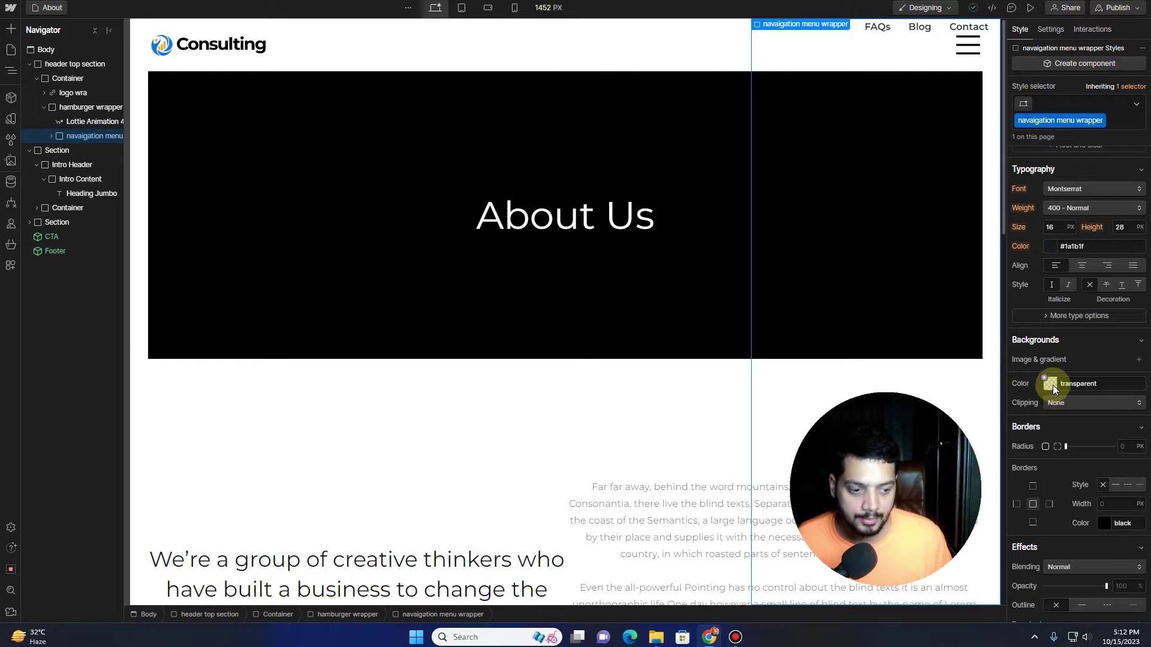
pyautogui.click(1051, 385)
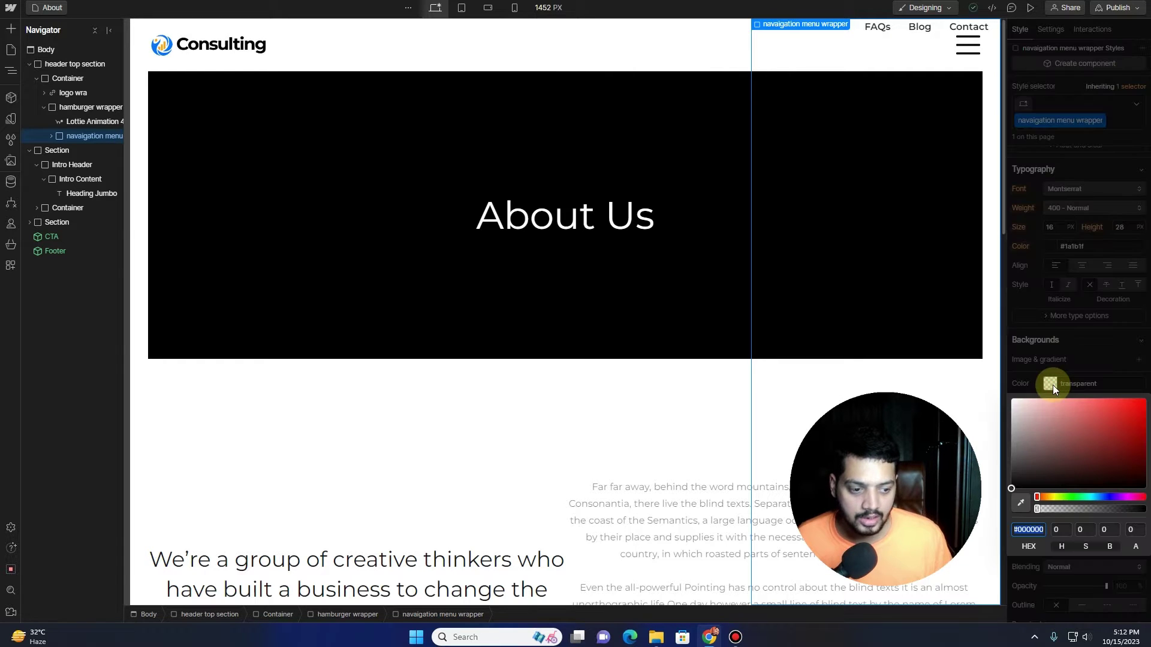
pyautogui.click(1023, 505)
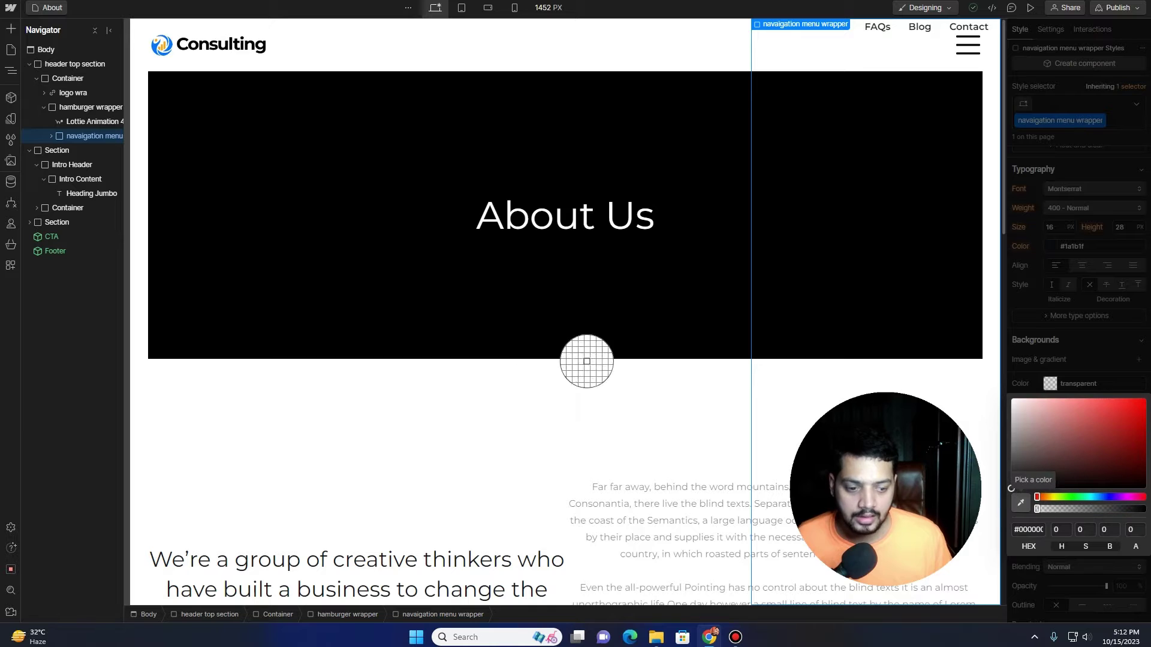
pyautogui.click(163, 49)
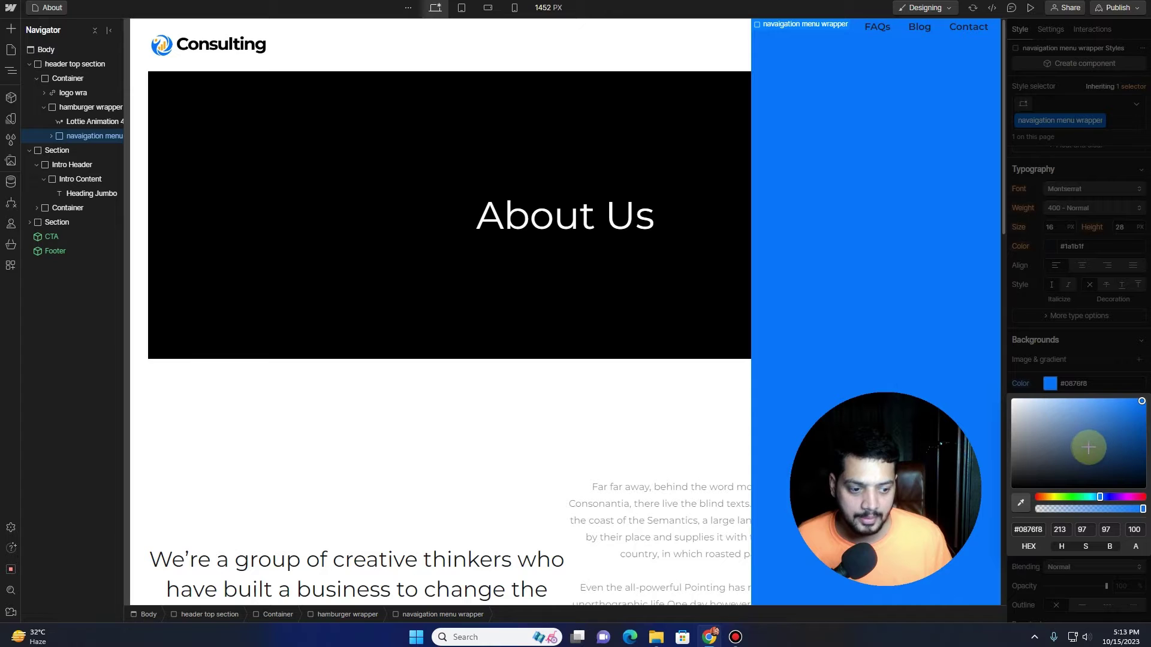
pyautogui.moveTo(1109, 406); pyautogui.dragTo(1072, 400)
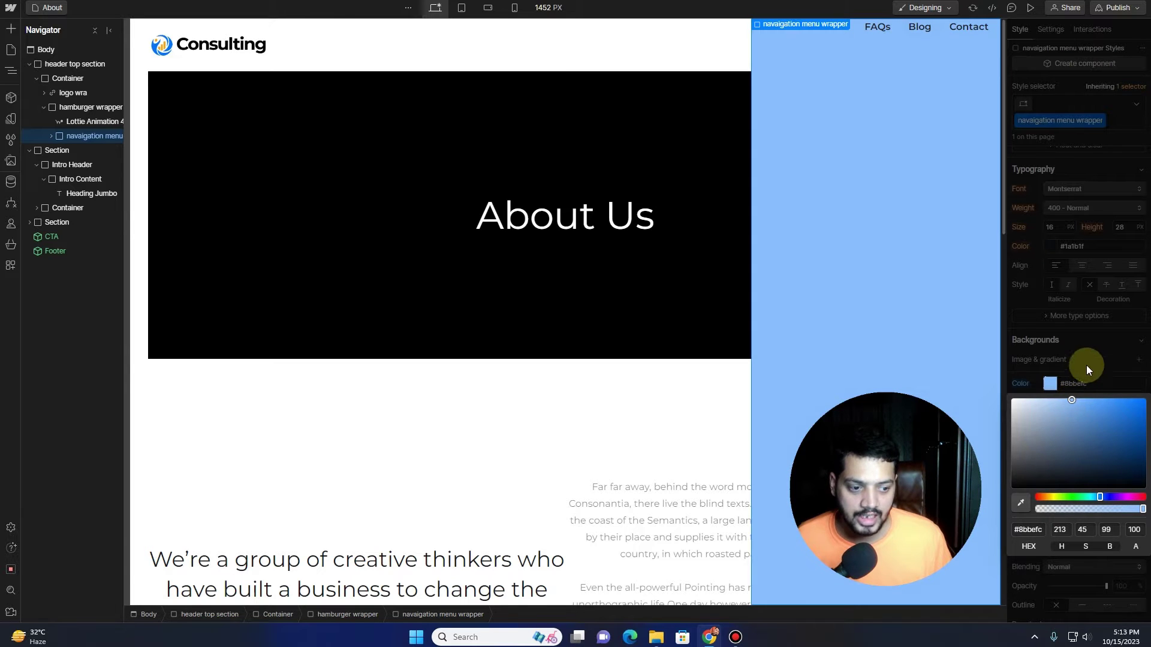
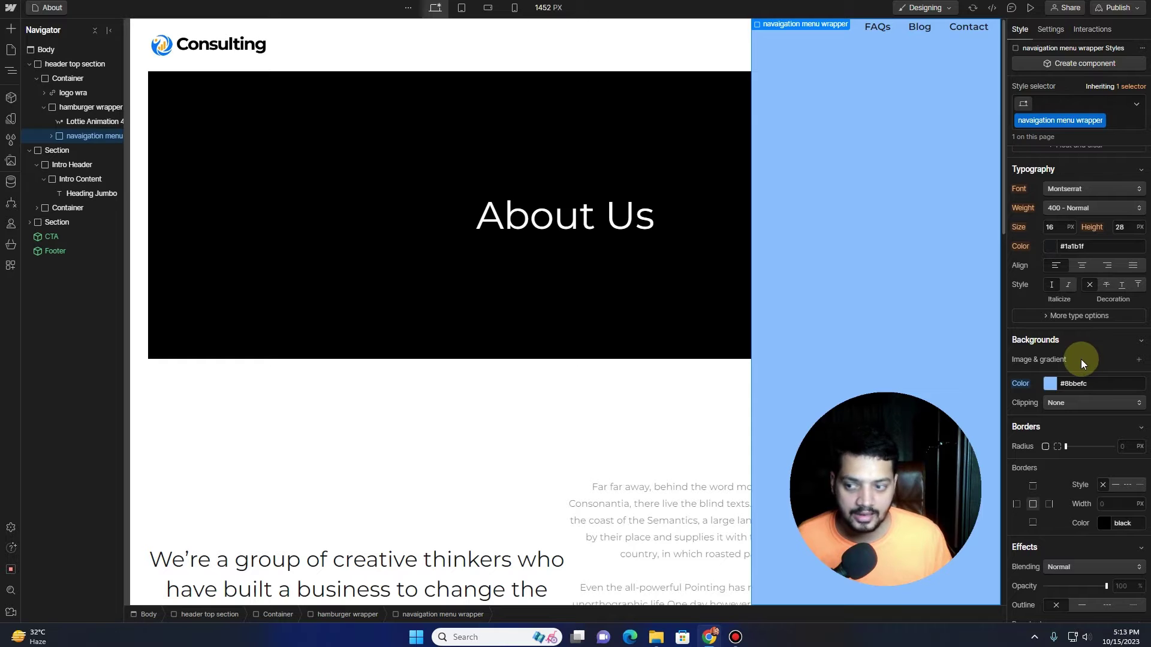
# Expand the navigation menu wrapper's nav items and set the wrapper's display to Flex with a Vertical direction.
pyautogui.scroll(7, 1081, 359)
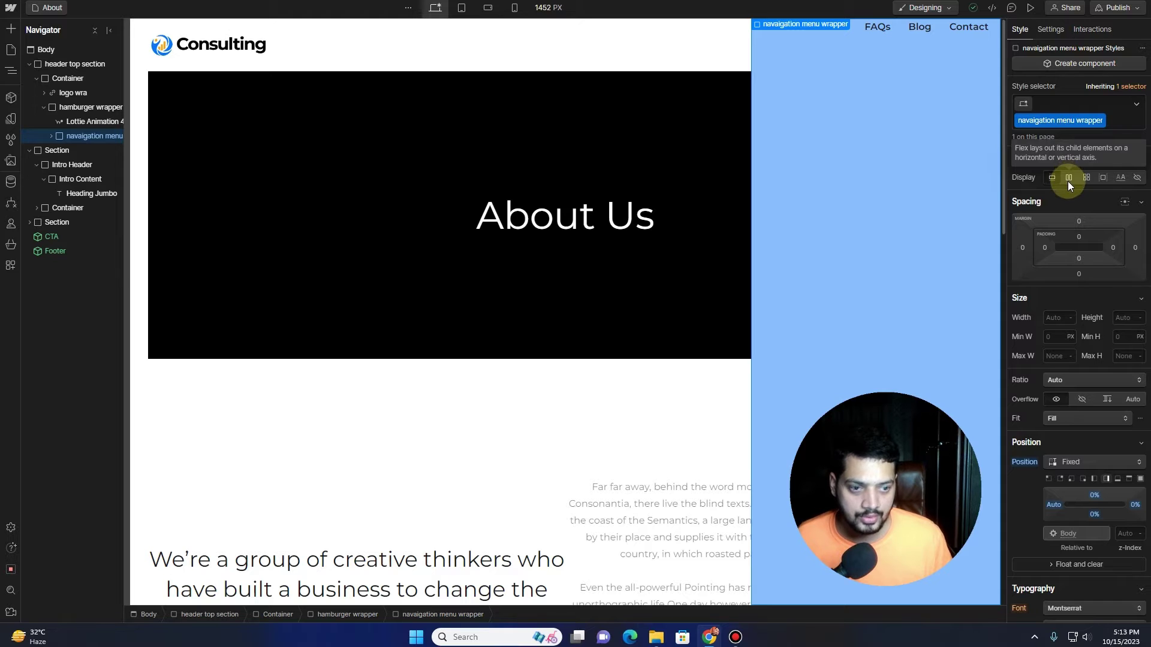
pyautogui.click(52, 135)
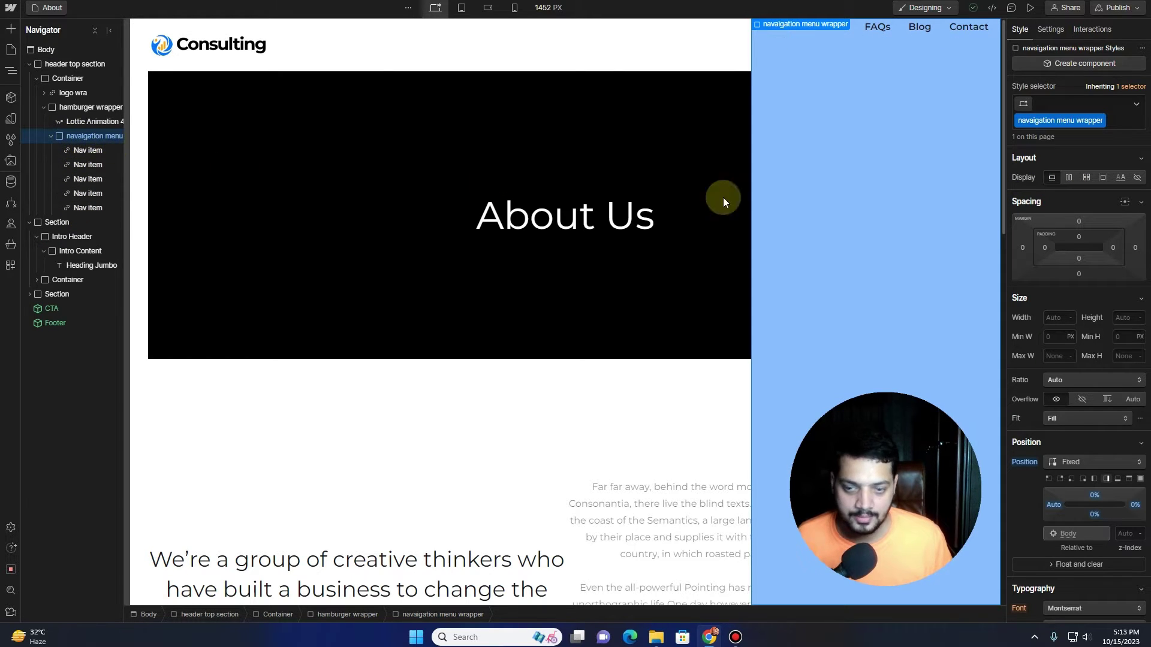
pyautogui.click(1067, 180)
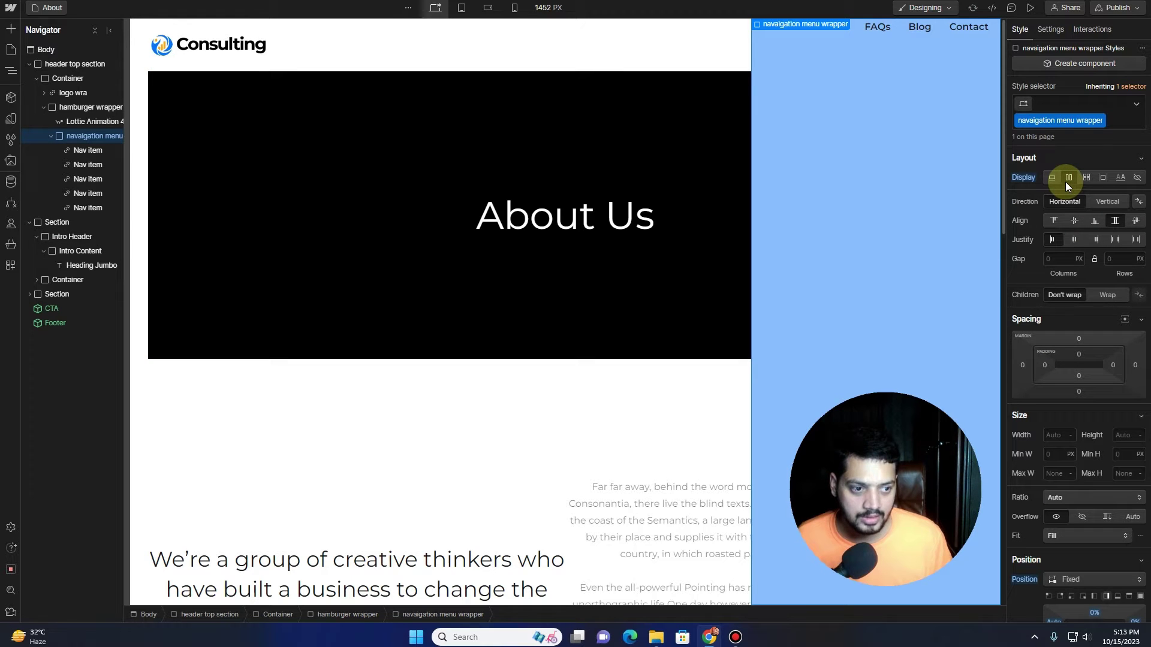
pyautogui.click(1108, 203)
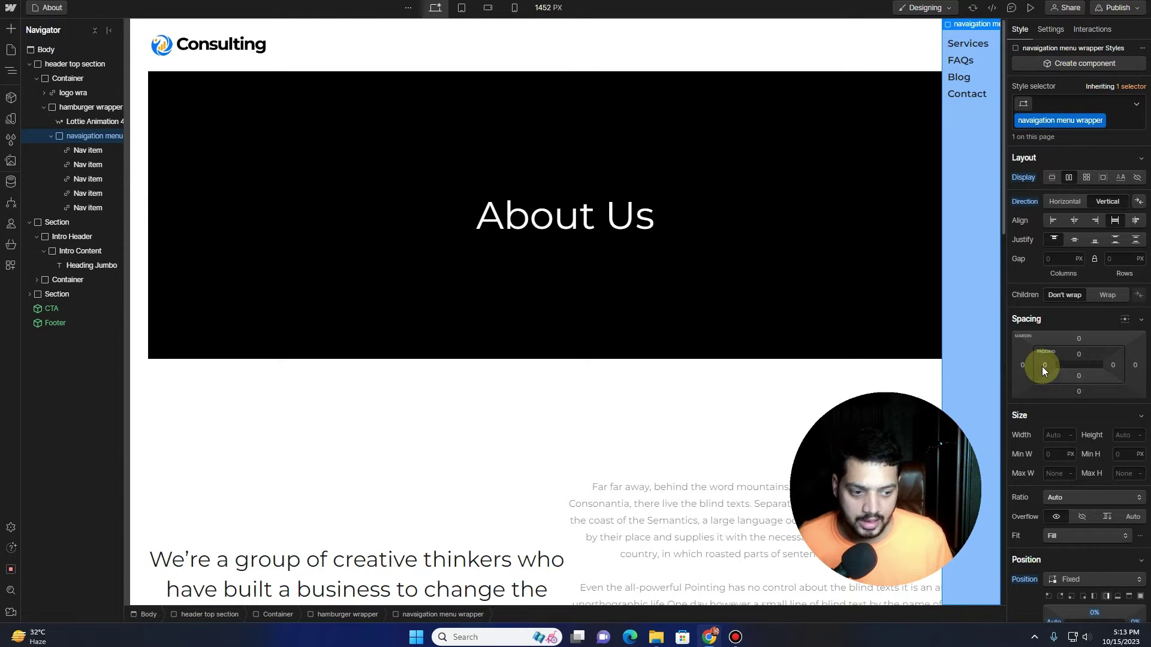
# Try a 450 px width for the navigation menu wrapper, settle on 300 px, and set its height to 100vh.
pyautogui.click(1059, 439)
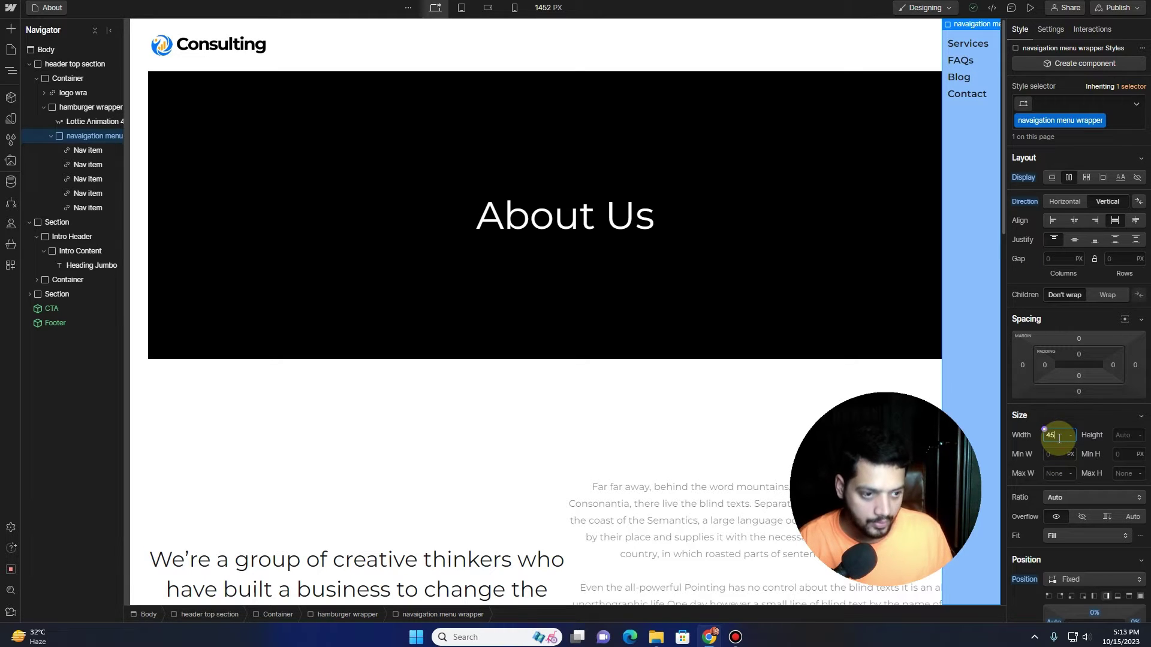
pyautogui.write('450')
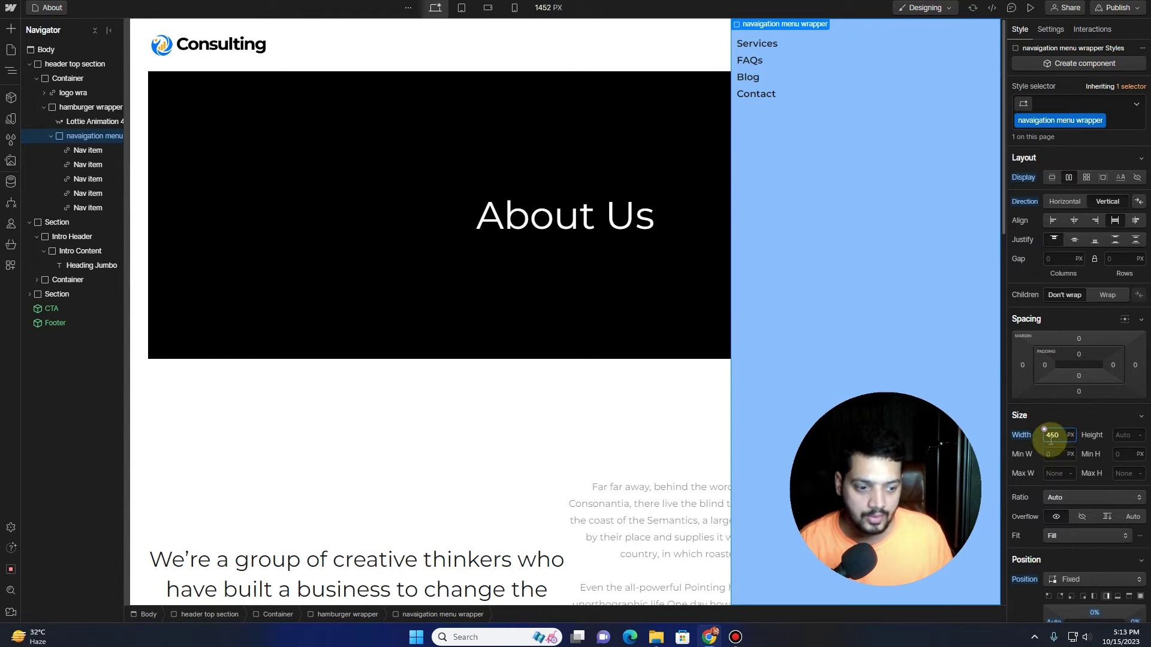
pyautogui.moveTo(1059, 438); pyautogui.dragTo(1045, 438)
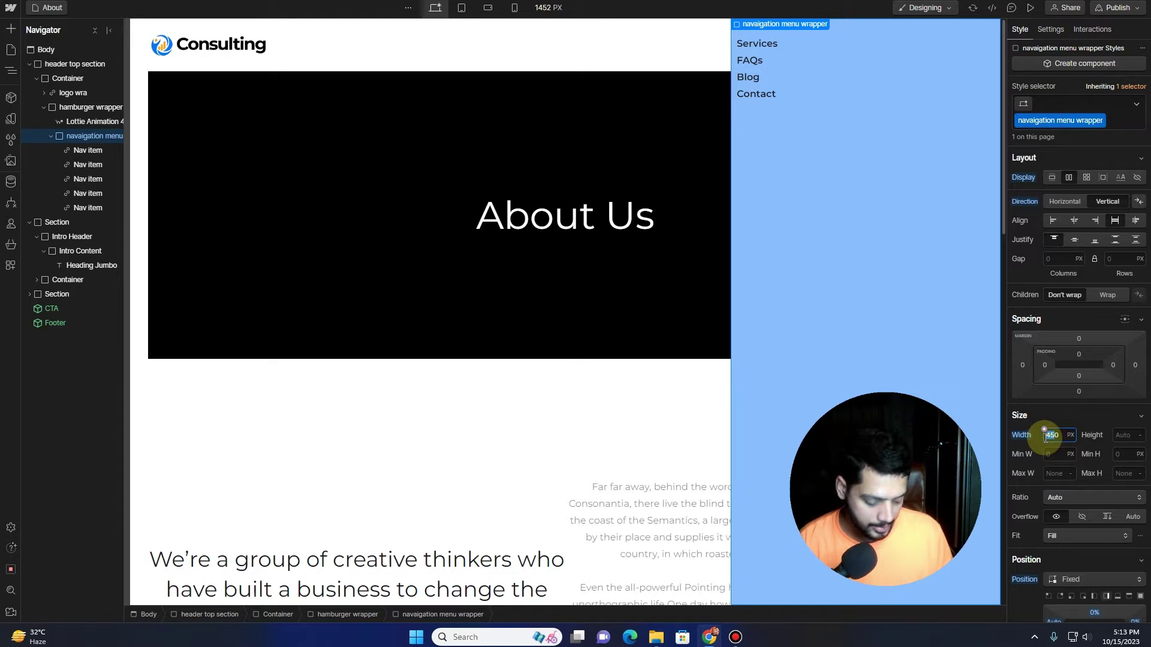
pyautogui.write('300')
pyautogui.press('Return')
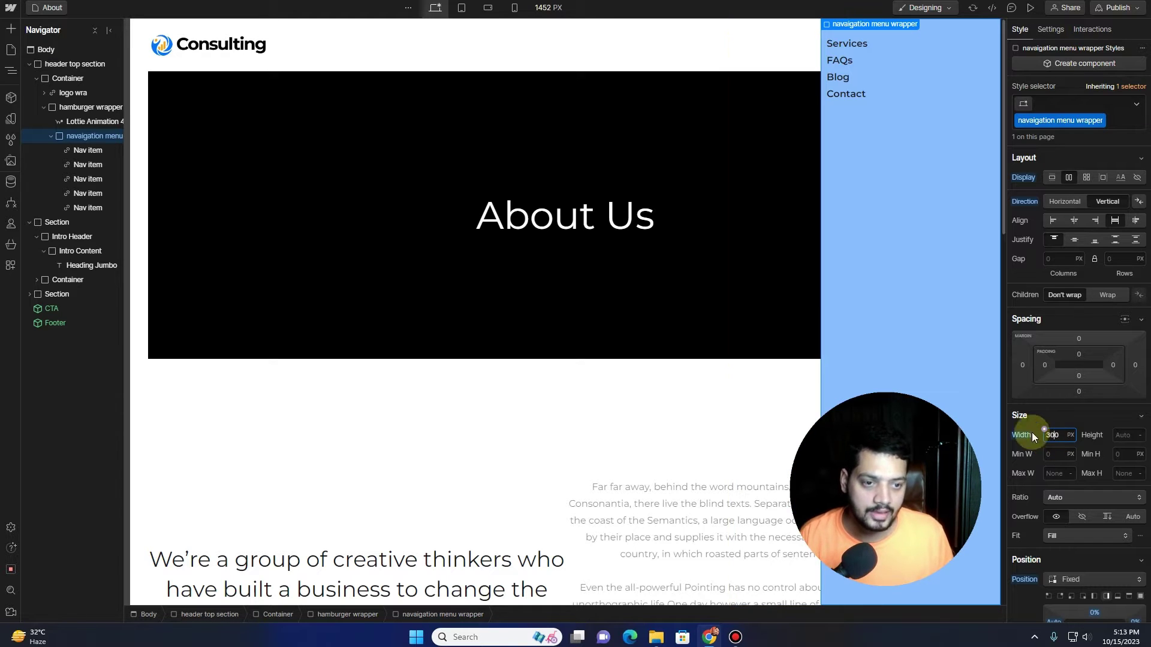
pyautogui.click(1132, 436)
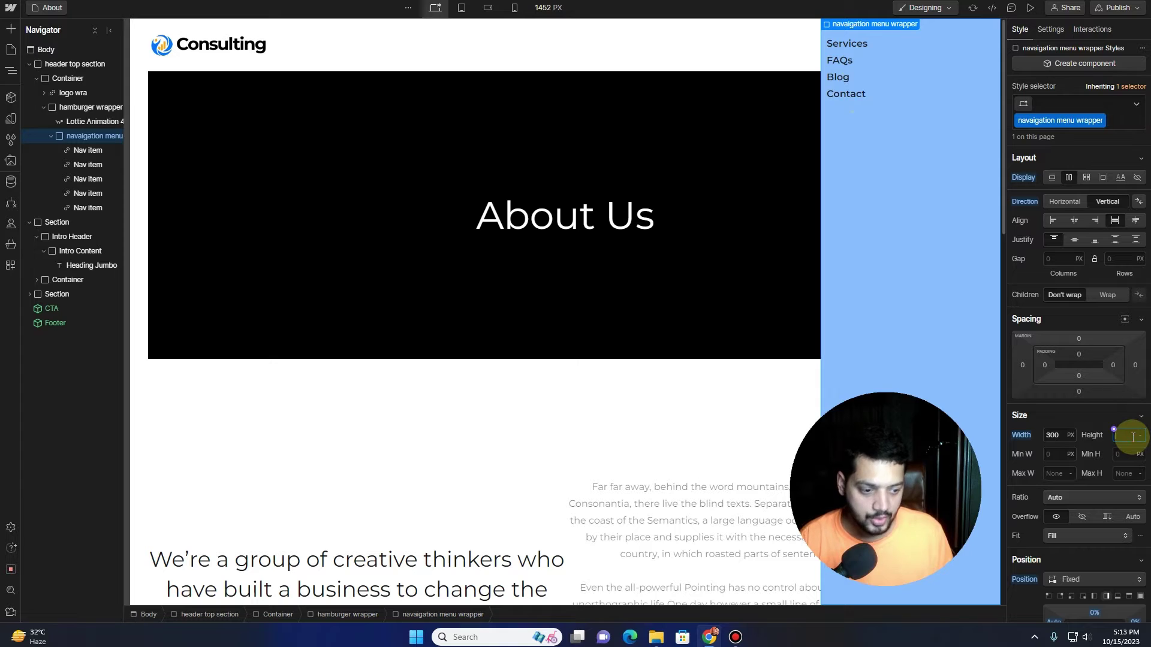
pyautogui.write('100vh')
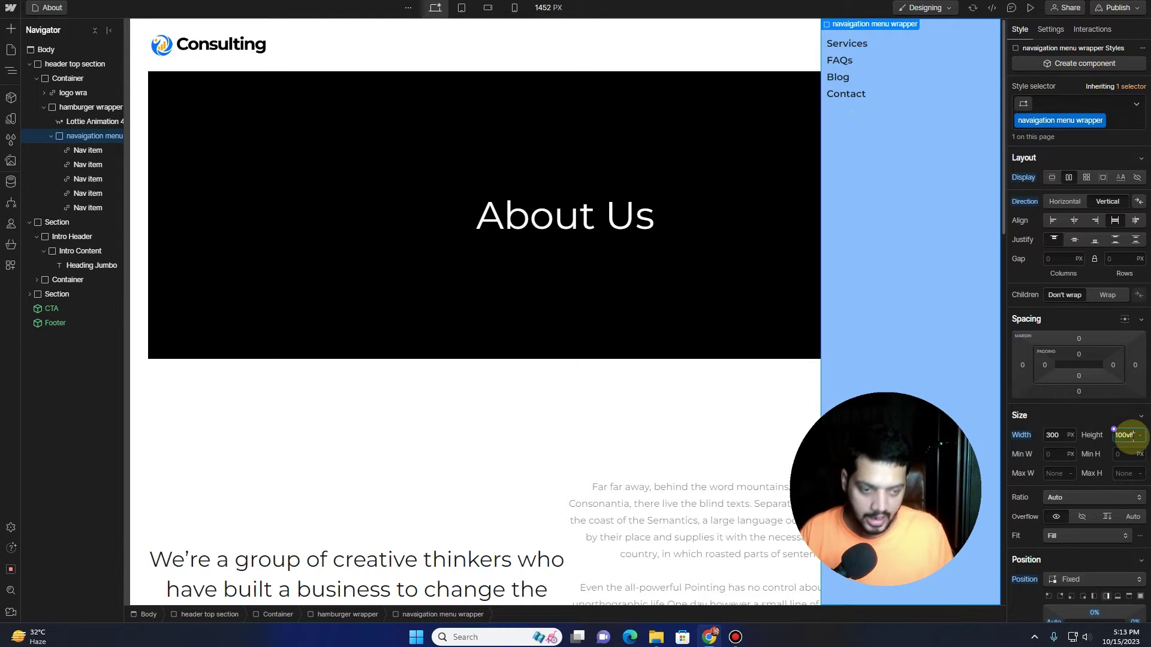
pyautogui.press('Return')
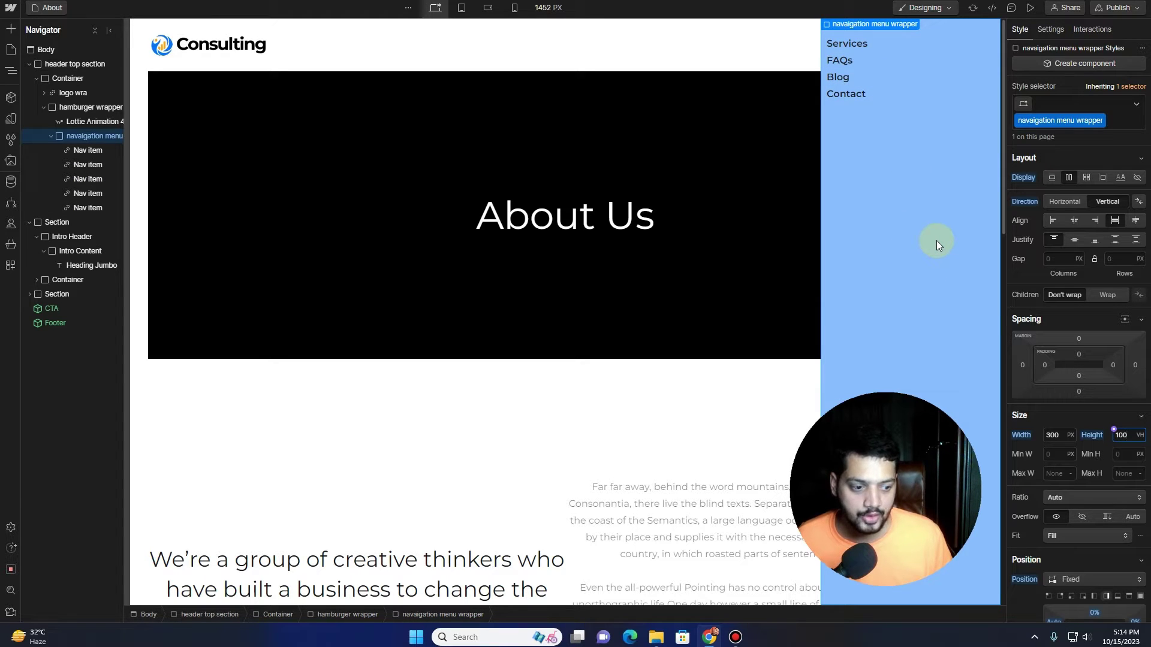
pyautogui.click(882, 45)
pyautogui.click(862, 126)
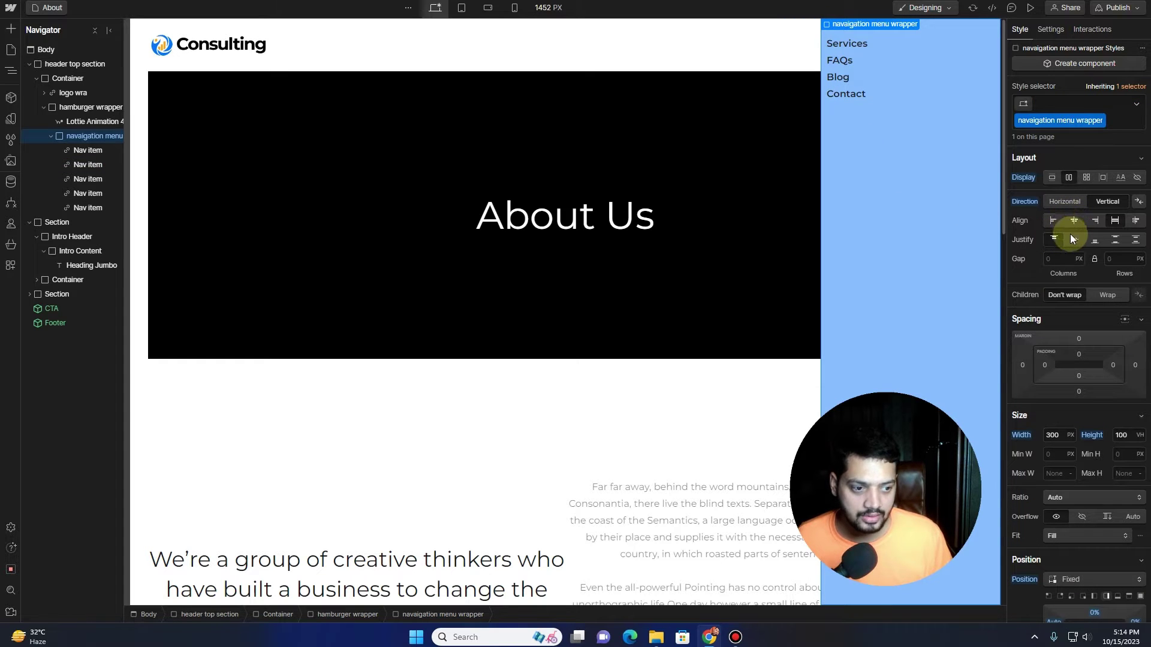
# Try centering the nav items on both axes, and set the wrapper's align and justify to Start.
pyautogui.click(1071, 241)
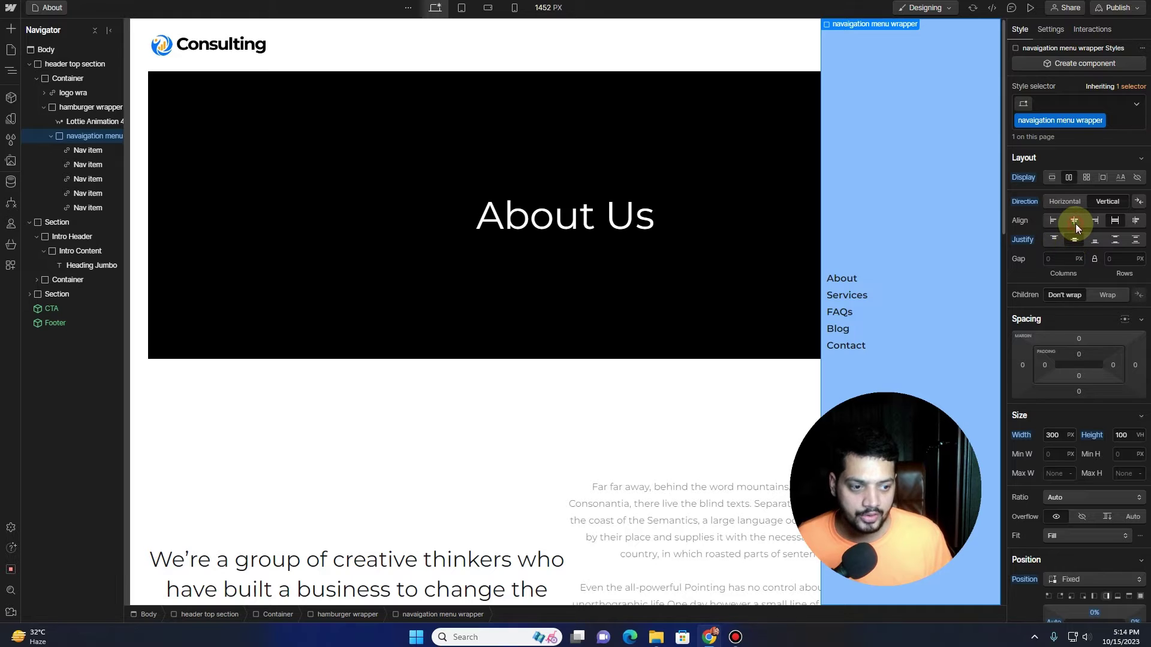
pyautogui.click(1074, 222)
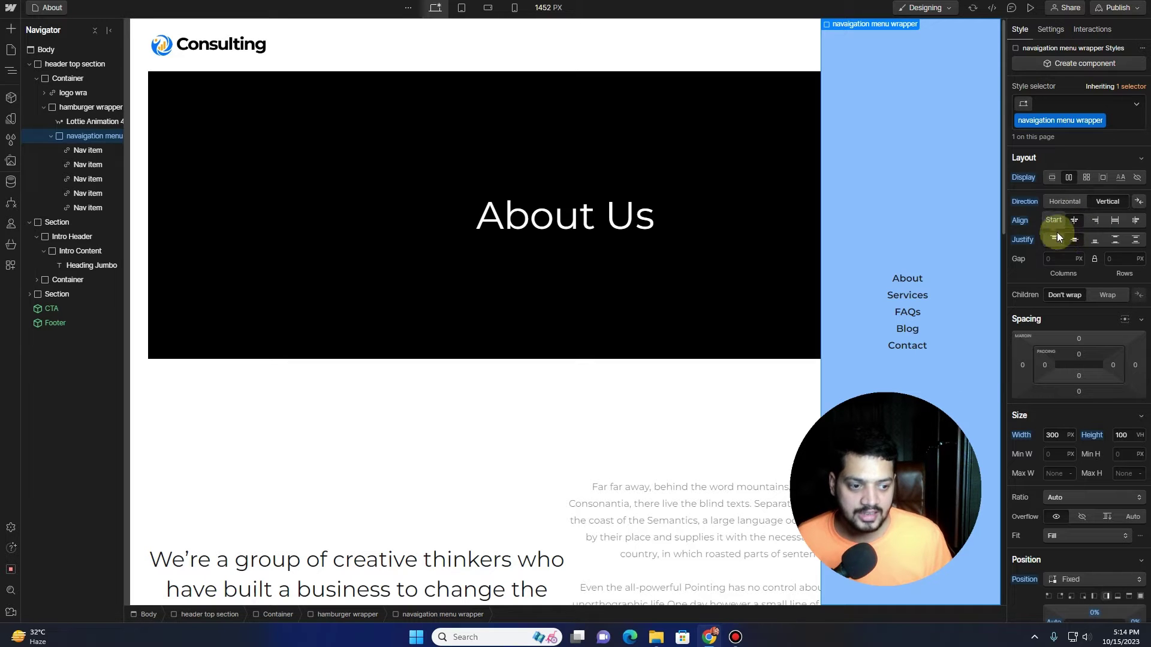
pyautogui.click(1054, 222)
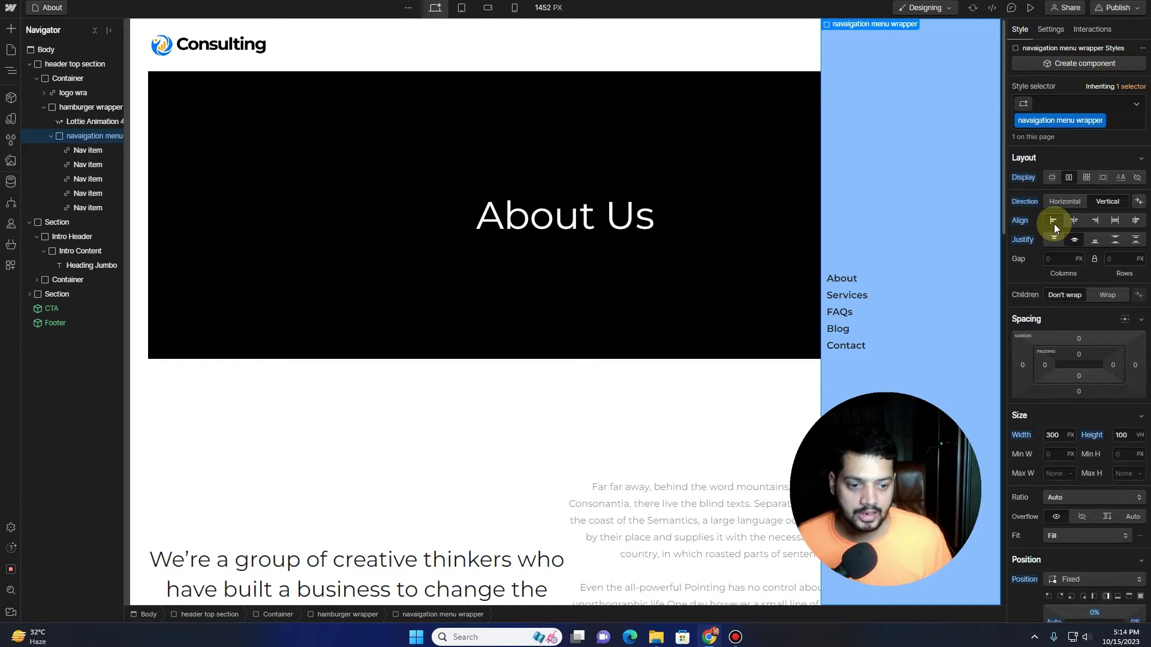
pyautogui.click(1054, 240)
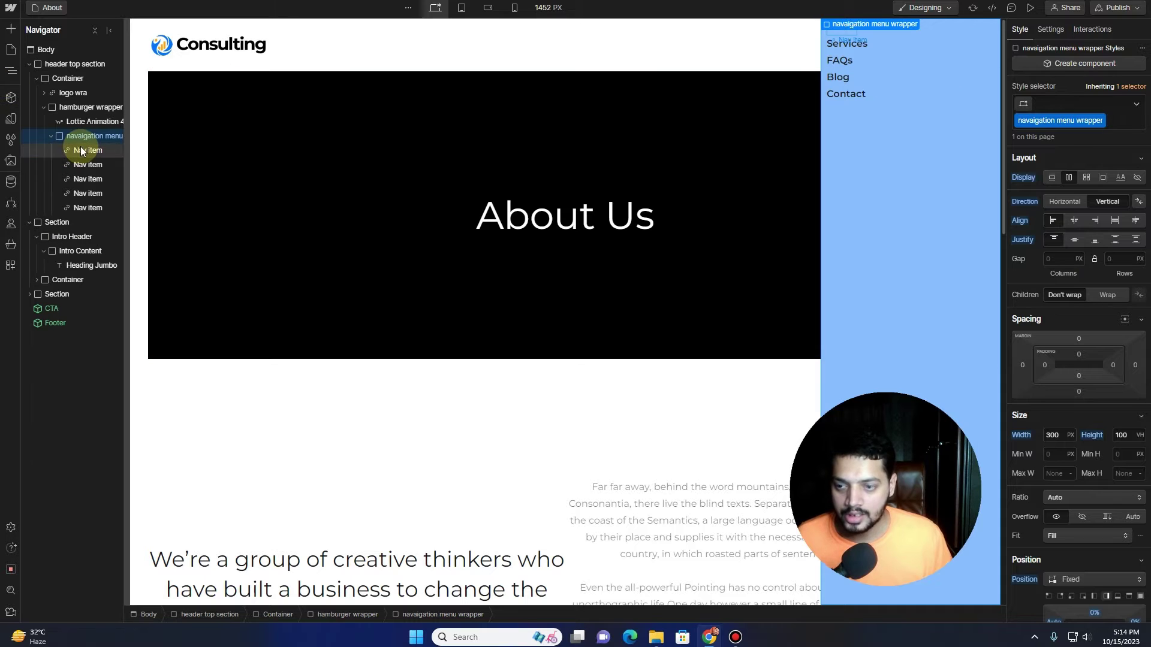
# Set the navigation menu wrapper's top and bottom padding to 10%.
pyautogui.moveTo(1077, 351); pyautogui.dragTo(1080, 354)
pyautogui.click(1080, 354)
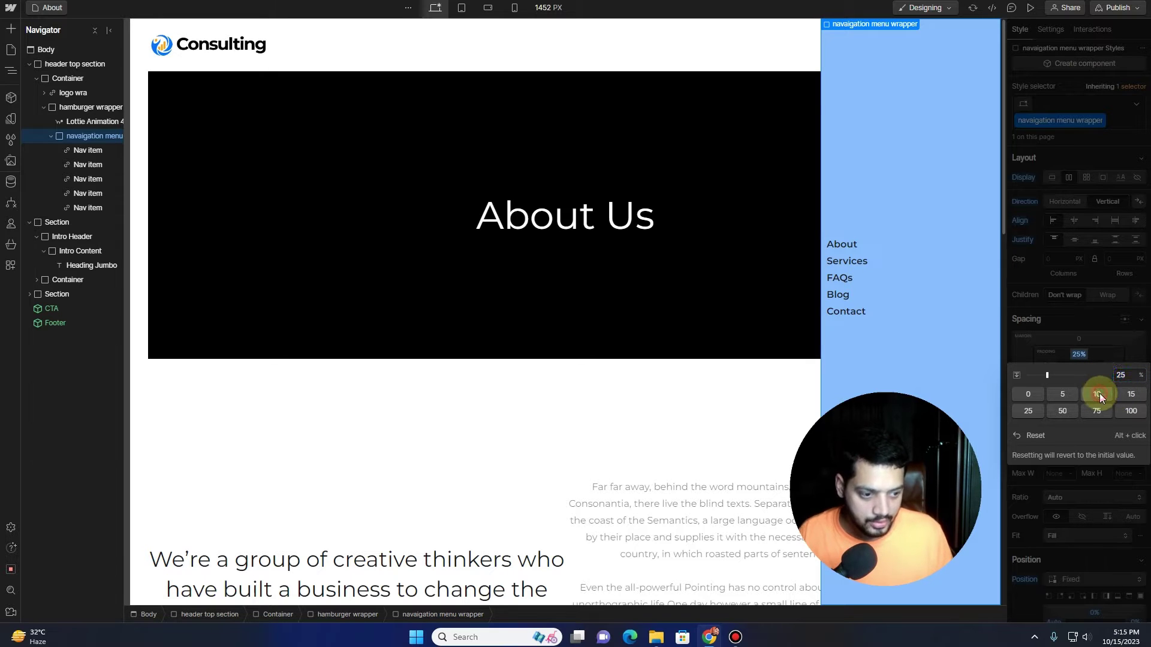
pyautogui.click(1098, 394)
pyautogui.click(1073, 375)
pyautogui.click(1078, 376)
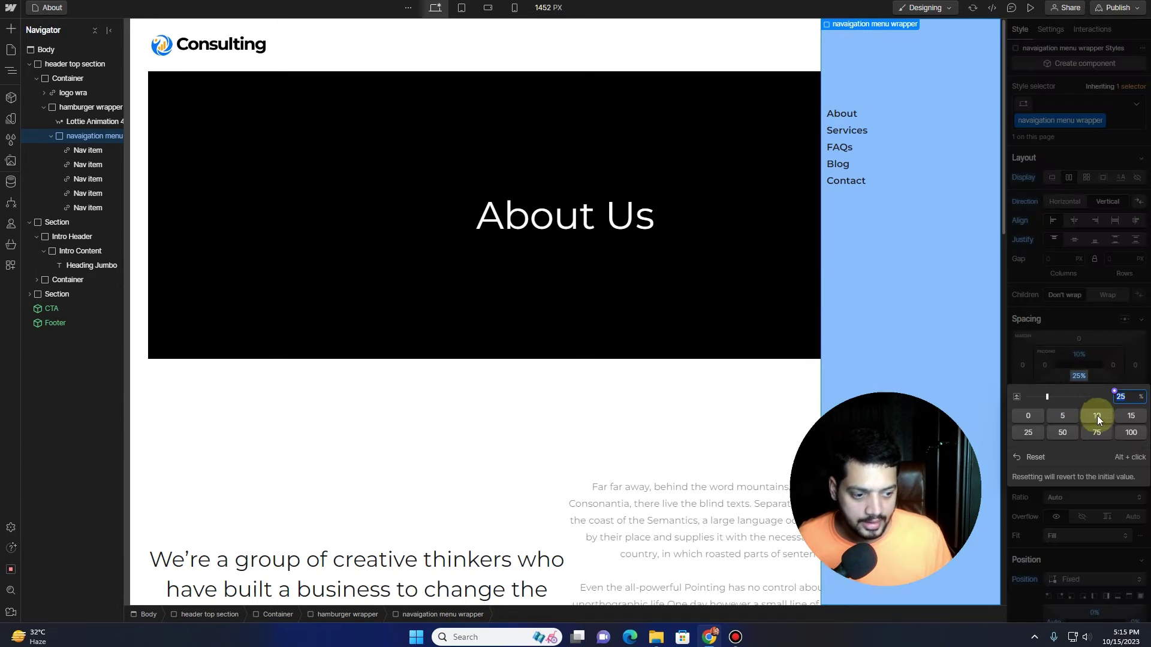
pyautogui.click(1046, 363)
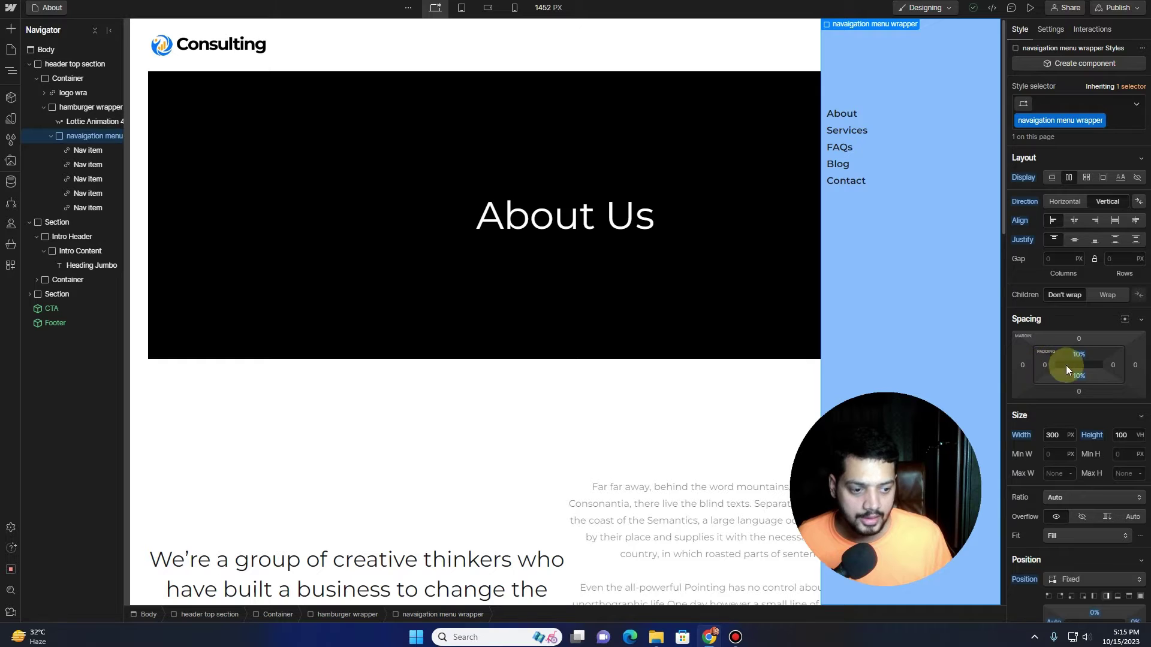
# Set the navigation menu wrapper's left and right padding to 3%.
pyautogui.click(1046, 372)
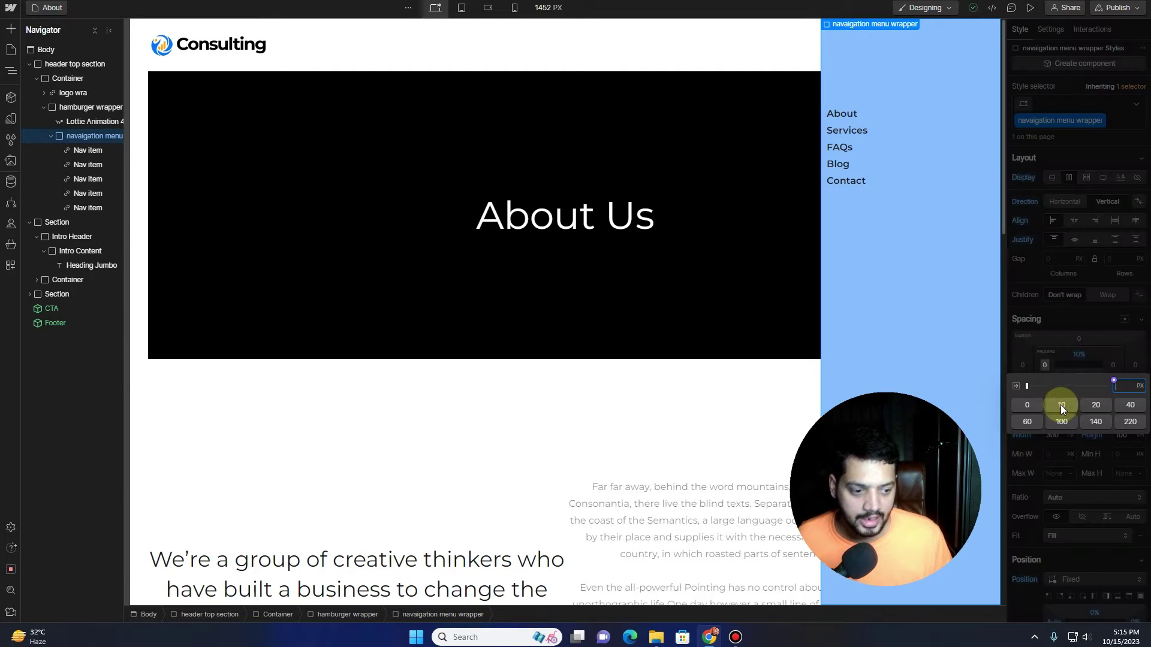
pyautogui.write('3%')
pyautogui.press('Return')
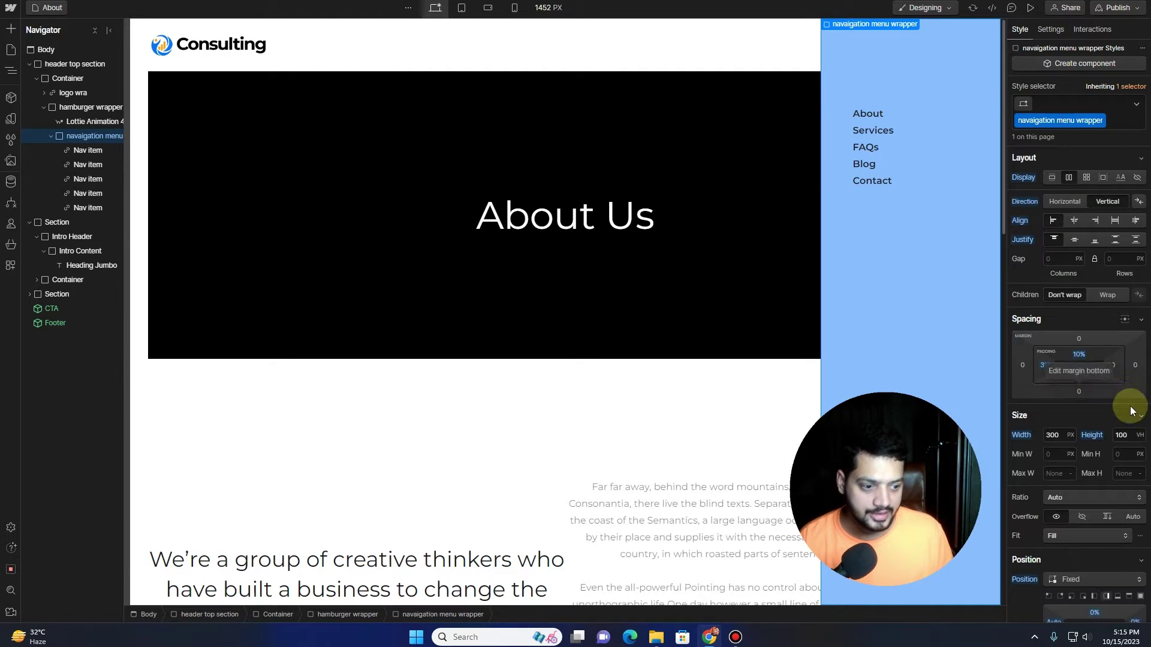
pyautogui.click(1116, 371)
pyautogui.write('3%')
pyautogui.press('Return')
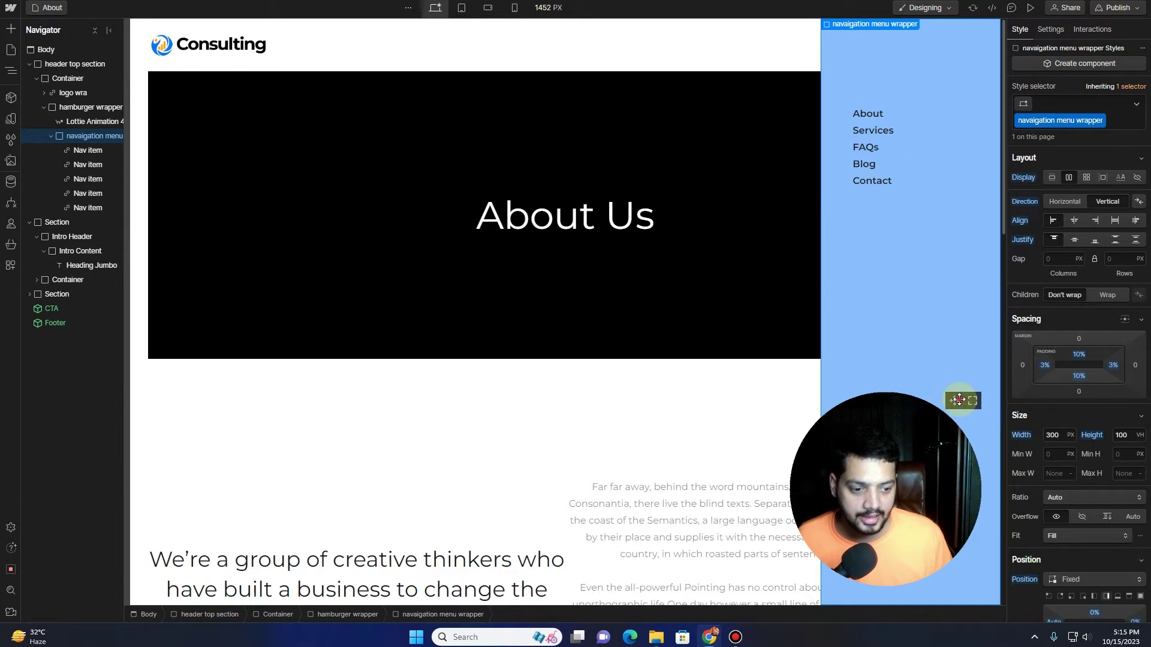
pyautogui.moveTo(958, 397); pyautogui.dragTo(720, 353)
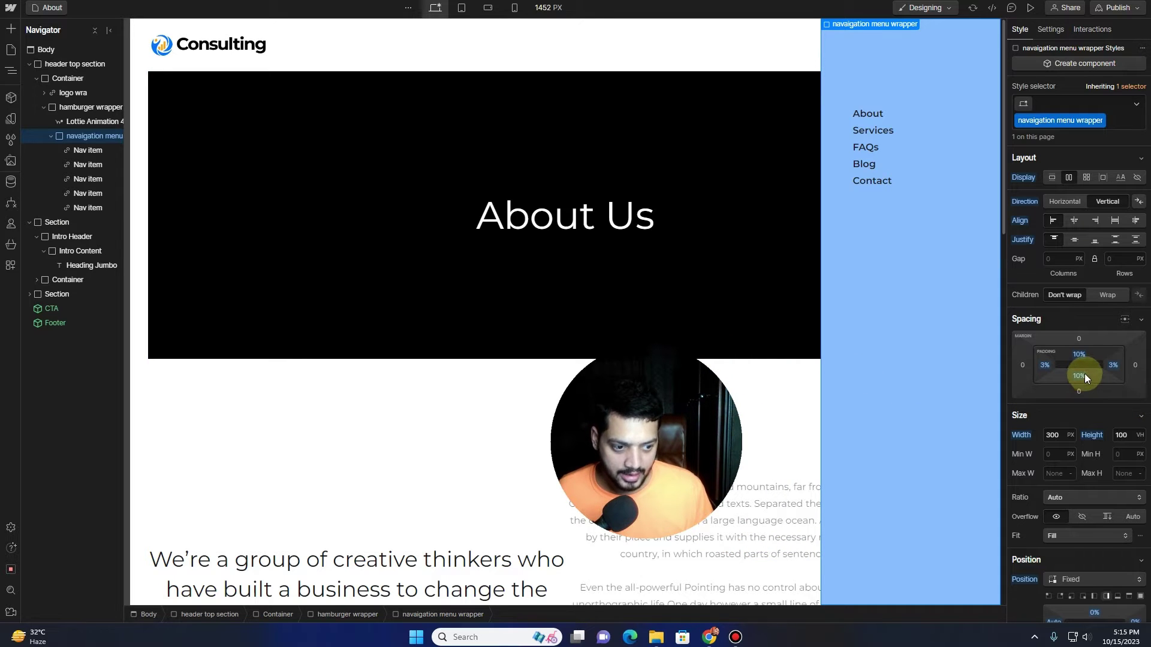
# Set the top and bottom padding of the Nav item class to 20 px.
pyautogui.click(879, 114)
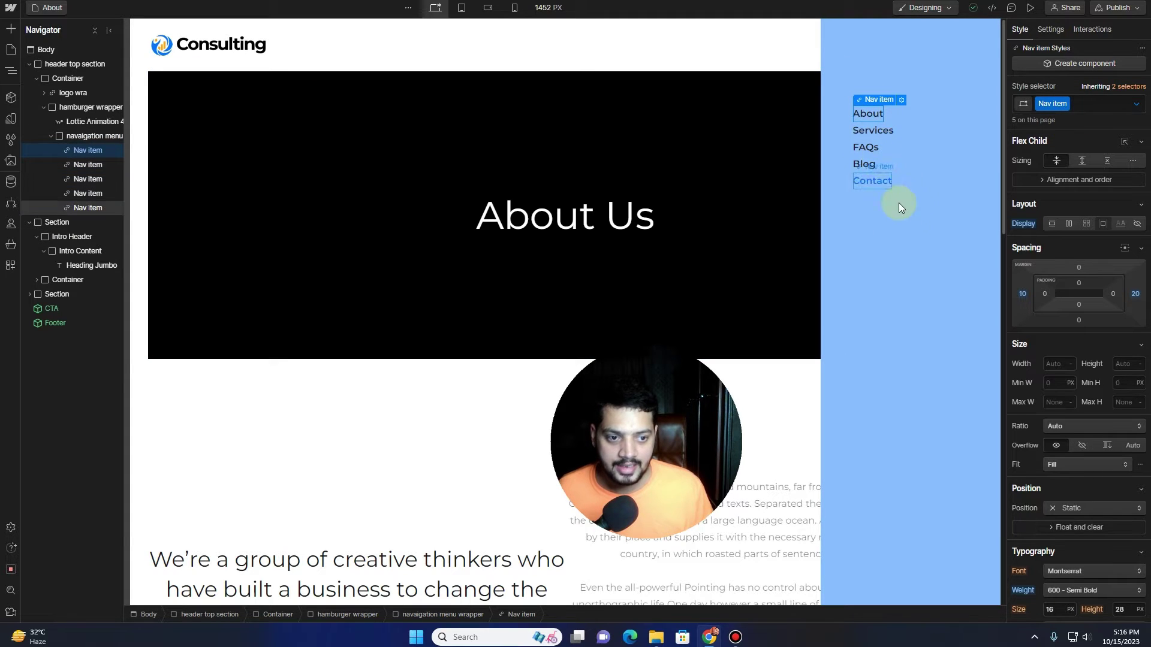
pyautogui.click(1079, 283)
pyautogui.click(1088, 327)
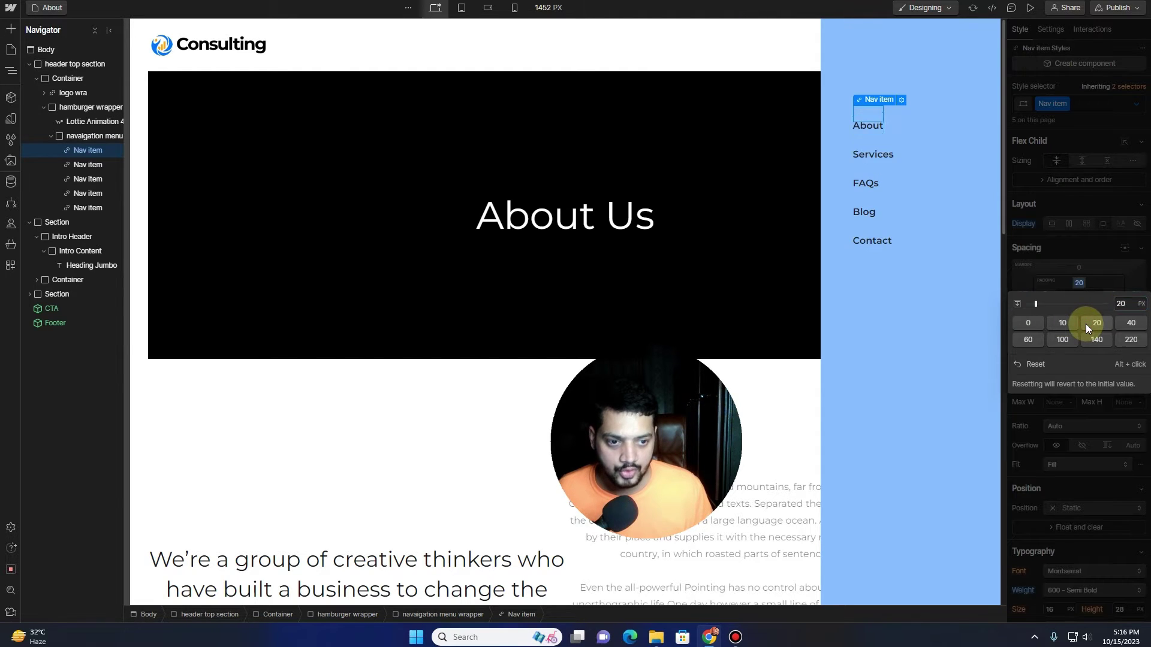
pyautogui.click(1074, 302)
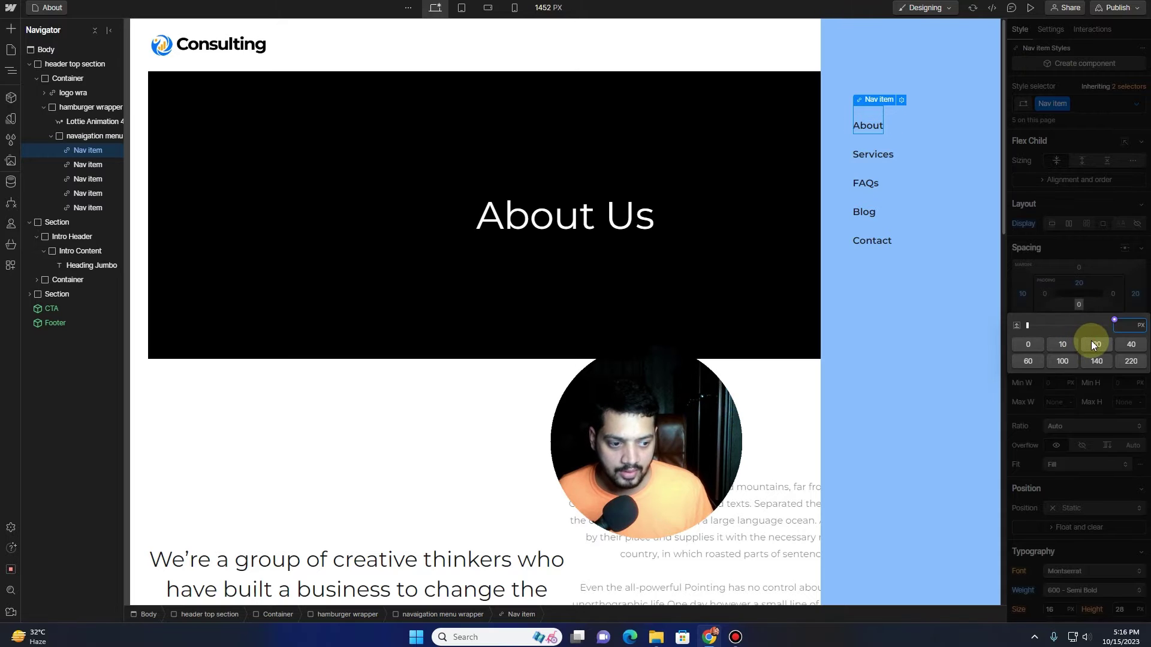
pyautogui.click(1091, 340)
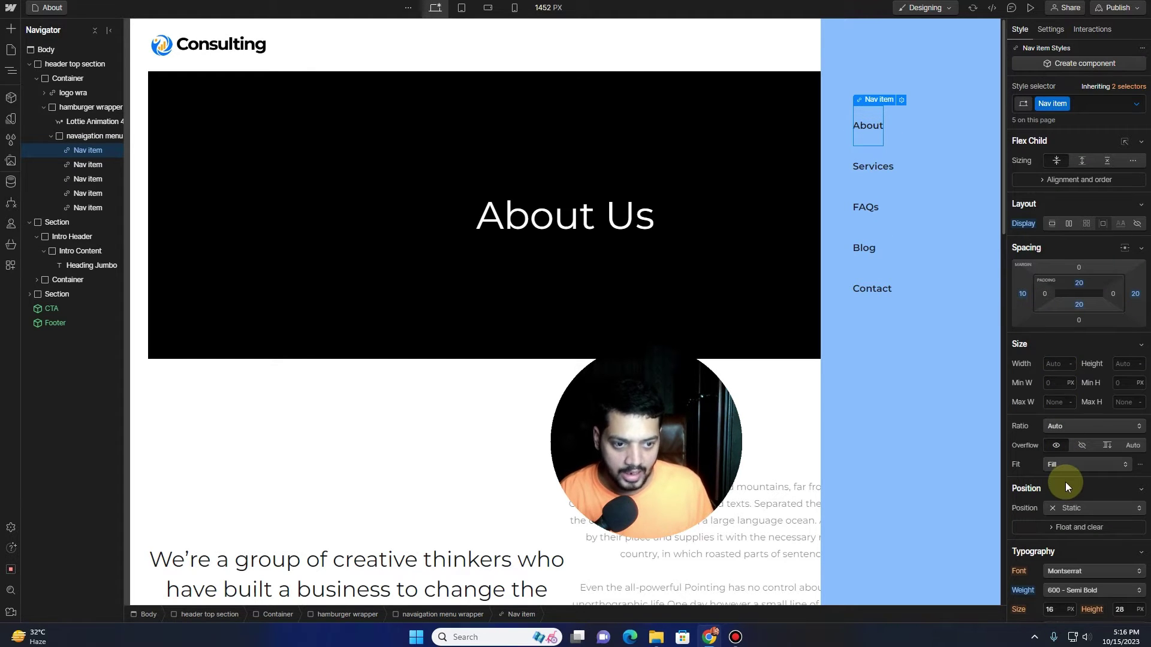
# Set the font size of the Nav item class to 20 px.
pyautogui.scroll(-3, 1066, 482)
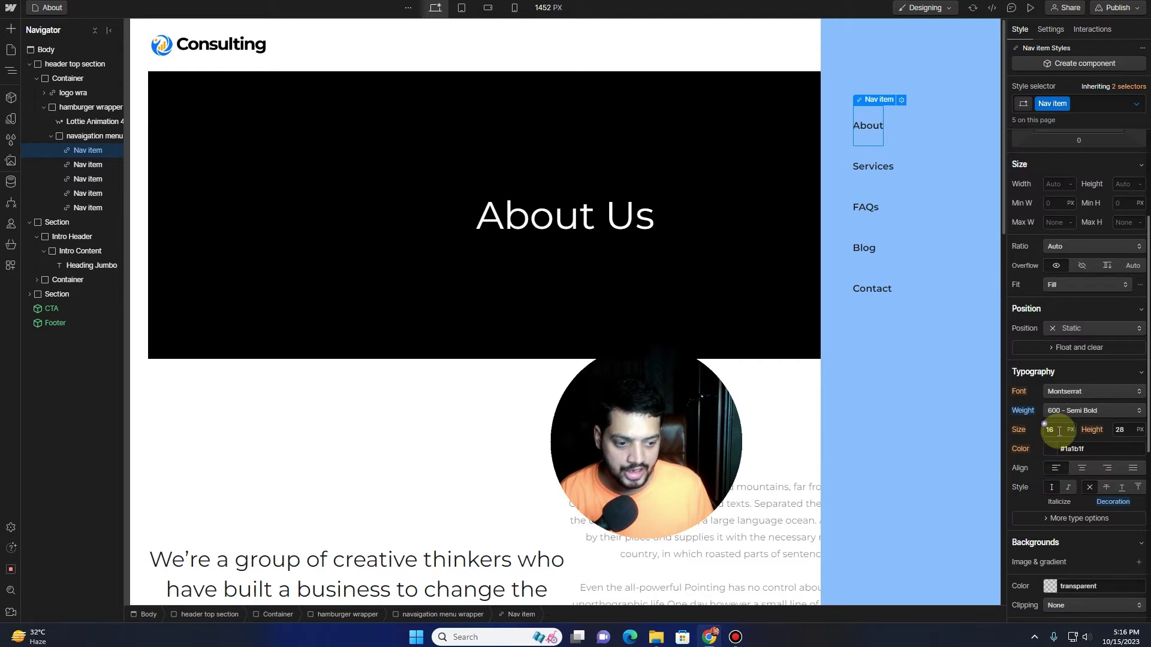
pyautogui.write('20')
pyautogui.press('Return')
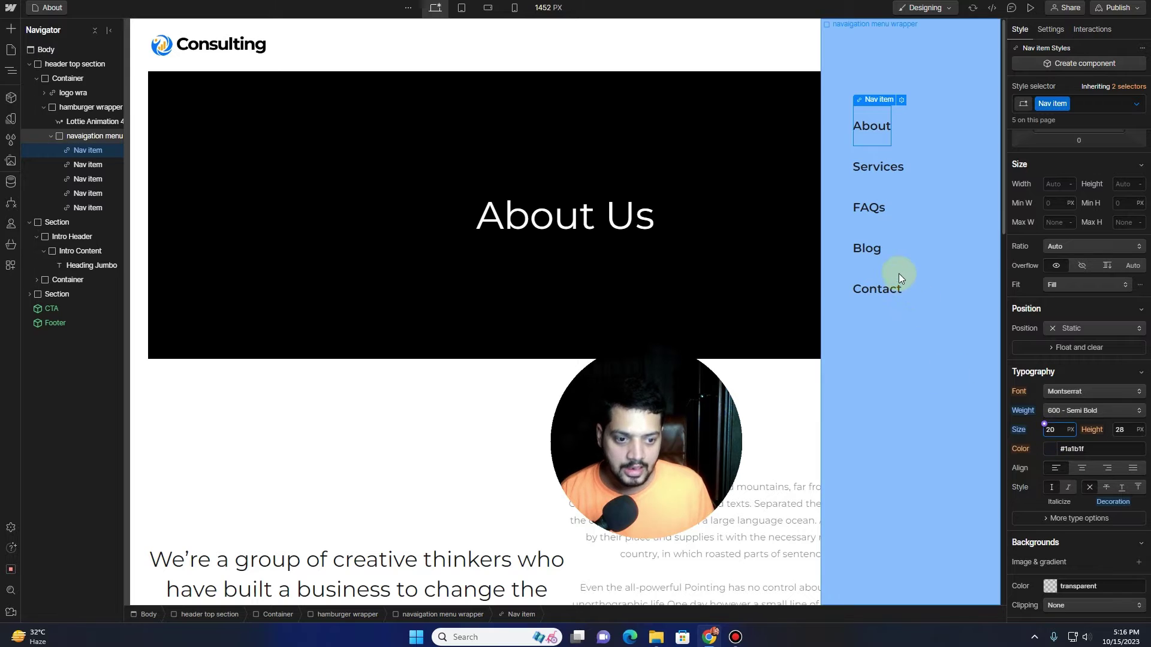
# Add a new combo class named cta to the Contact nav item.
pyautogui.click(880, 304)
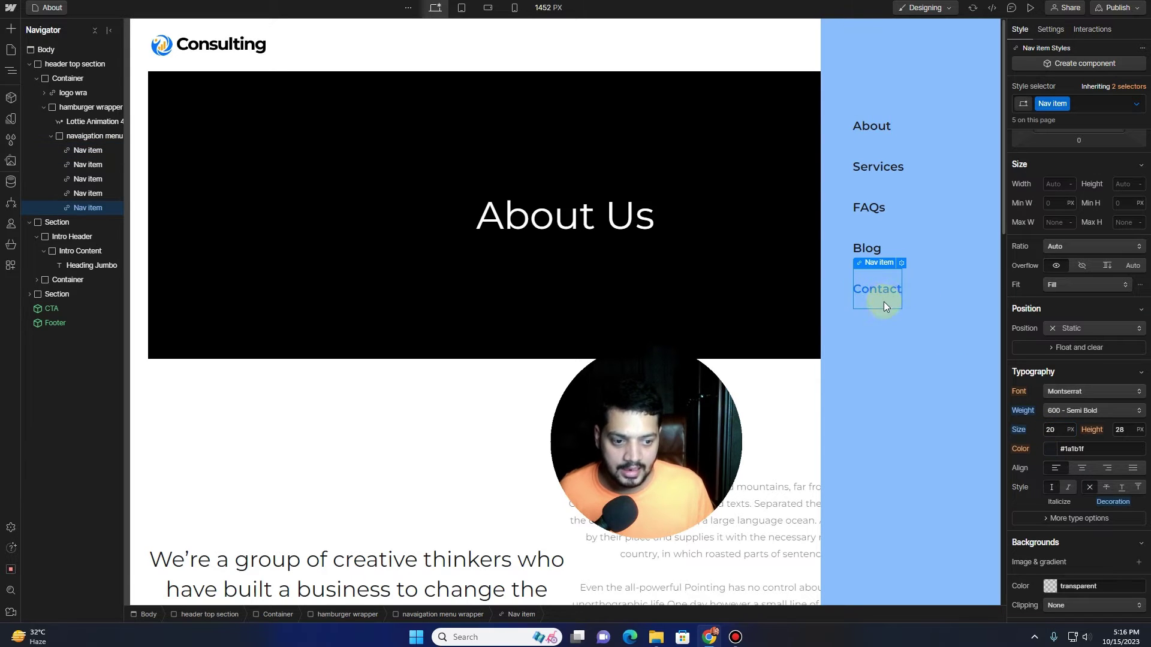
pyautogui.click(1095, 106)
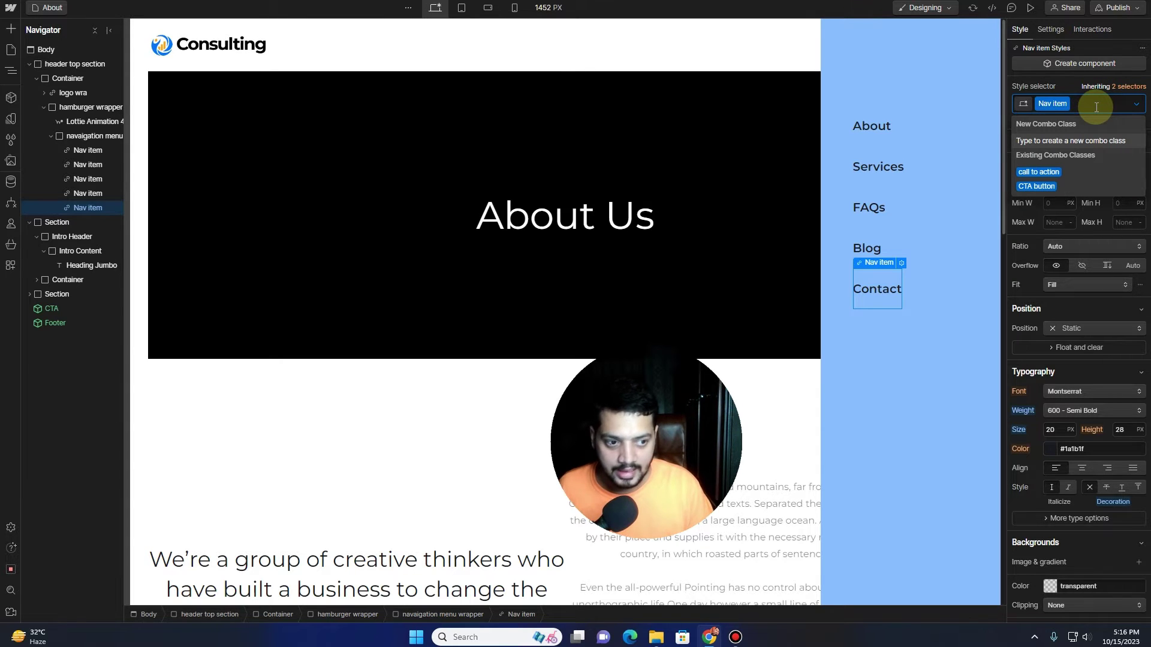
pyautogui.write('ca')
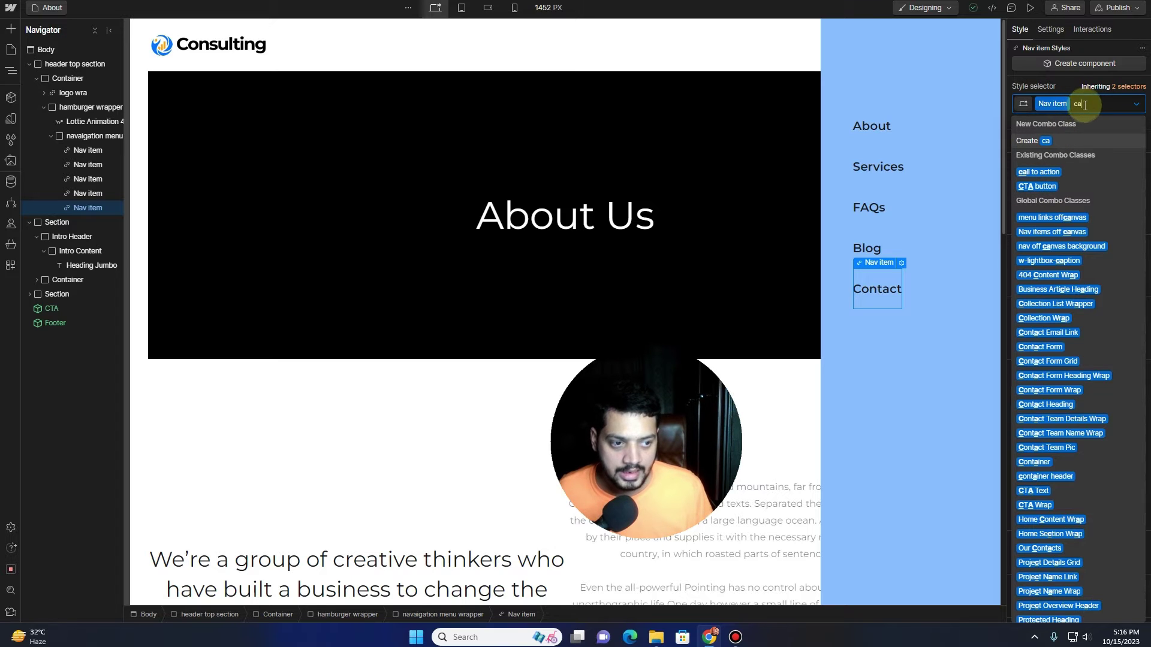
pyautogui.press('BackSpace')
pyautogui.write('ta')
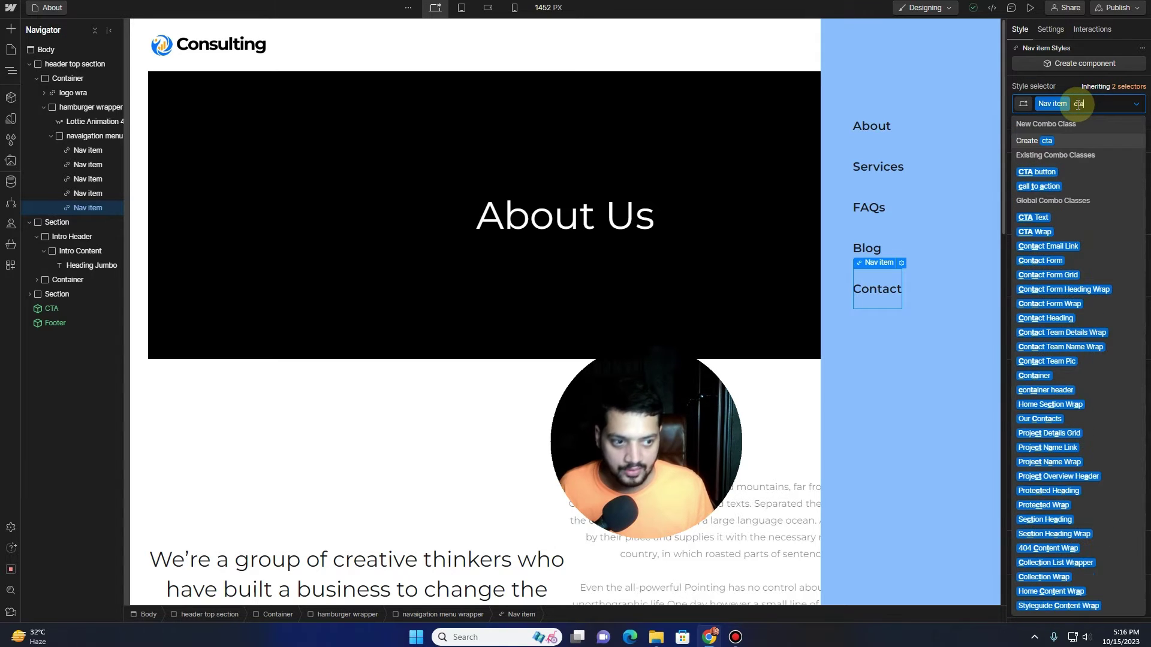
pyautogui.press('Return')
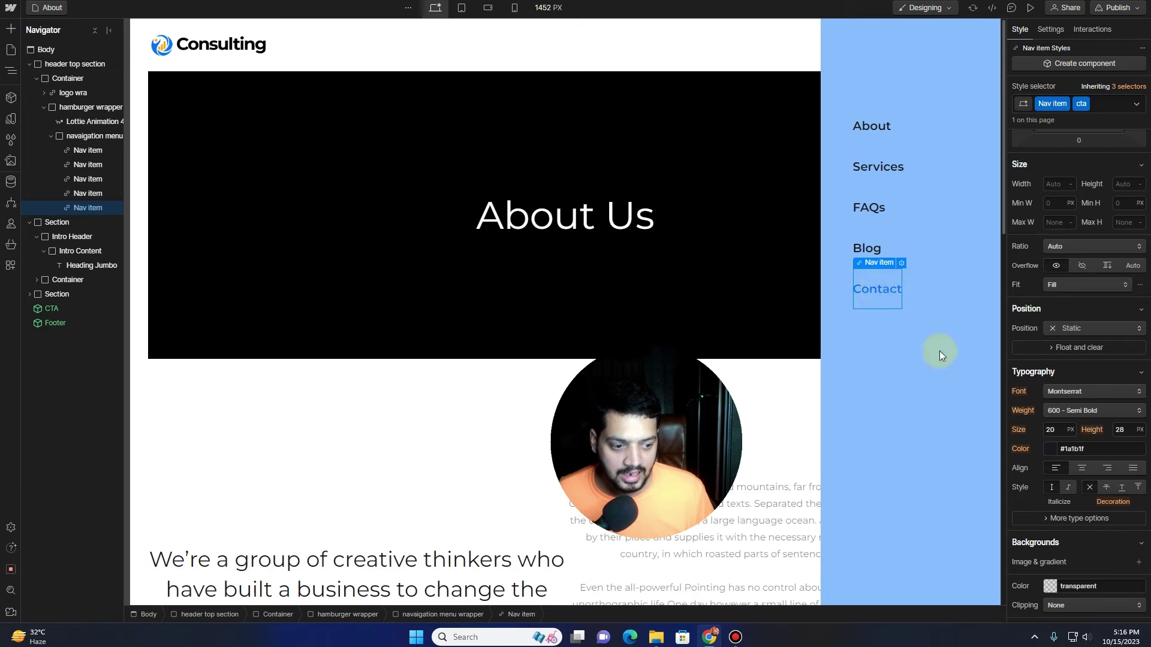
# Give the Contact item the background color #ffa10d by sampling the orange in the Consulting logo.
pyautogui.scroll(-3, 1068, 441)
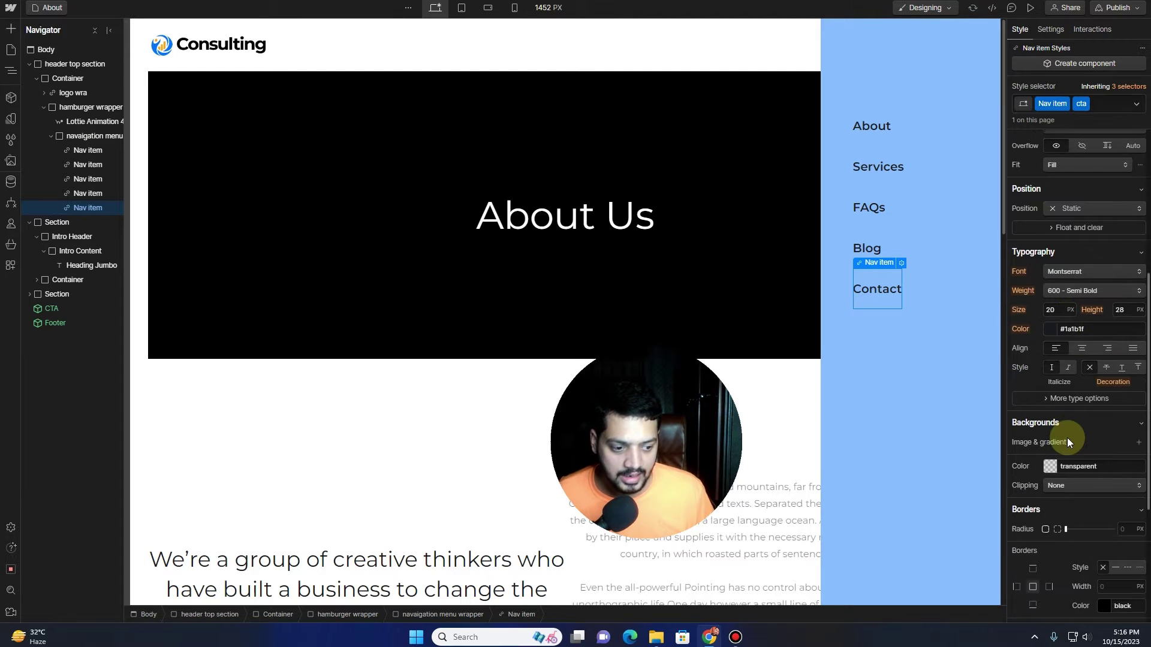
pyautogui.click(1050, 469)
pyautogui.click(1019, 588)
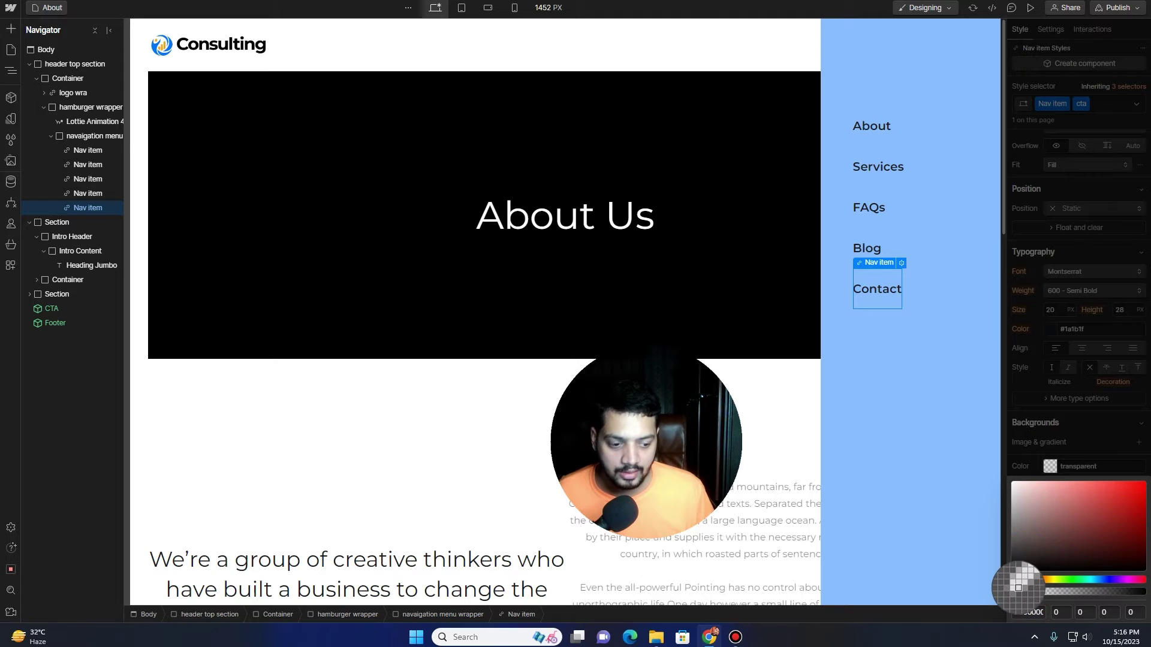
pyautogui.click(162, 53)
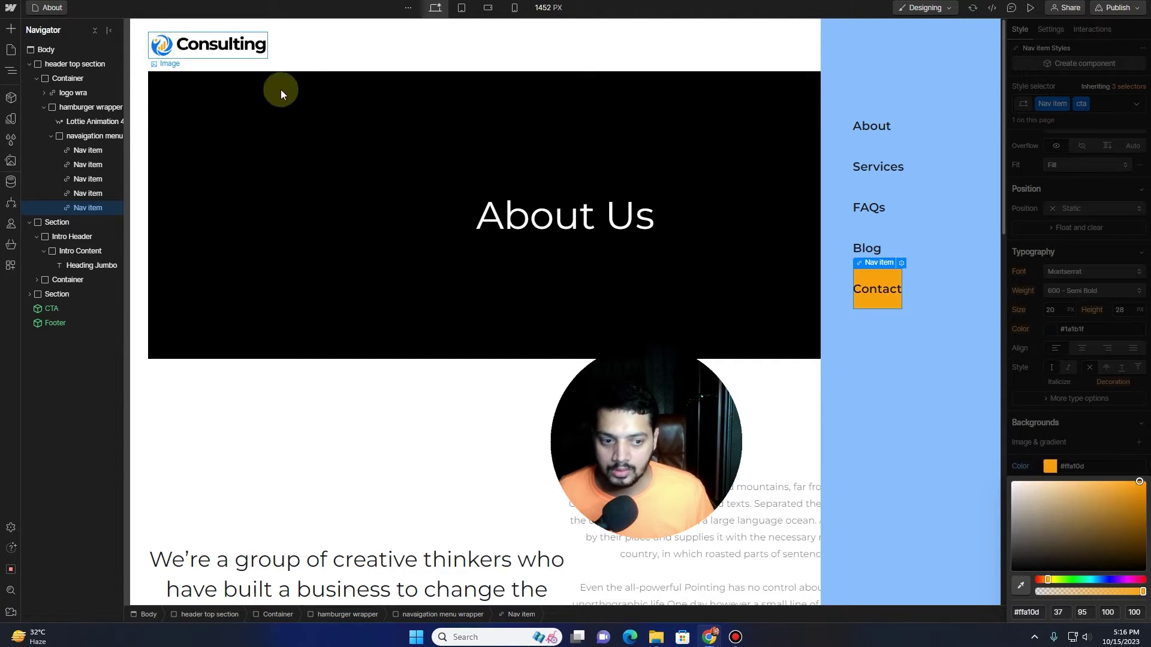
pyautogui.click(1089, 430)
# Try 40 px of left and right padding on the Contact item.
pyautogui.scroll(5, 1053, 211)
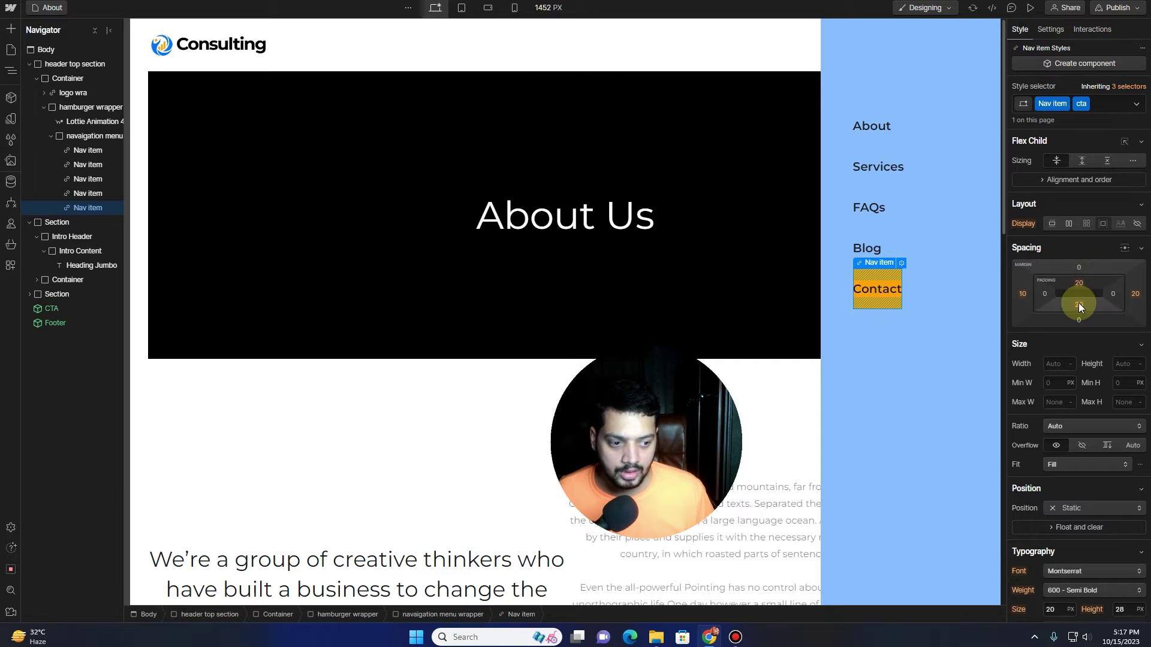
pyautogui.click(1043, 294)
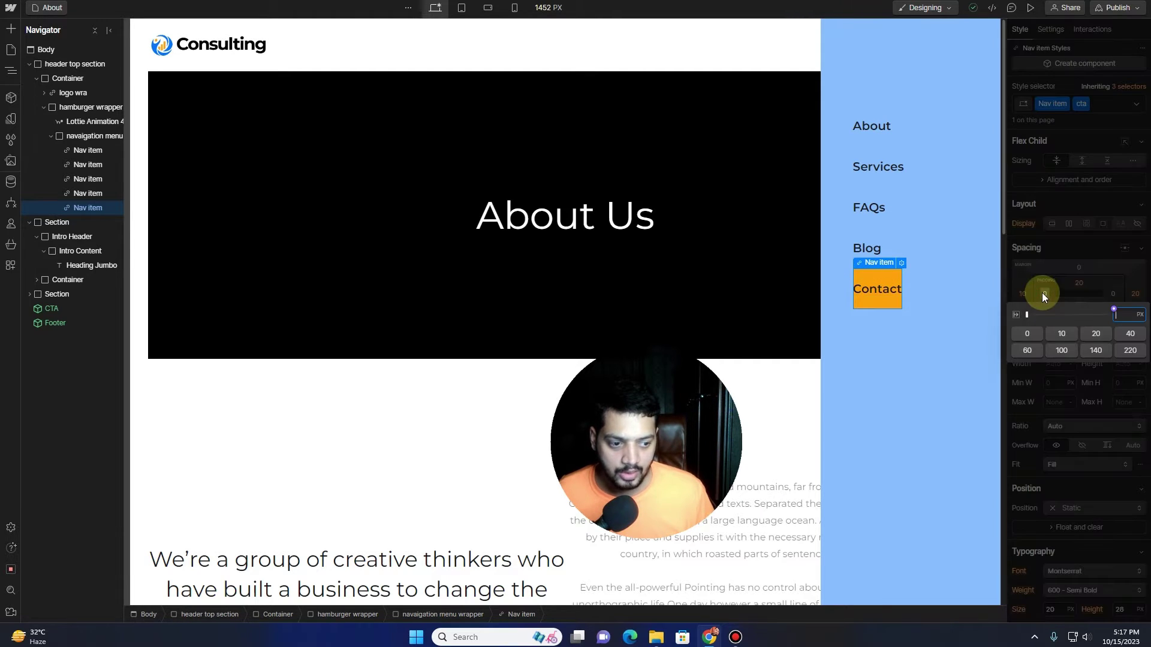
pyautogui.click(1130, 334)
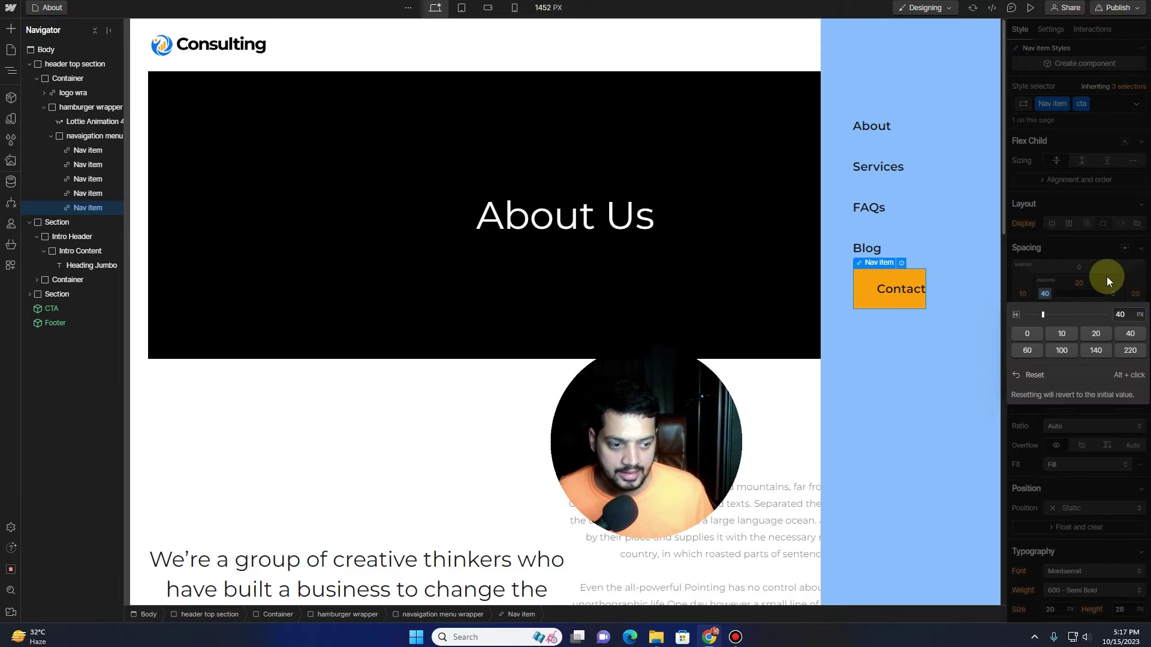
pyautogui.click(1113, 293)
pyautogui.click(1130, 333)
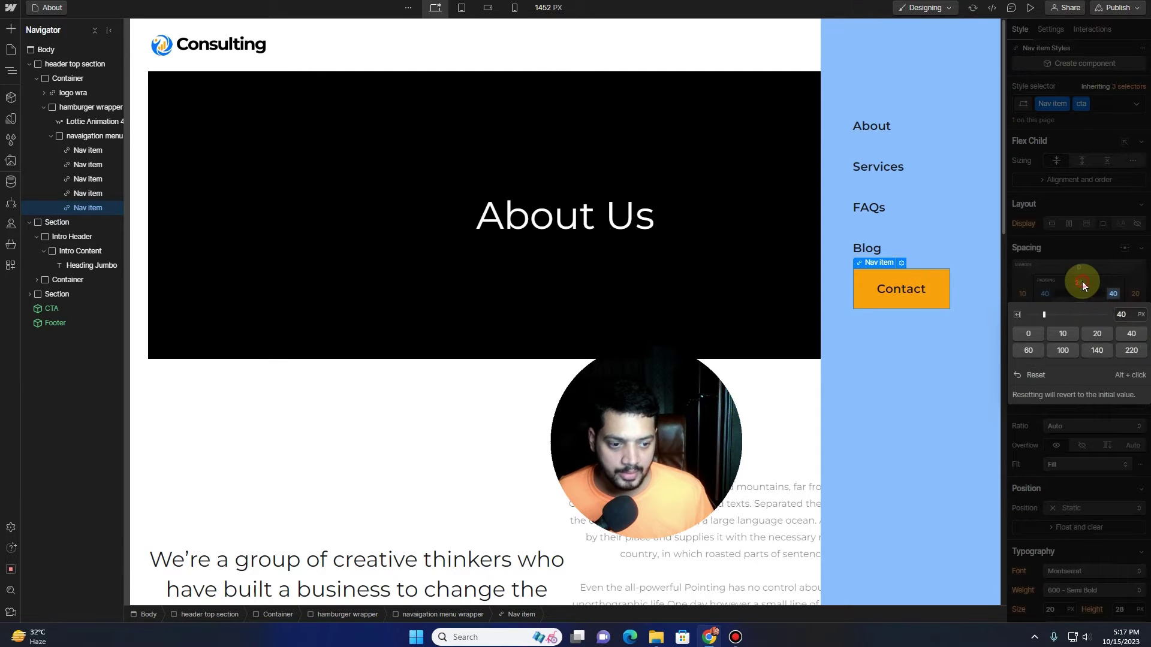
# Try 15 px of top and bottom padding on the Contact item.
pyautogui.click(1081, 283)
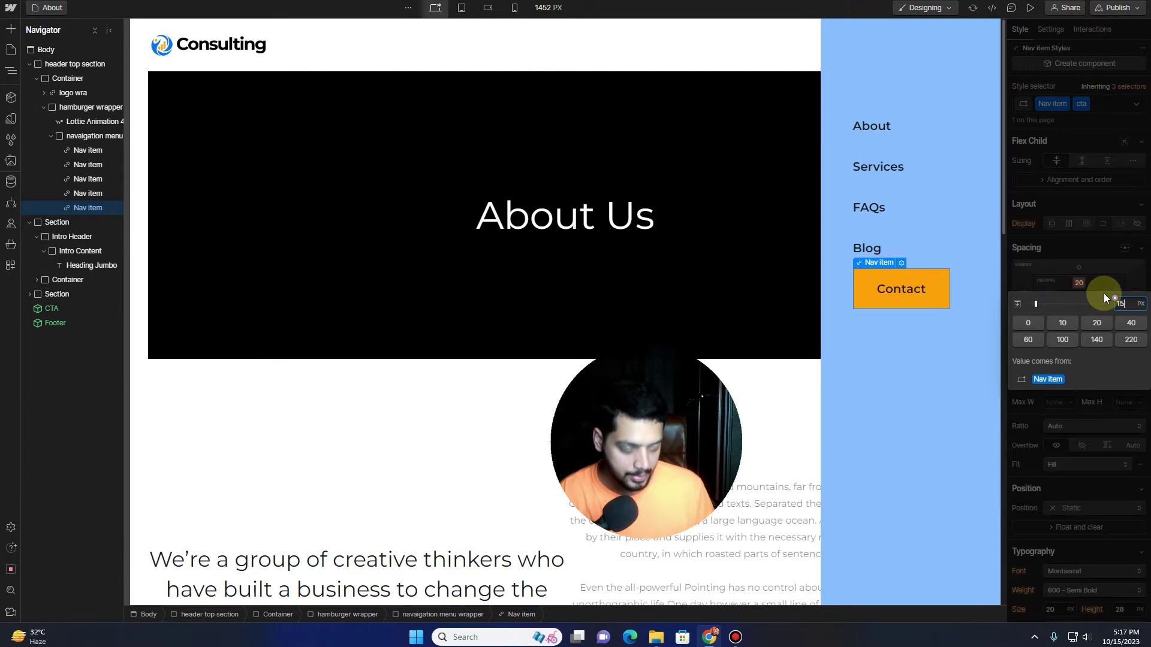
pyautogui.write('15')
pyautogui.press('Return')
pyautogui.click(1080, 305)
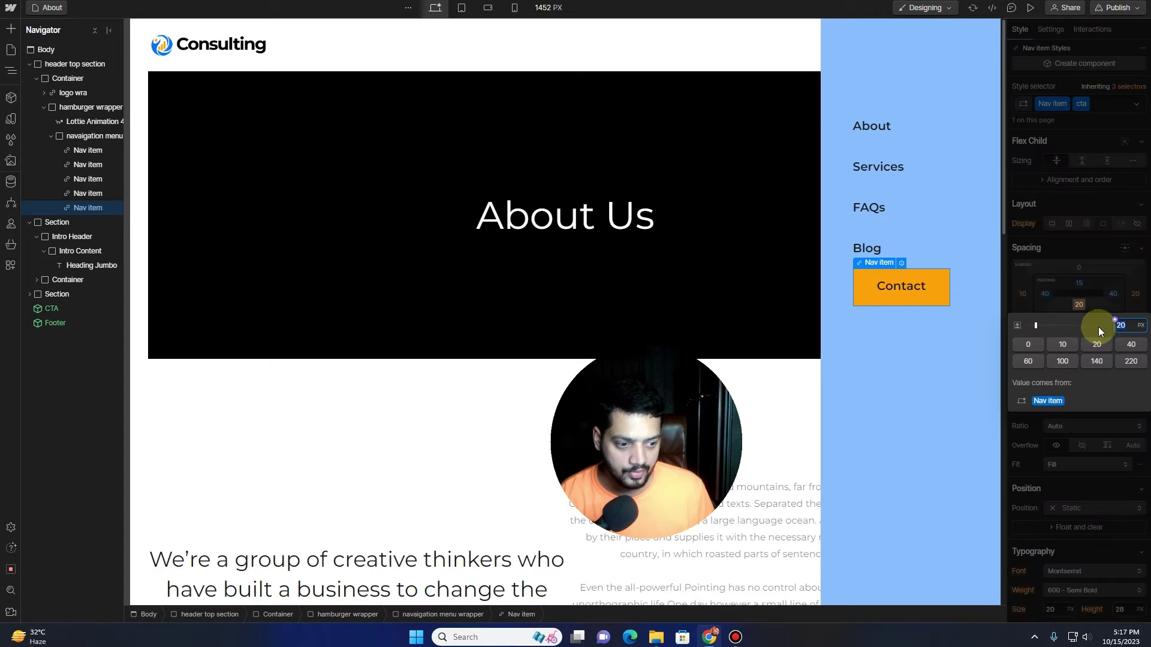
pyautogui.write('15')
pyautogui.press('Return')
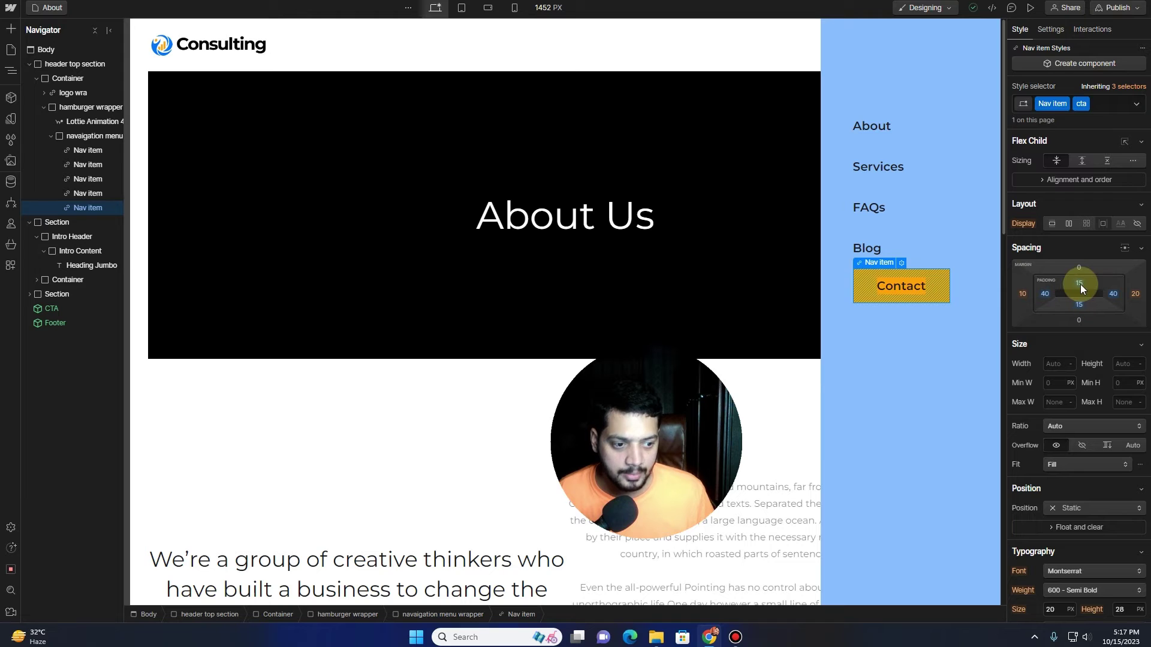
# Set the Contact item's top and bottom padding to 10 px.
pyautogui.click(1080, 285)
pyautogui.write('10')
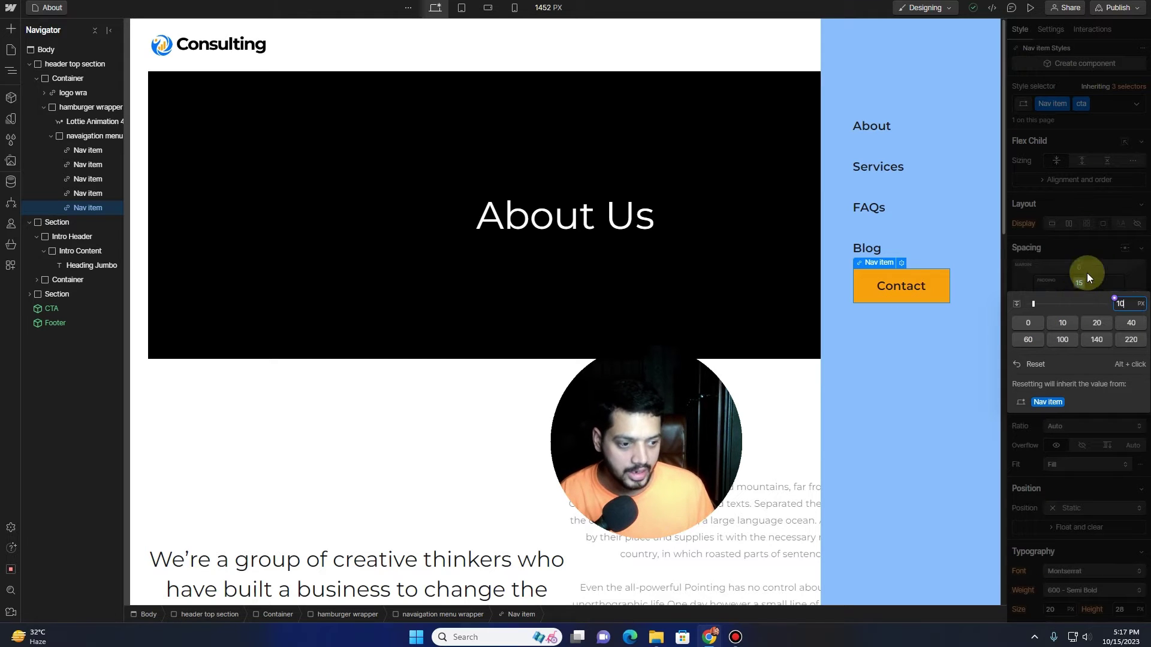
pyautogui.press('Return')
pyautogui.click(1083, 303)
pyautogui.write('10')
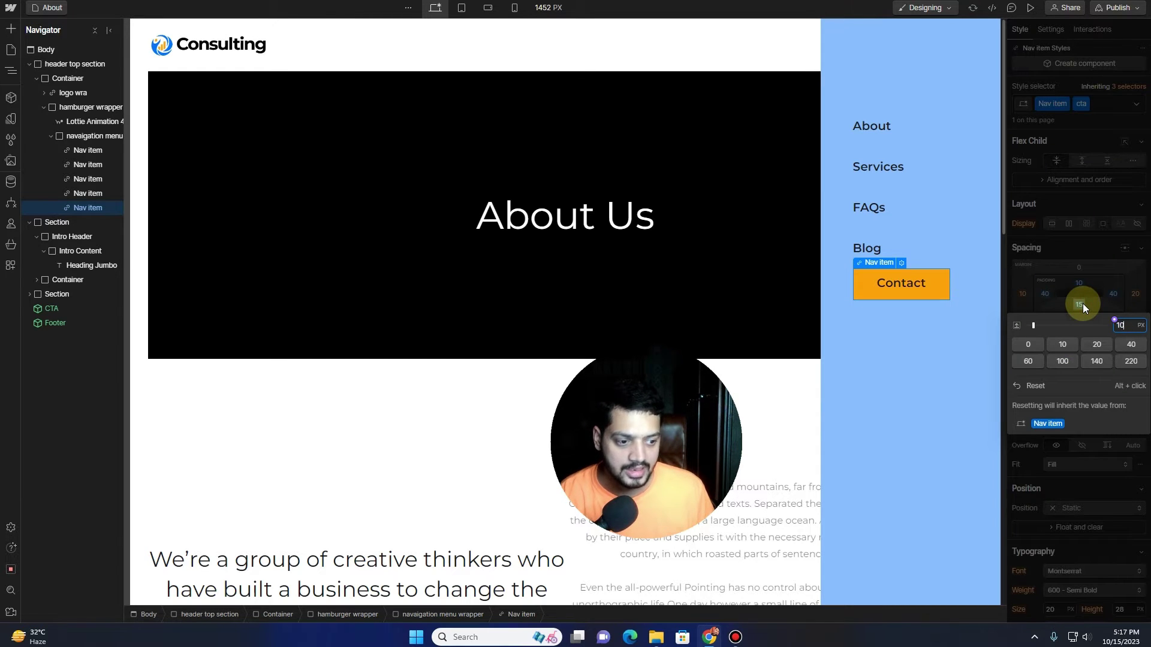
pyautogui.press('Return')
# Set the Contact item's left and right padding to 30 px.
pyautogui.click(1043, 294)
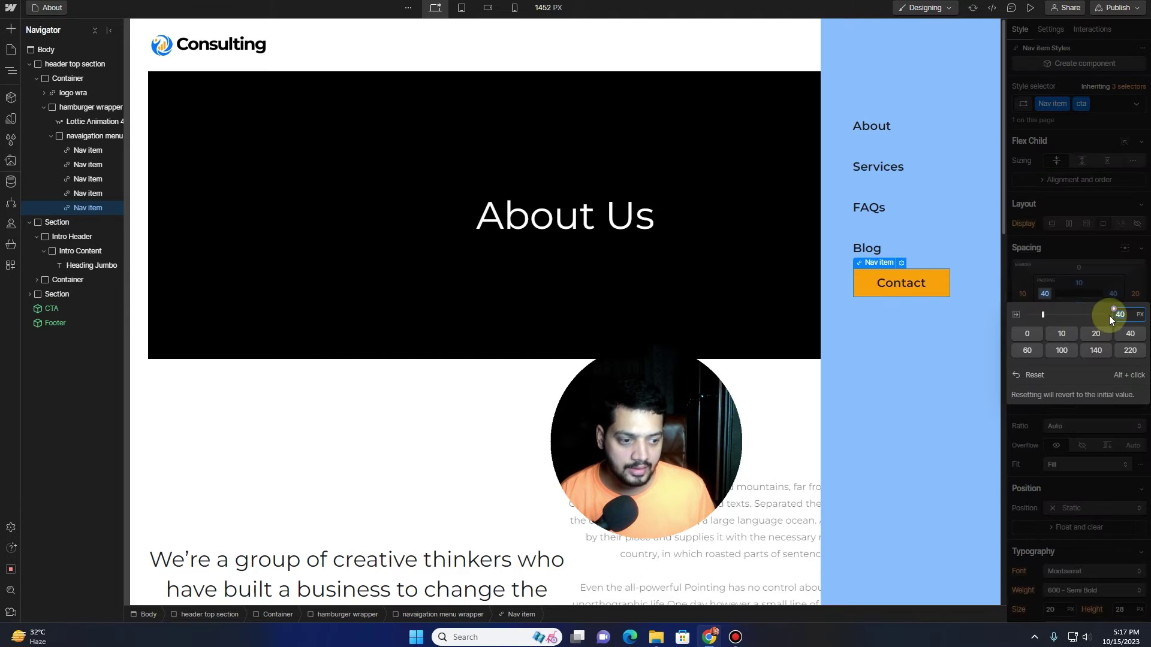
pyautogui.write('30')
pyautogui.press('Return')
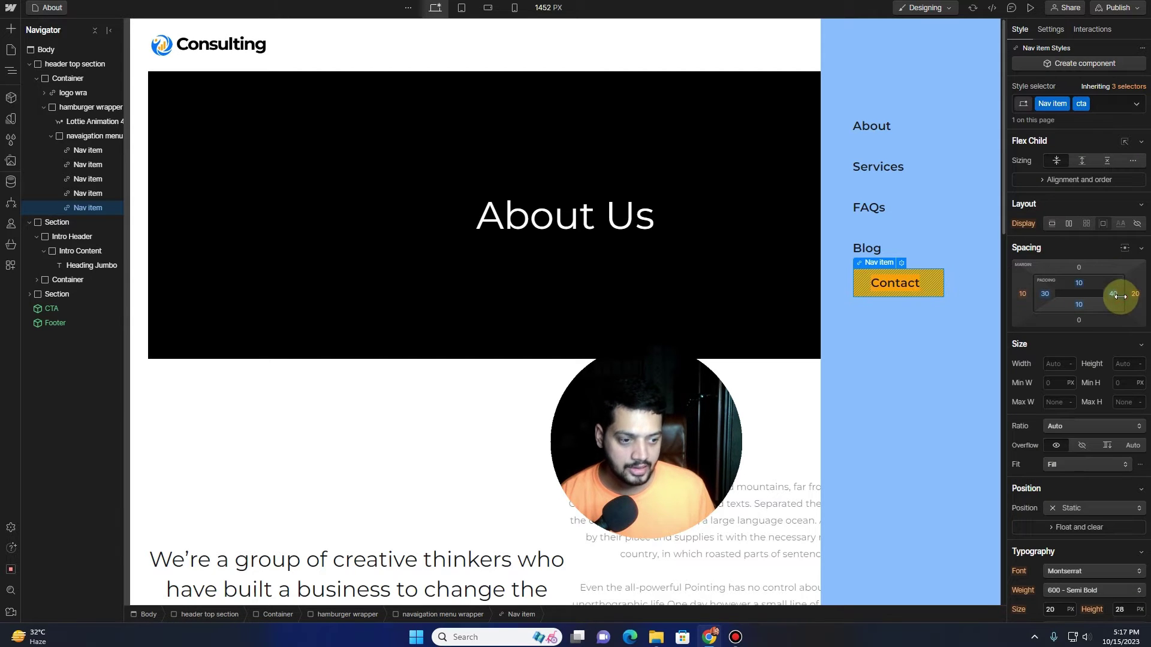
pyautogui.click(1113, 294)
pyautogui.write('30')
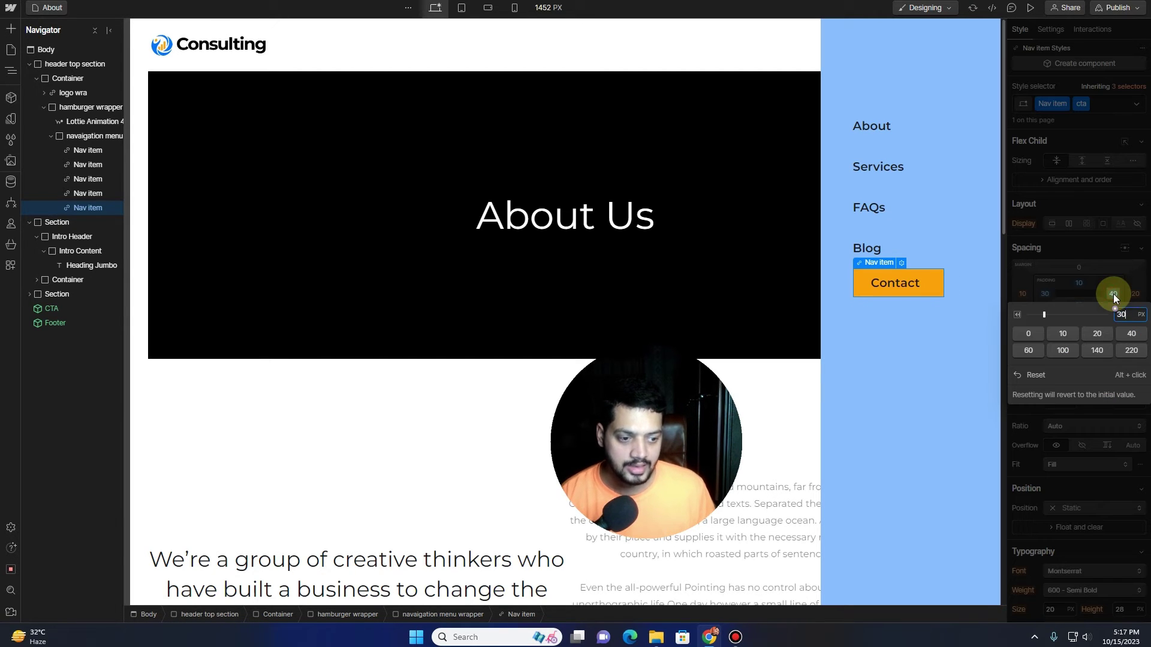
pyautogui.press('Return')
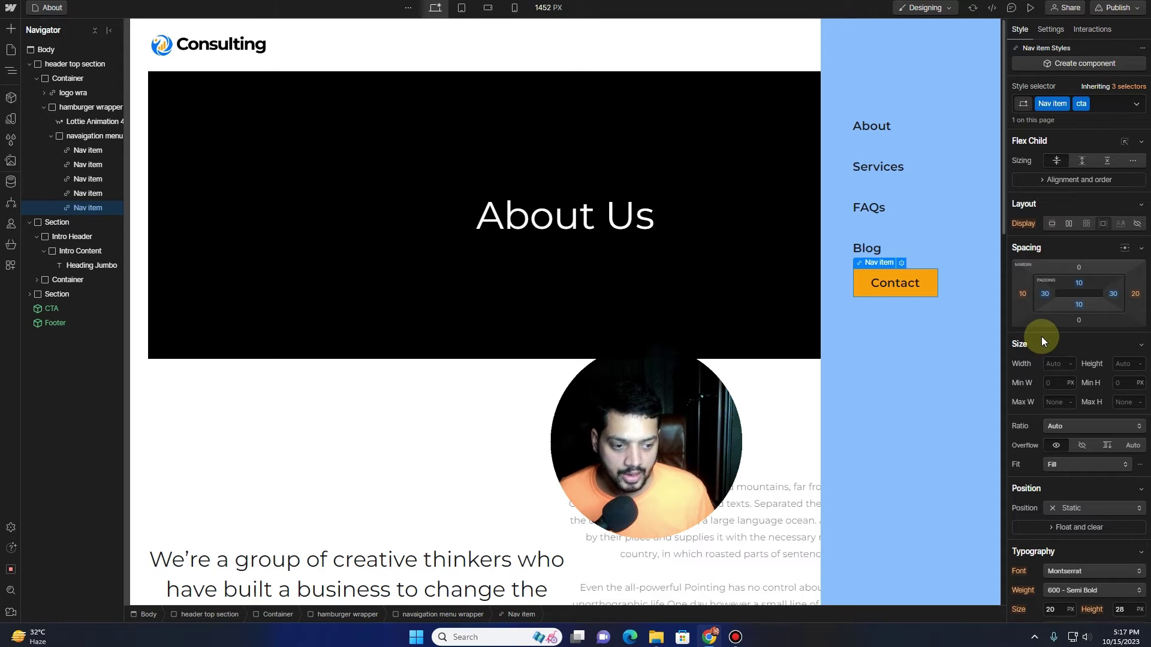
# Round the Contact item into a pill shape with a border radius of 360 px.
pyautogui.scroll(-5, 1042, 337)
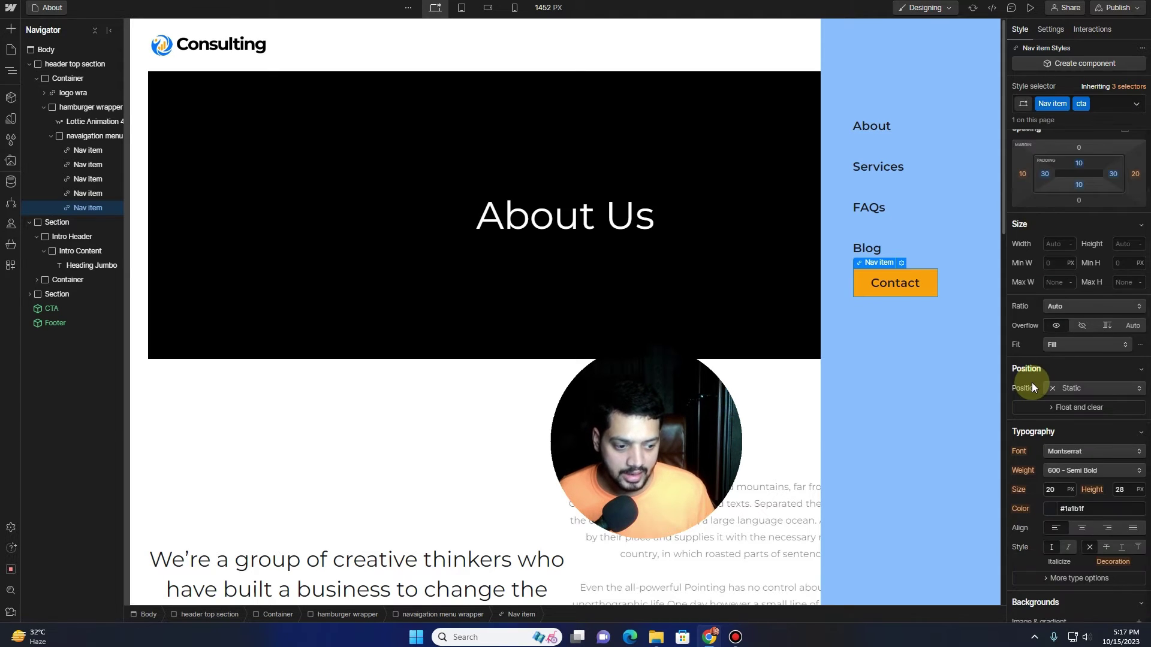
pyautogui.scroll(-3, 1032, 382)
pyautogui.scroll(-2, 1032, 382)
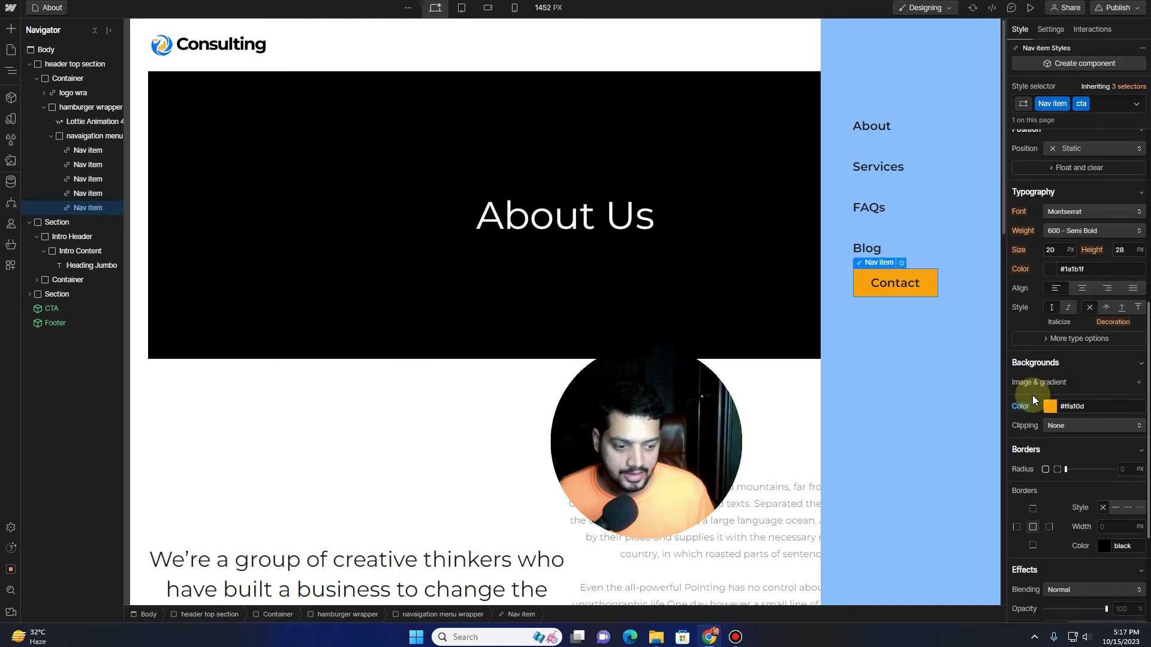
pyautogui.scroll(-3, 1034, 452)
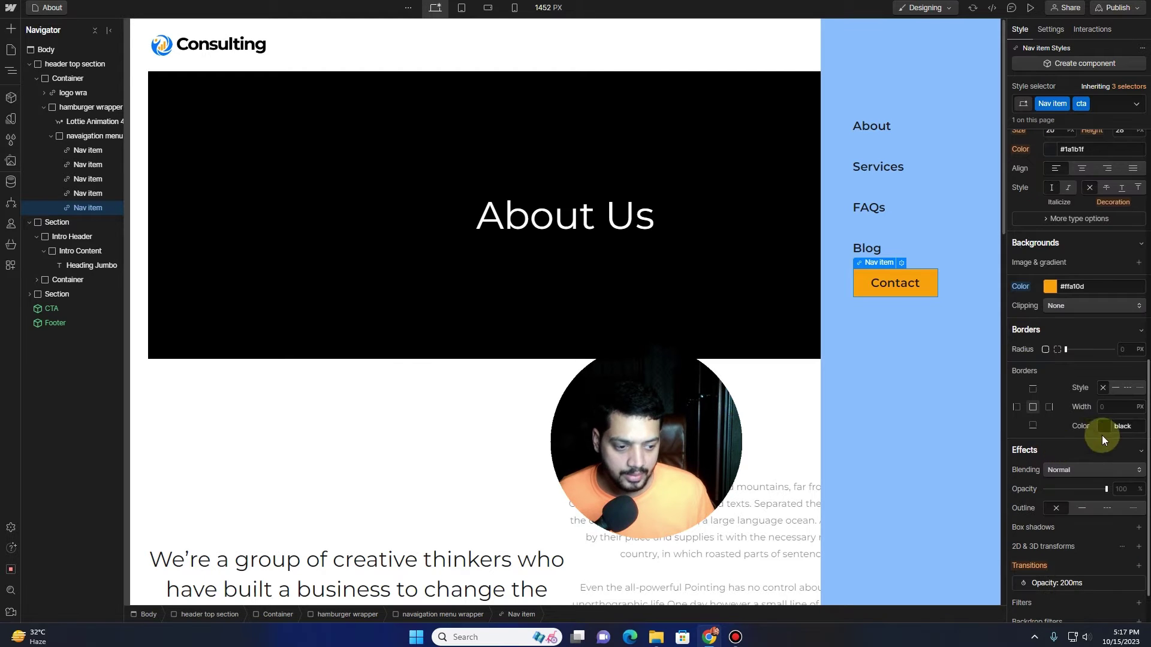
pyautogui.click(1131, 350)
pyautogui.write('360')
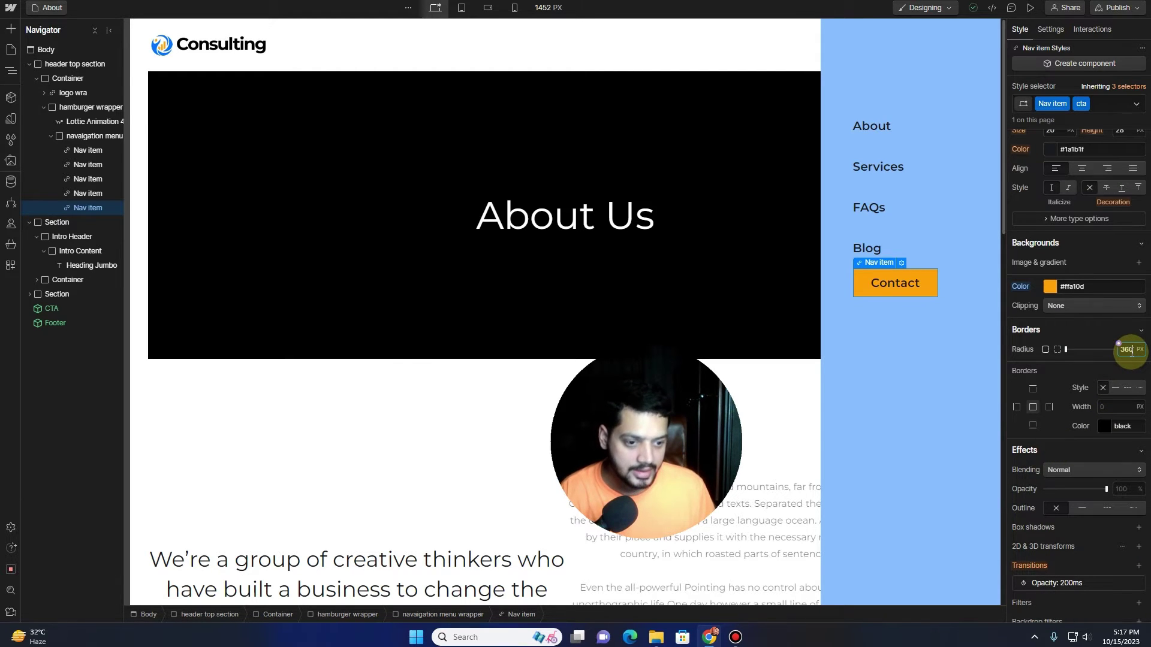
pyautogui.press('Return')
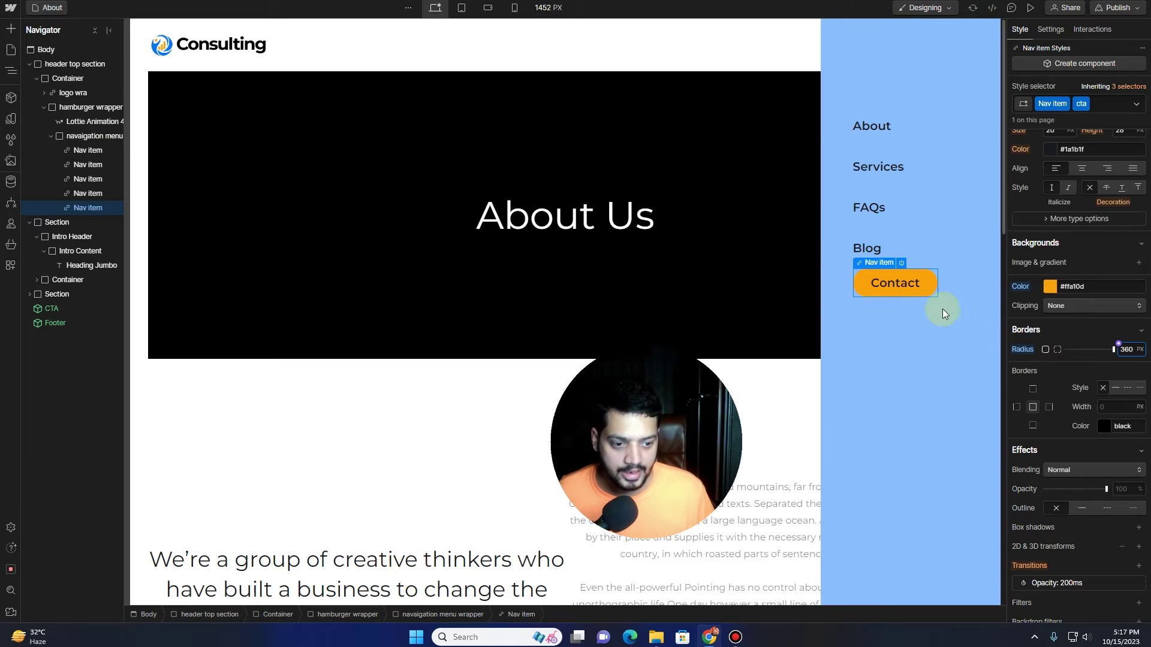
# Set the Contact item's text color to white.
pyautogui.scroll(2, 1063, 353)
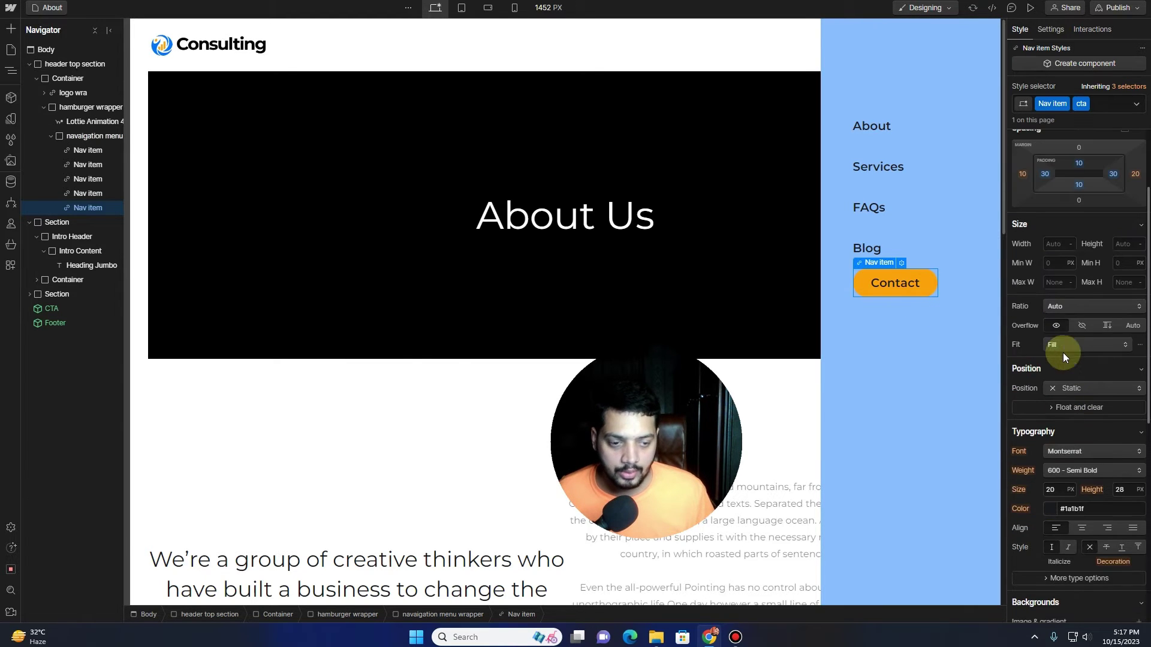
pyautogui.scroll(2, 1062, 368)
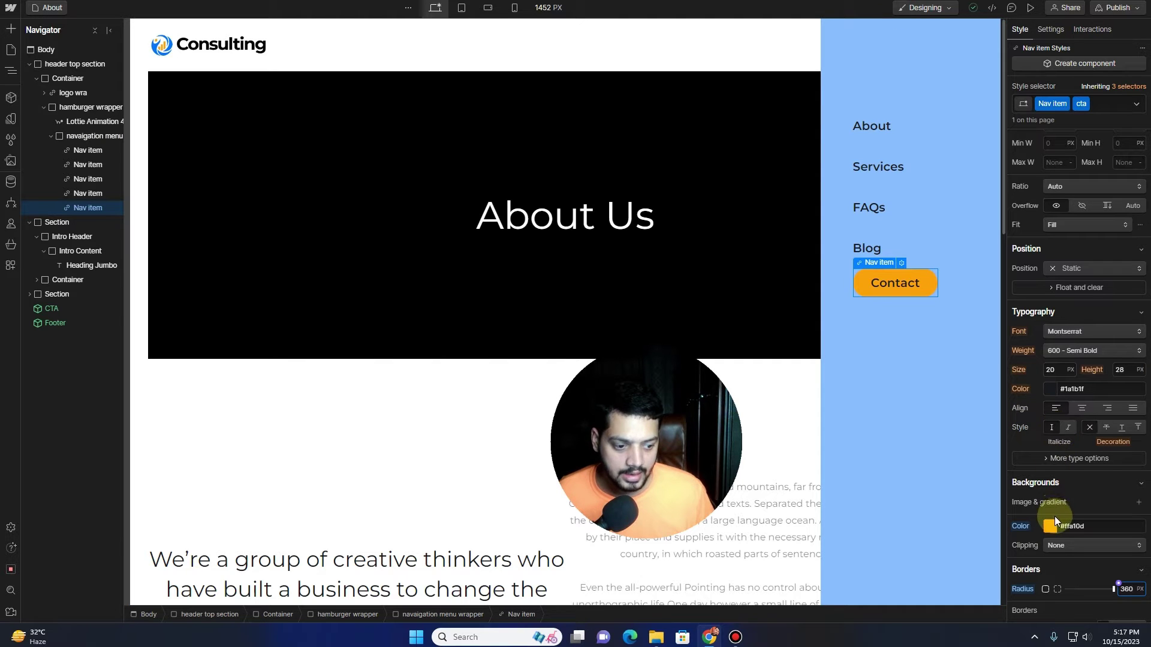
pyautogui.click(1050, 390)
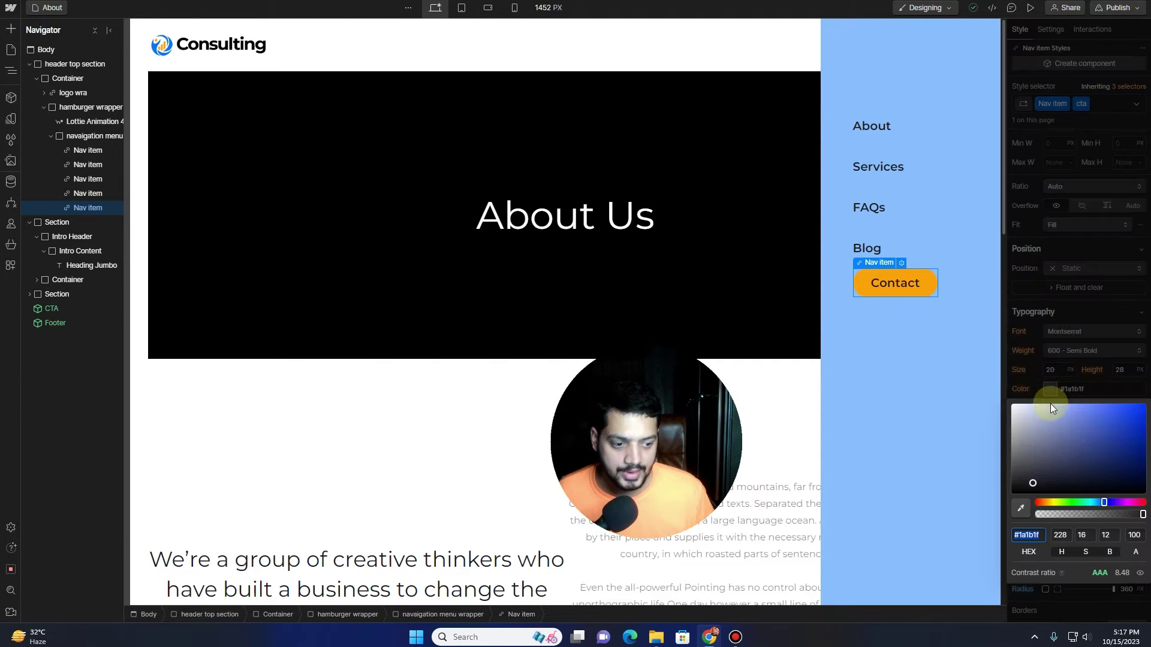
pyautogui.moveTo(1051, 404); pyautogui.dragTo(1014, 390)
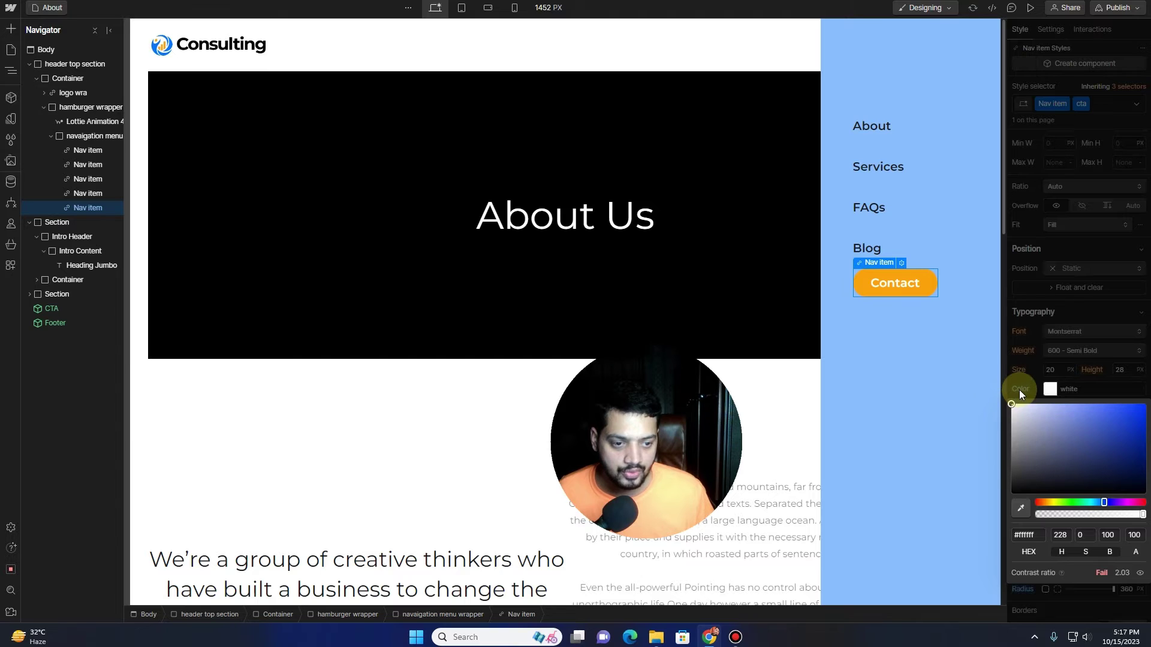
# Give the Contact item's Hover state a blue #0876f8 background sampled from the Consulting logo.
pyautogui.click(1127, 103)
pyautogui.click(1128, 103)
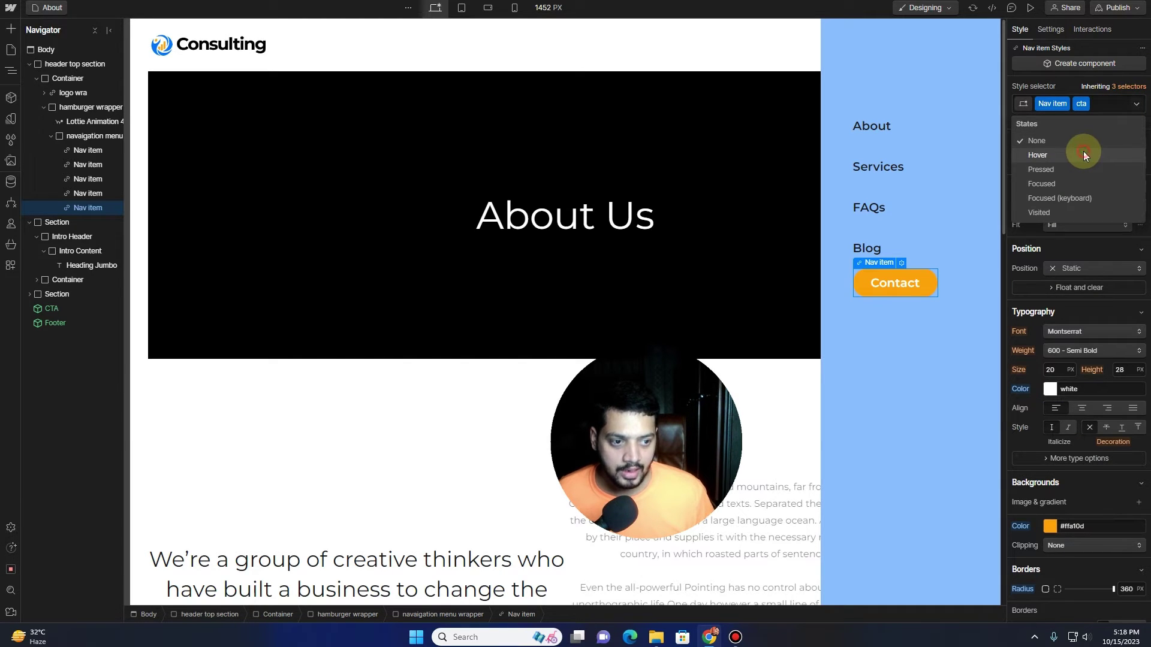
pyautogui.click(1084, 155)
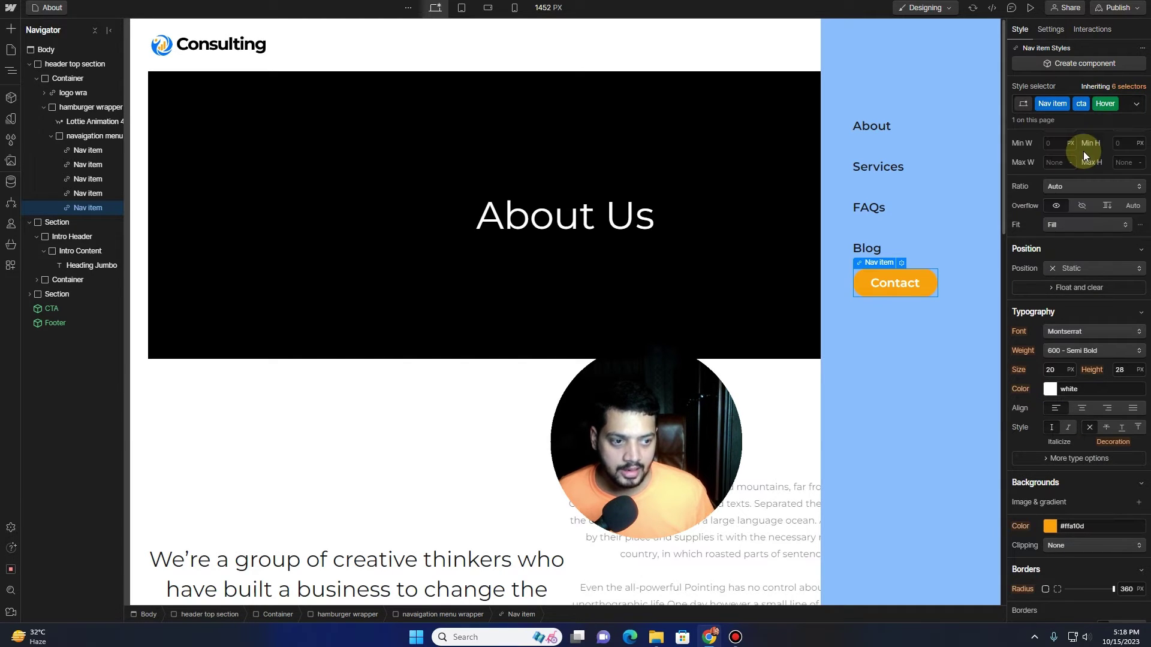
pyautogui.click(1051, 529)
pyautogui.click(1030, 548)
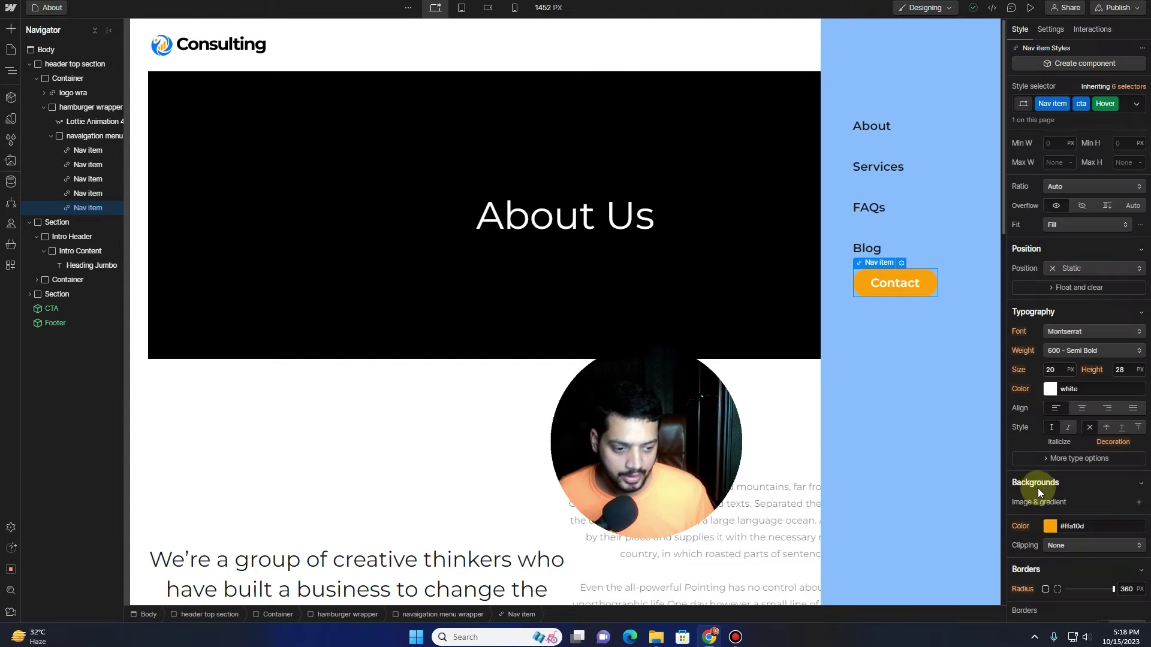
pyautogui.click(1052, 526)
pyautogui.click(1034, 490)
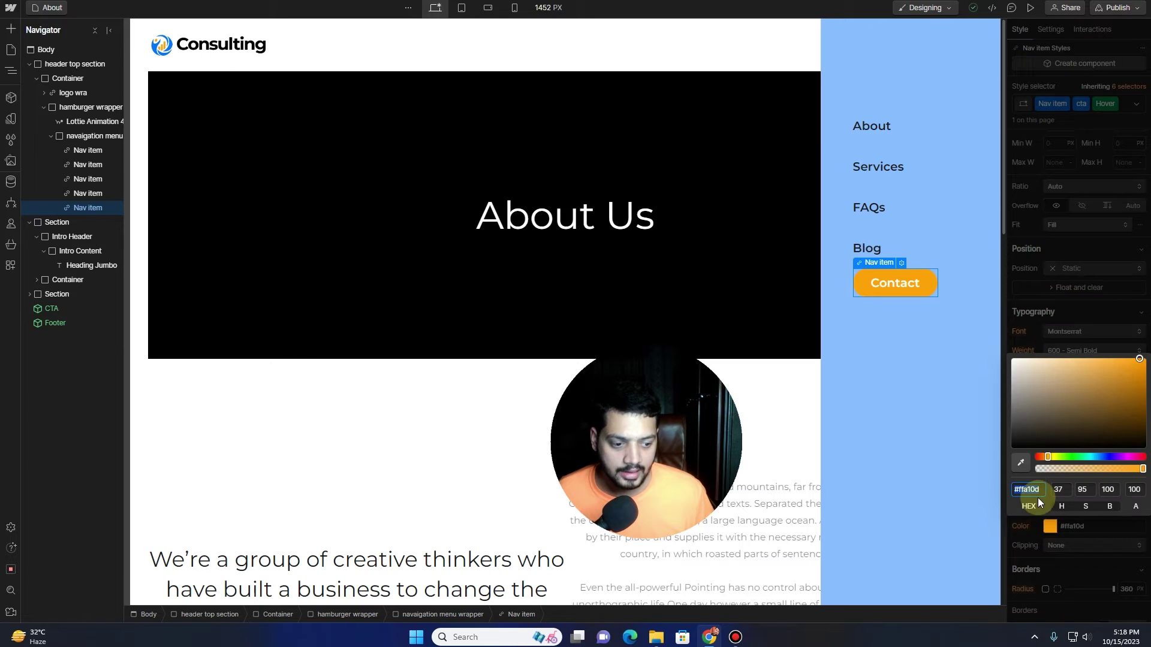
pyautogui.click(1023, 465)
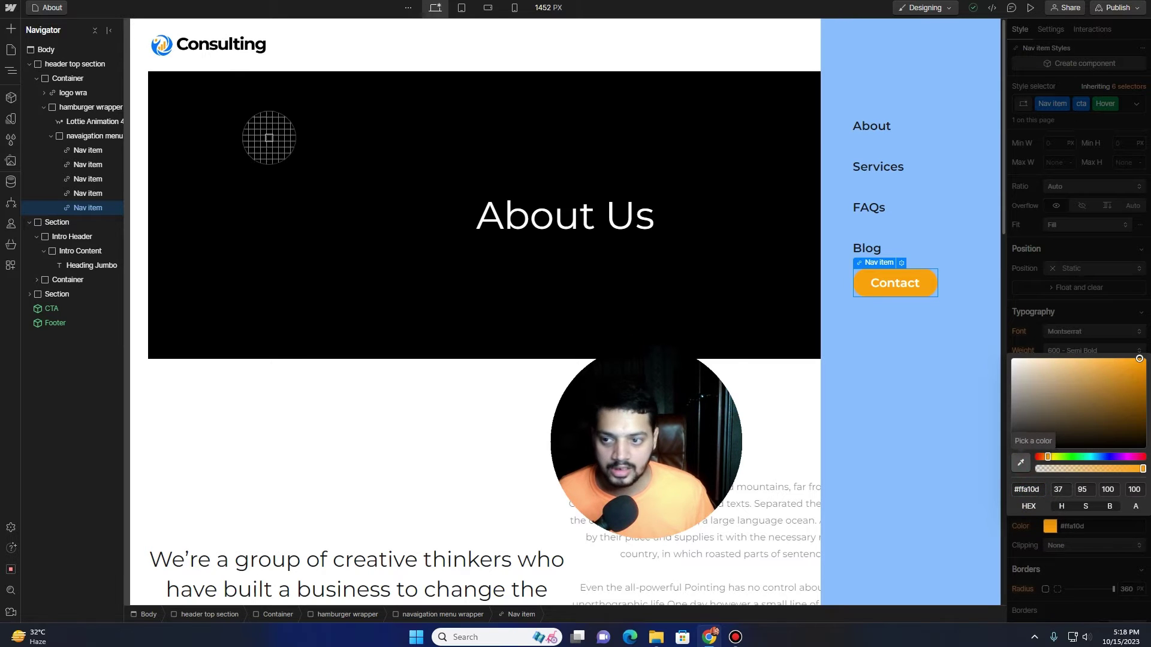
pyautogui.click(165, 48)
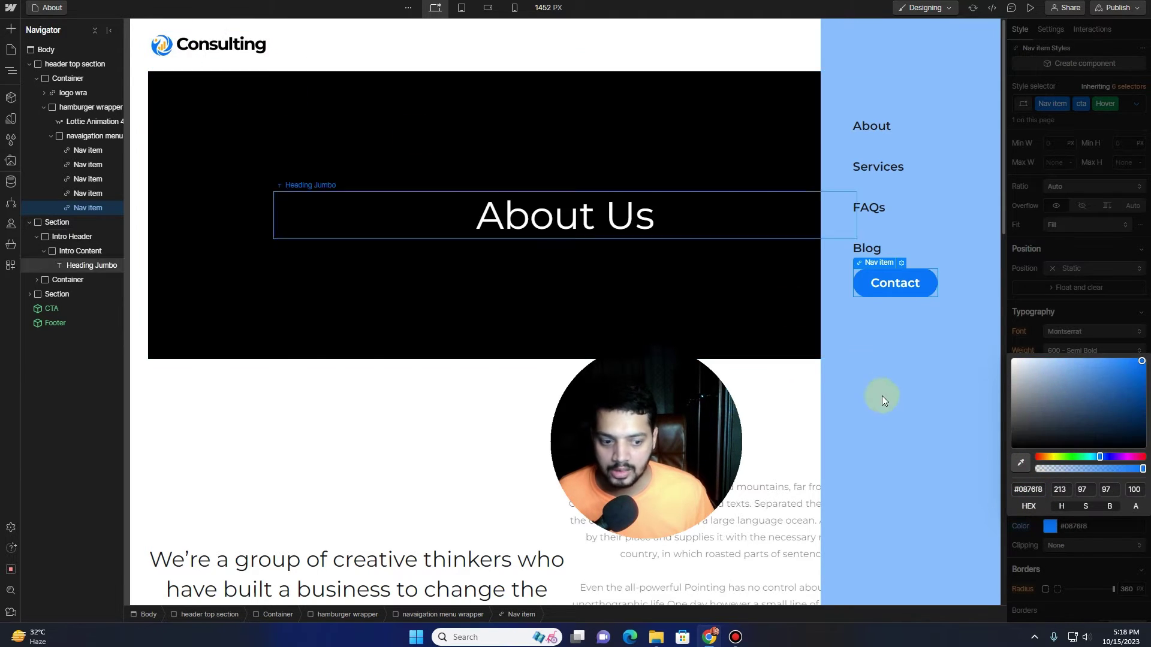
pyautogui.click(1117, 276)
# Check the Contact item's Pressed state and return its styling to the None state.
pyautogui.click(1138, 104)
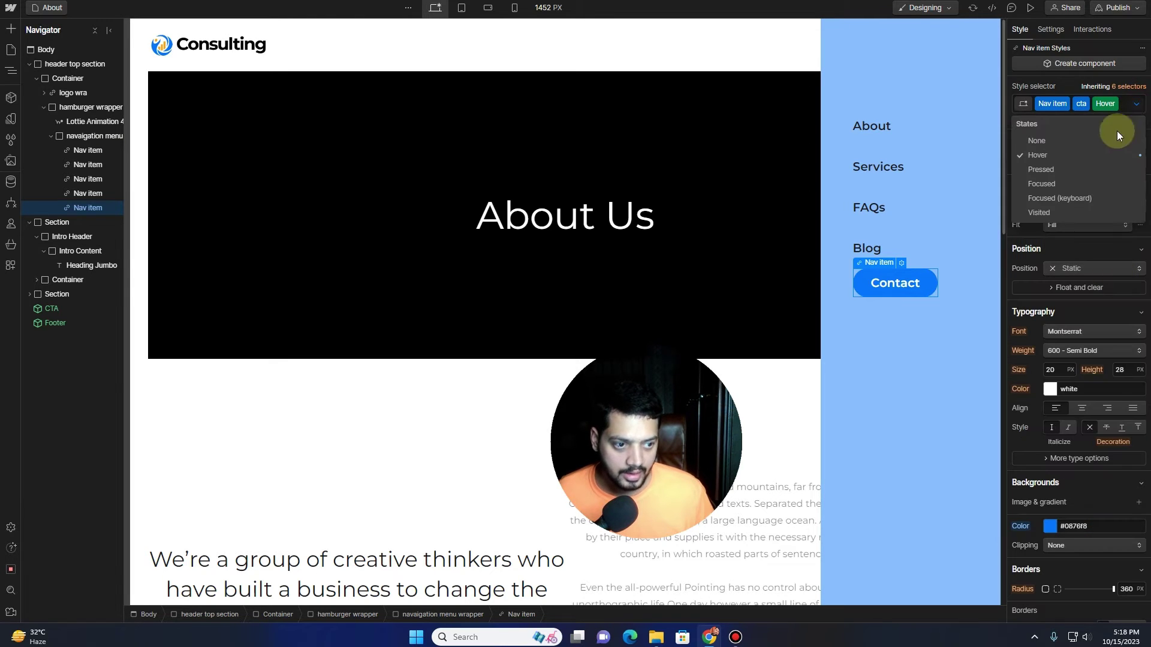
pyautogui.click(1082, 174)
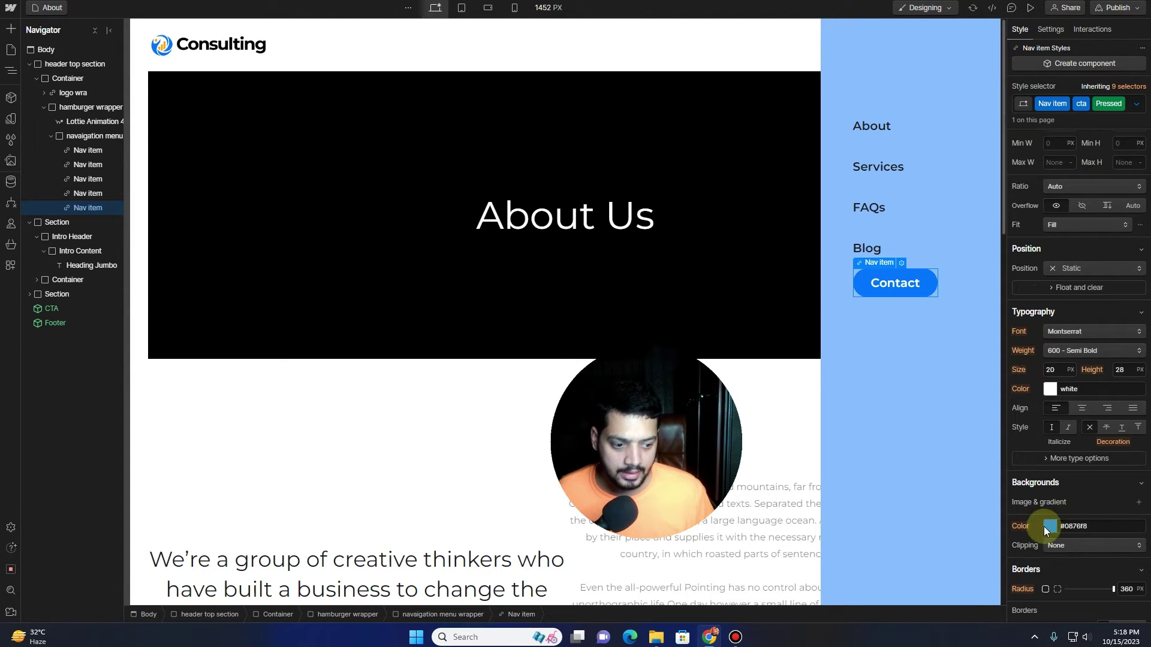
pyautogui.click(1138, 105)
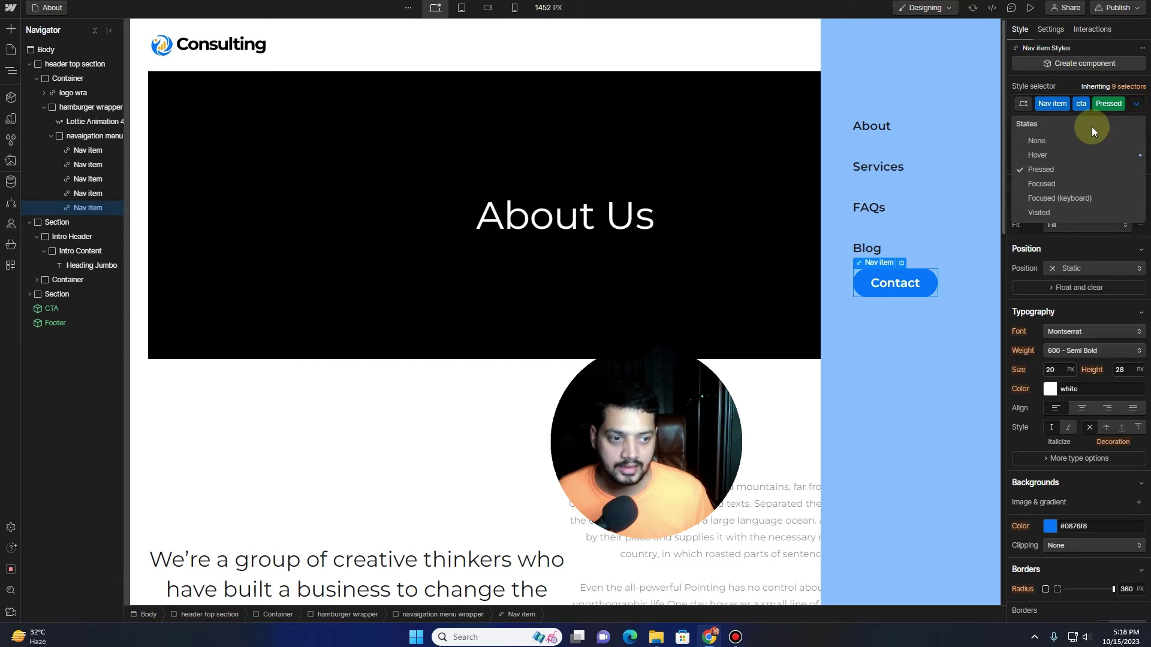
pyautogui.click(1084, 141)
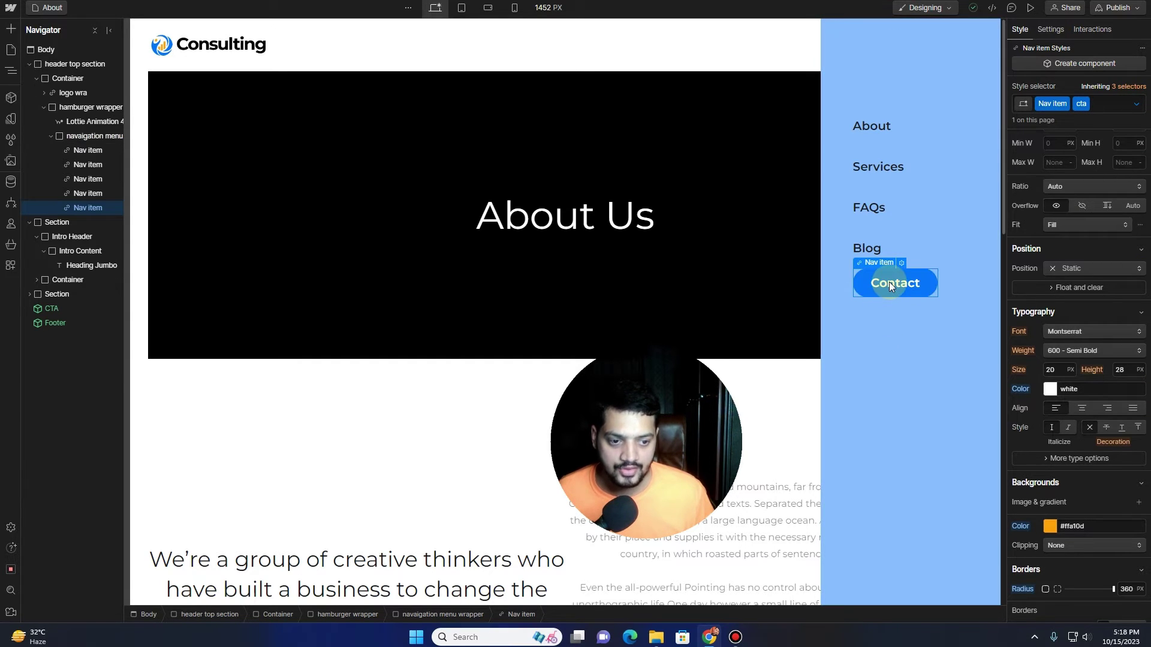
# Center the links horizontally in the navigation menu wrapper.
pyautogui.click(933, 113)
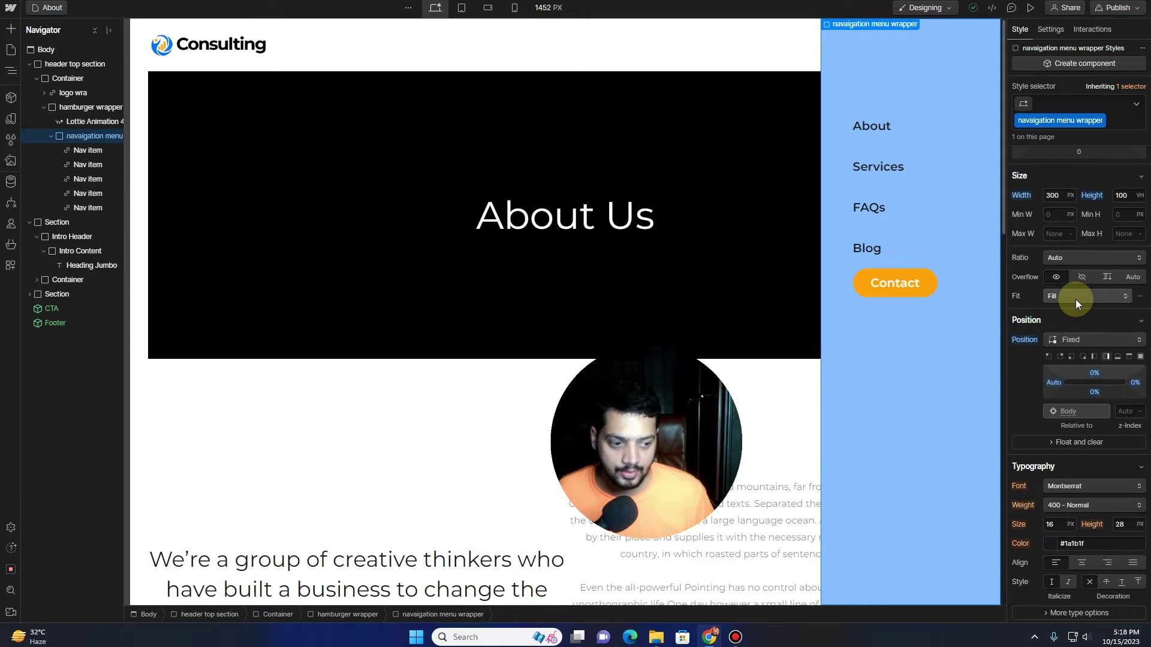
pyautogui.scroll(4, 1056, 269)
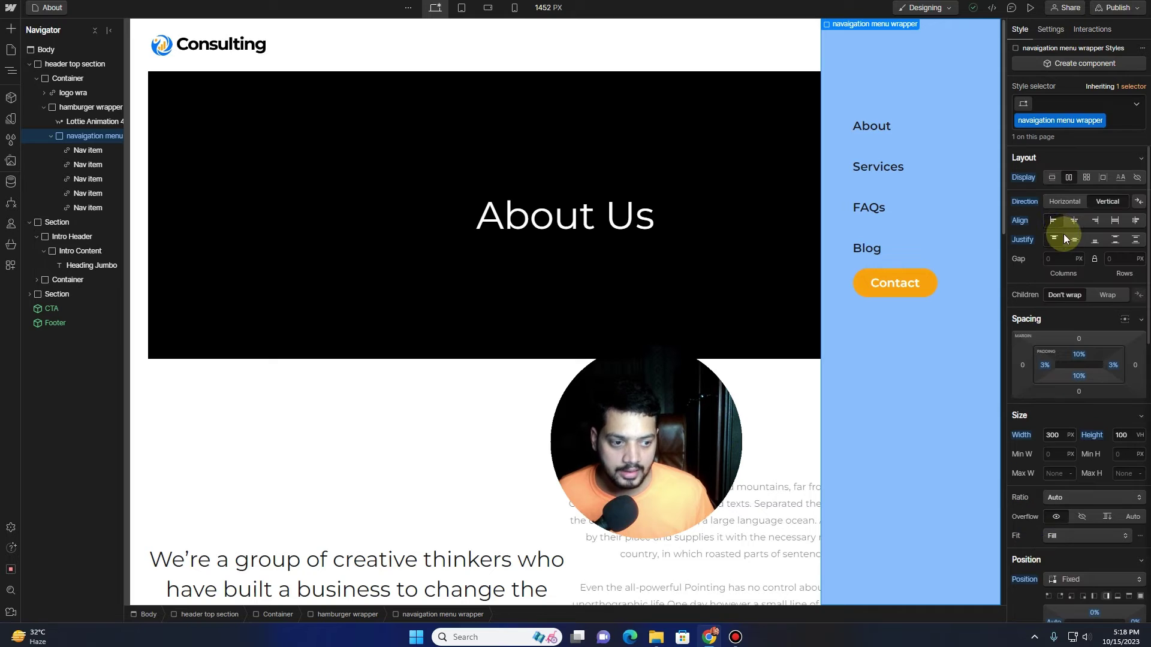
pyautogui.click(1075, 221)
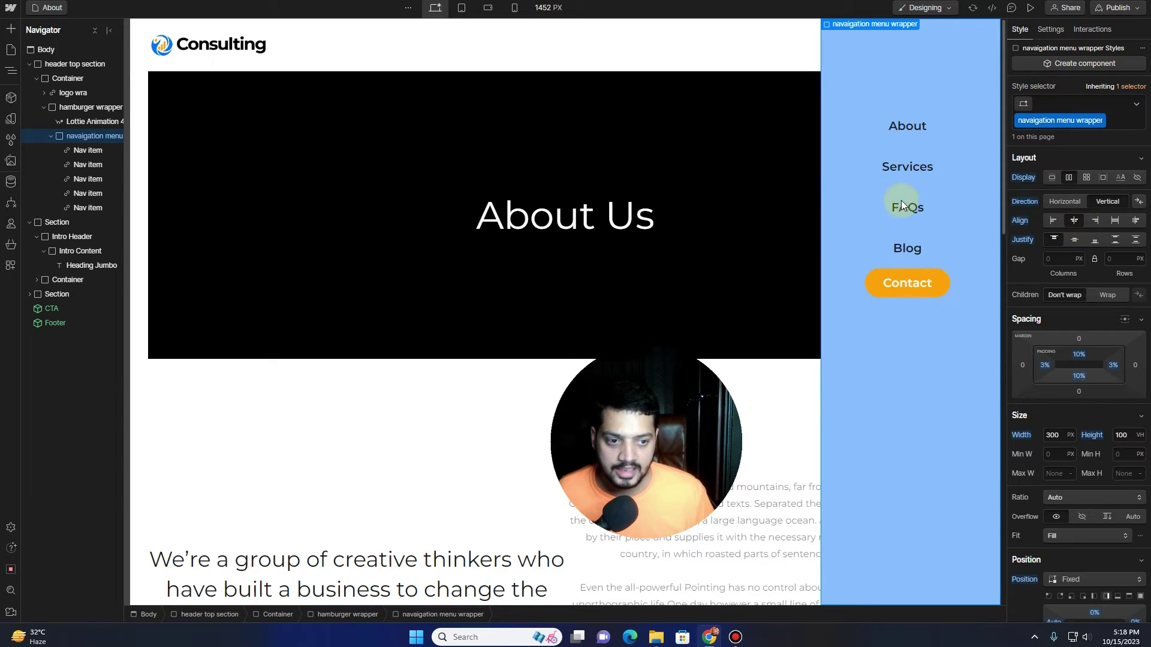
# Bring the hamburger Lottie animation in front of the menu panel with Relative position and a z-index of 9.
pyautogui.click(52, 136)
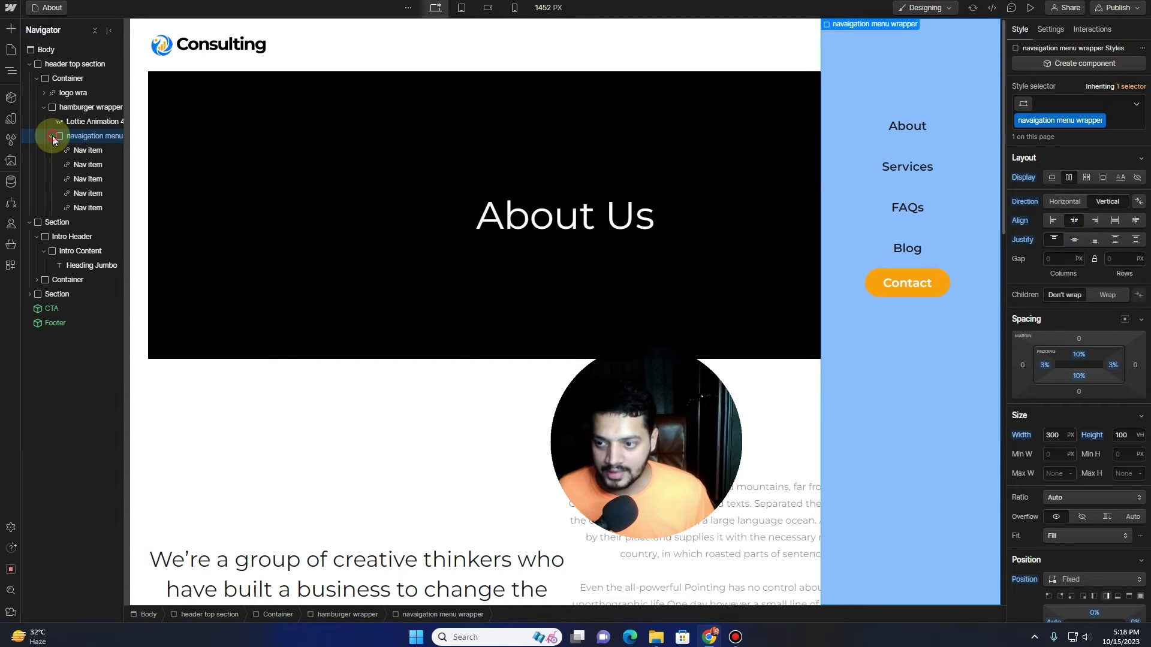
pyautogui.click(91, 121)
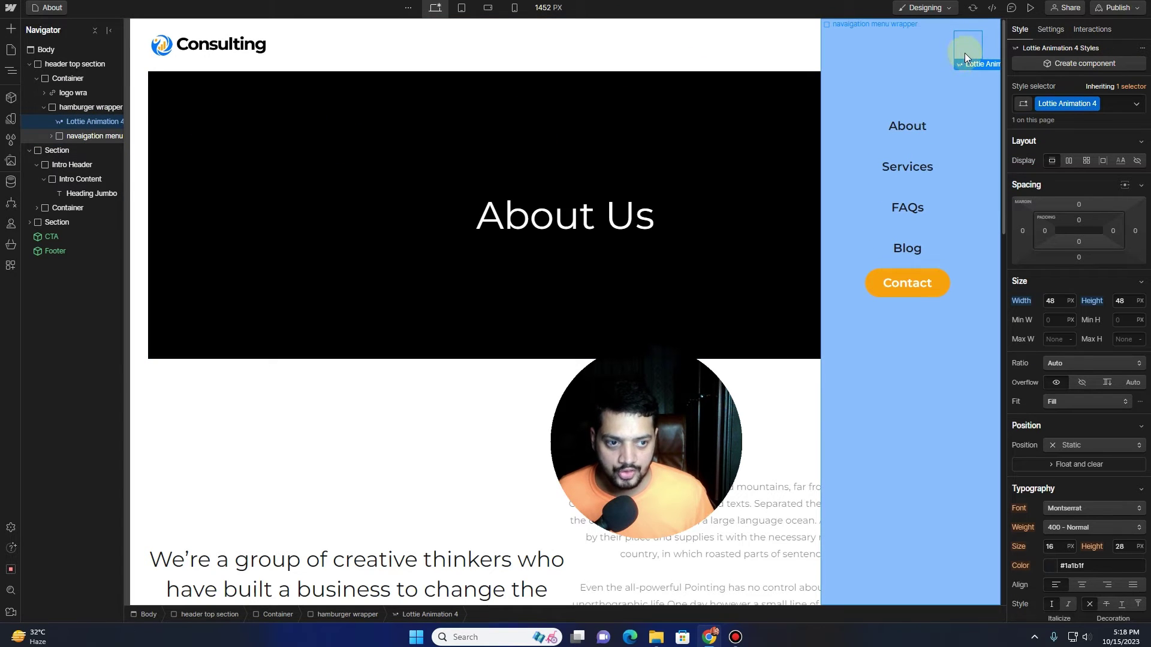
pyautogui.click(93, 121)
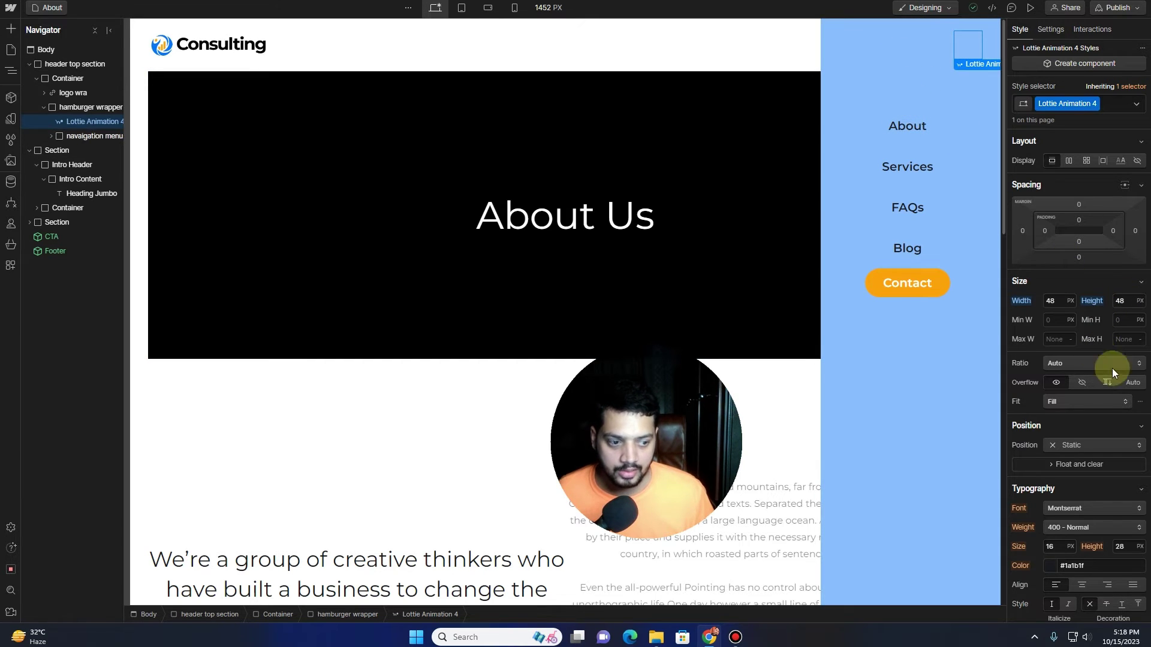
pyautogui.click(1085, 445)
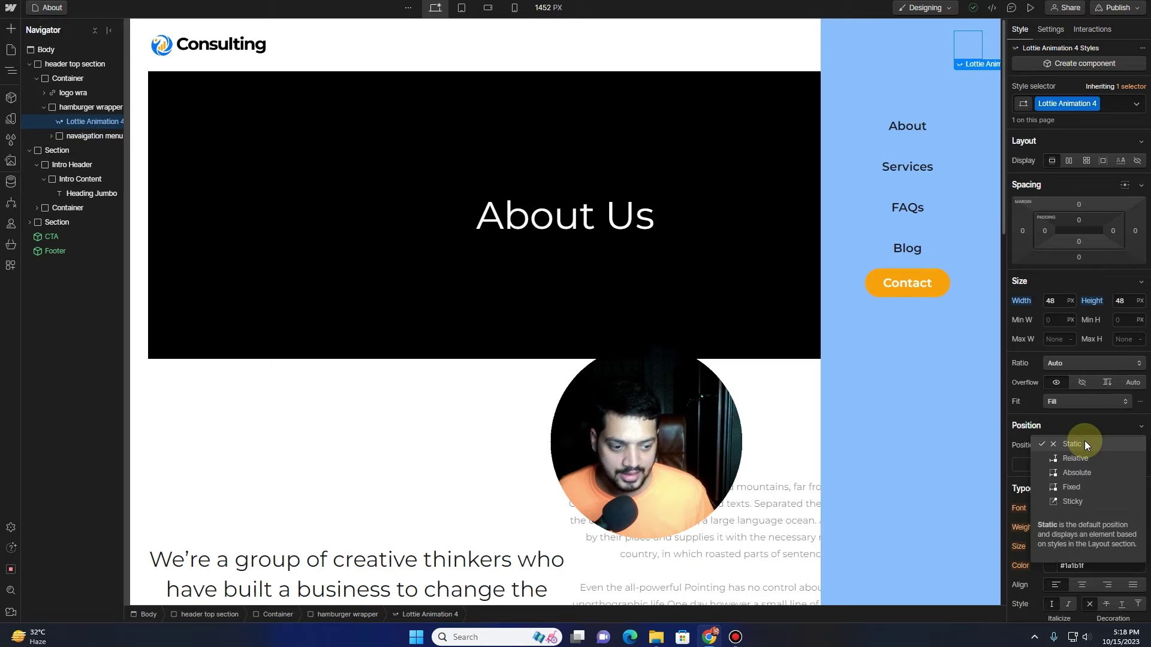
pyautogui.click(1079, 459)
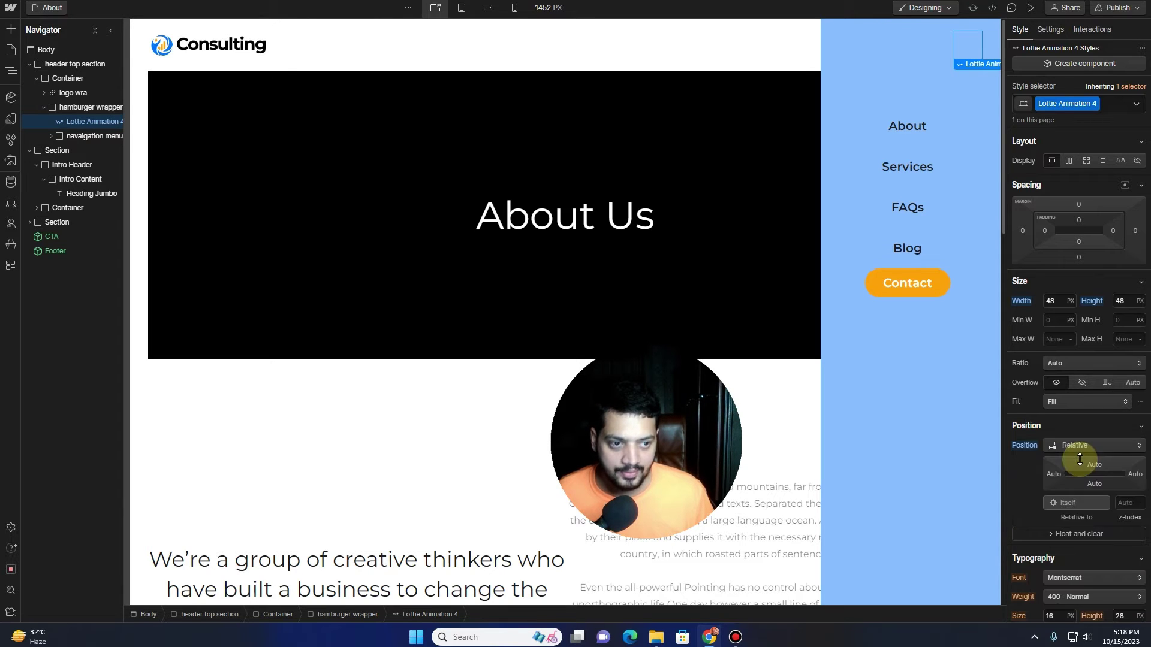
pyautogui.click(1122, 505)
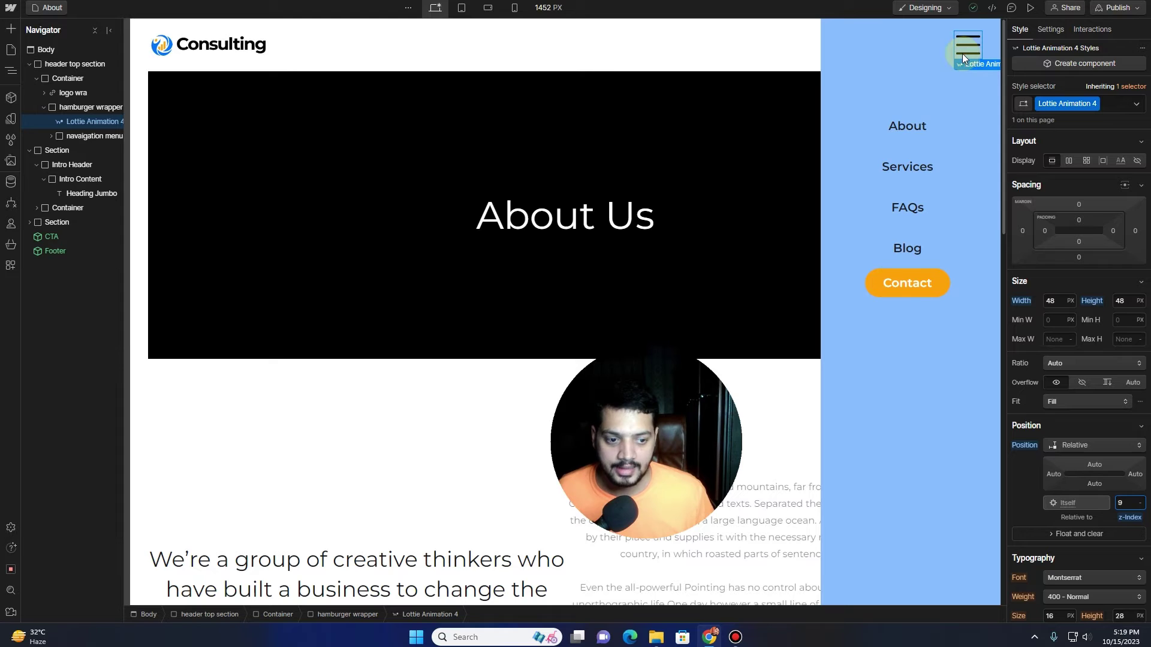
pyautogui.scroll(-1, 889, 416)
pyautogui.scroll(1, 889, 416)
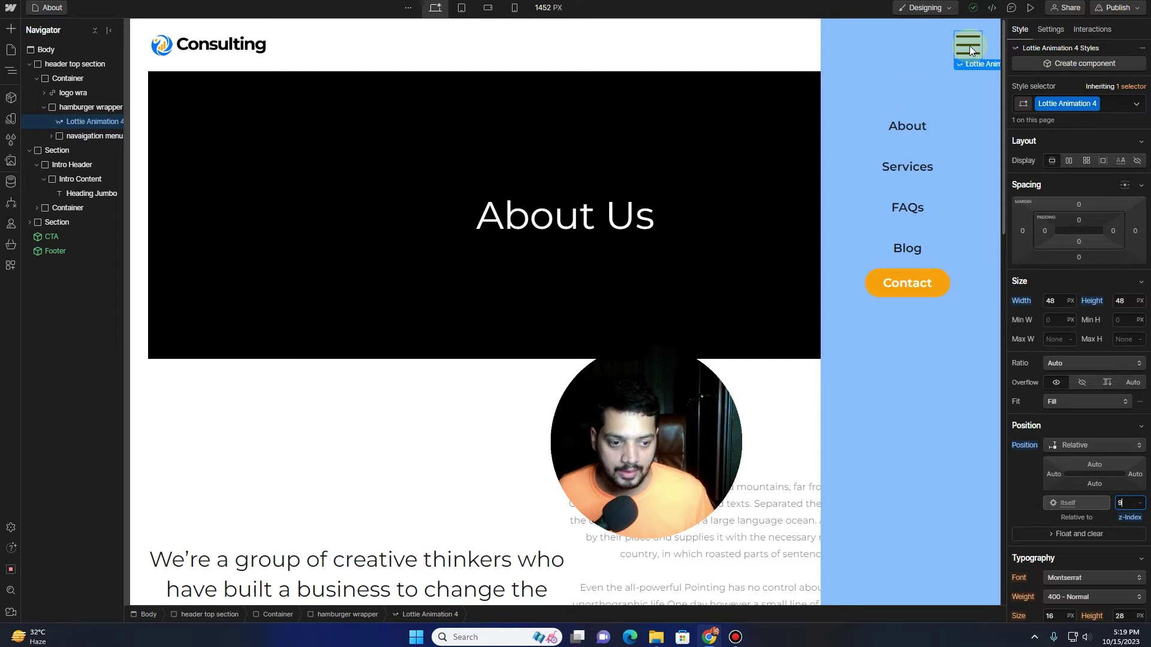
pyautogui.click(919, 331)
pyautogui.click(7, 30)
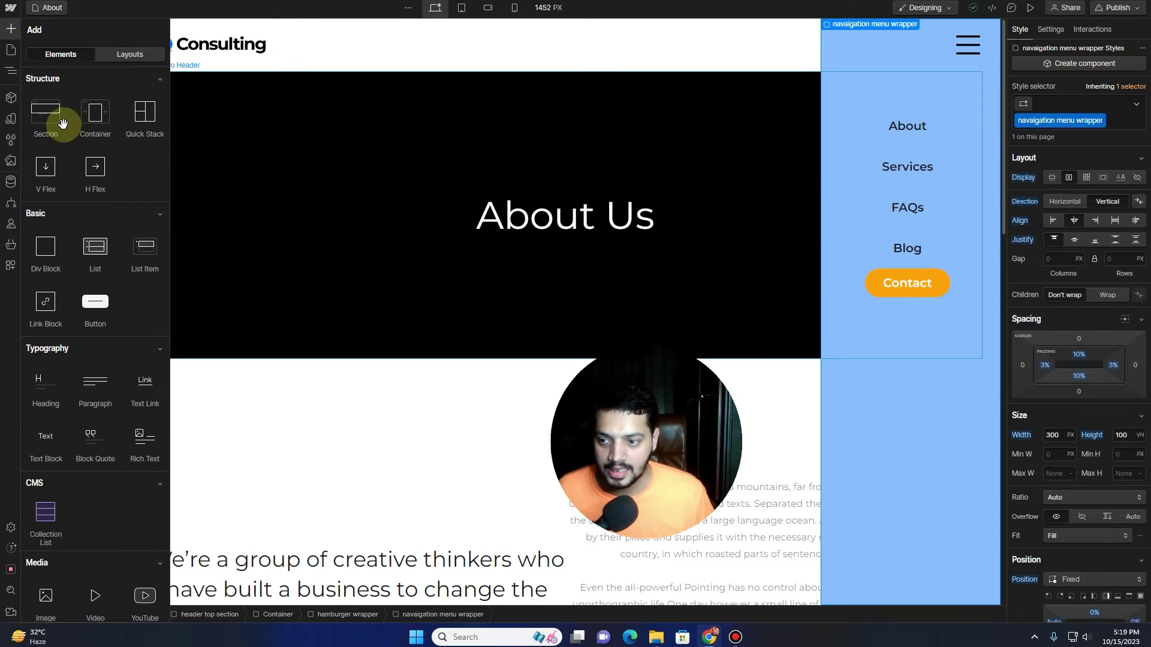
pyautogui.click(10, 28)
pyautogui.scroll(-3, 926, 402)
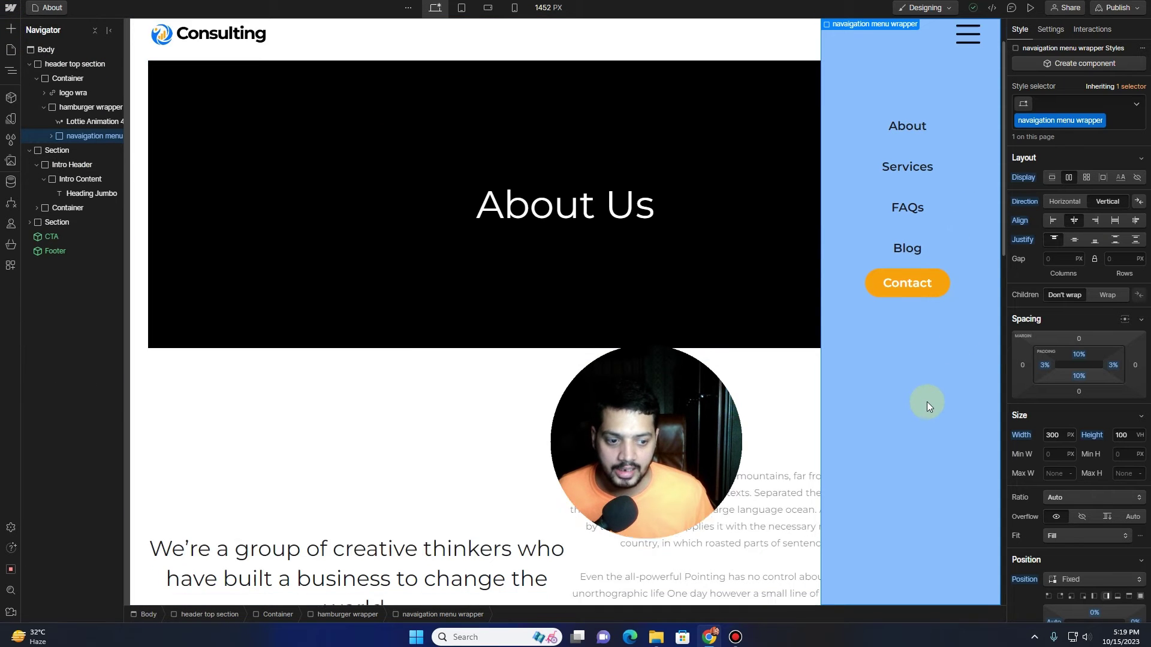
pyautogui.scroll(3, 927, 402)
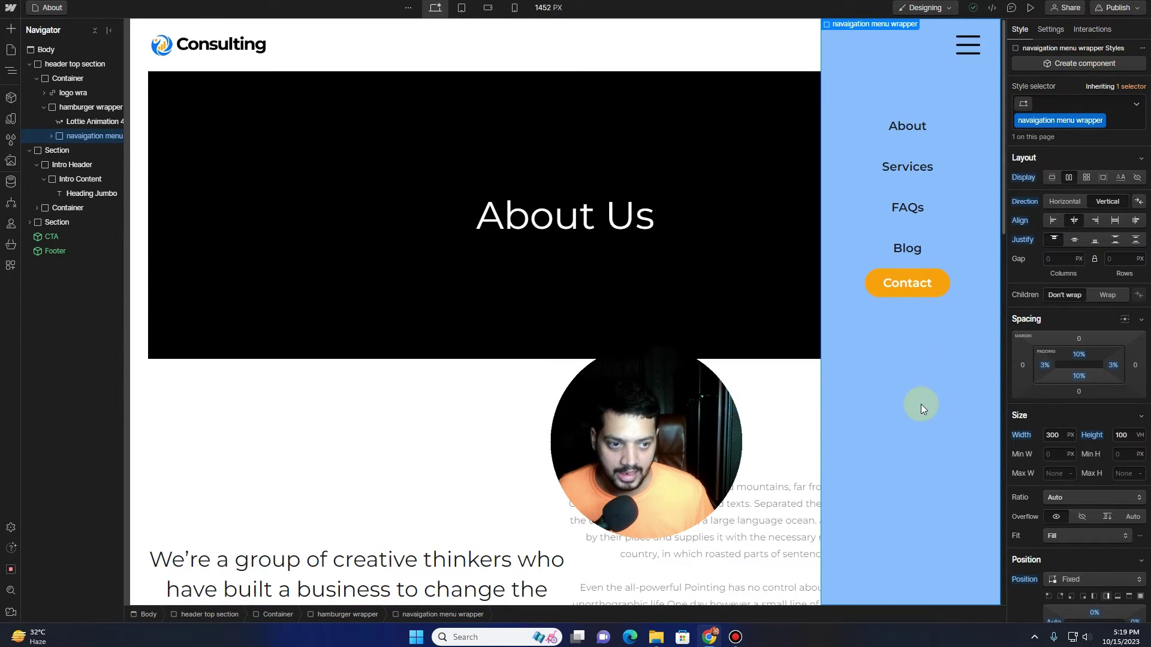
pyautogui.click(976, 42)
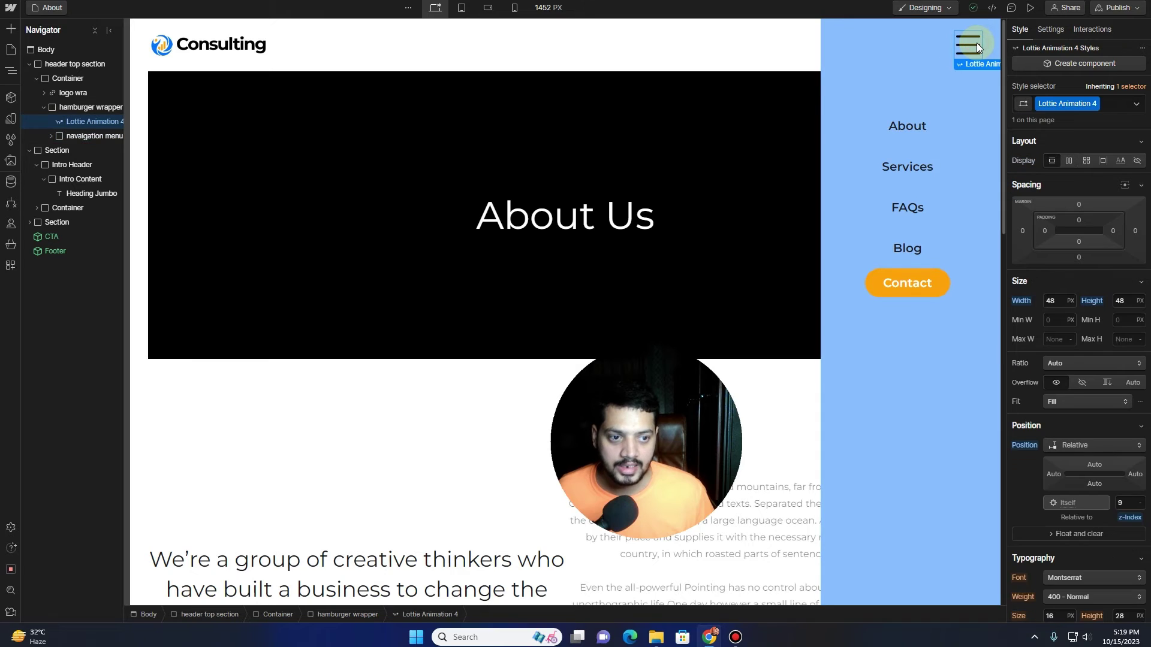
# Move the navigation menu wrapper off the page with a right margin of -300 px.
pyautogui.click(854, 79)
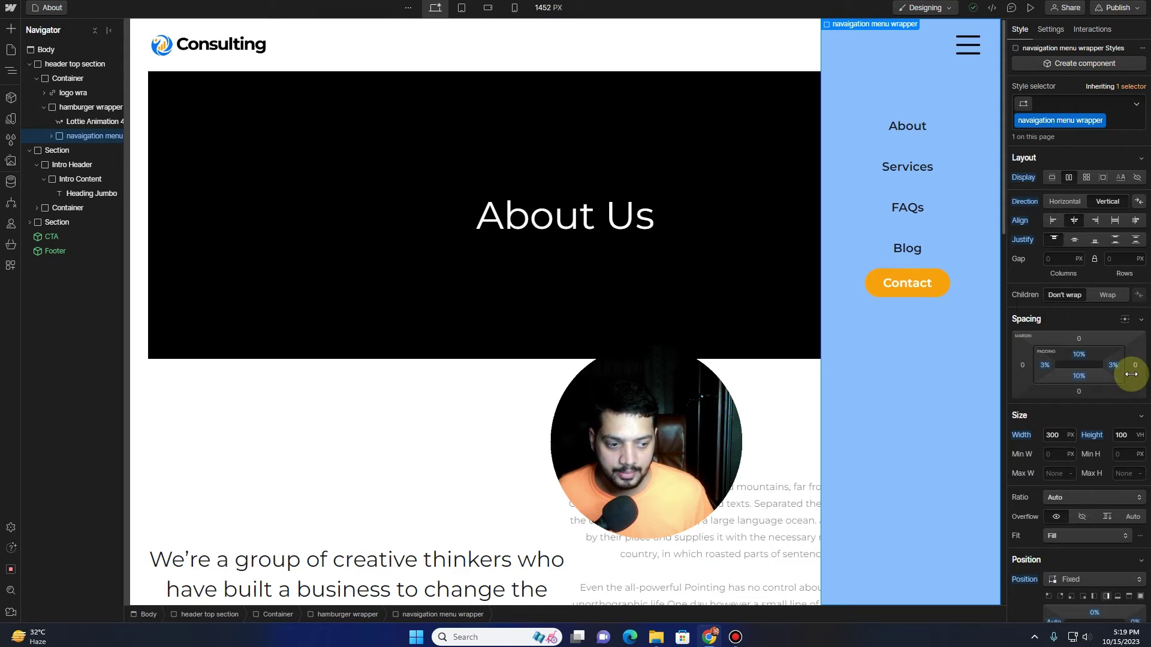
pyautogui.click(1110, 365)
pyautogui.write('1')
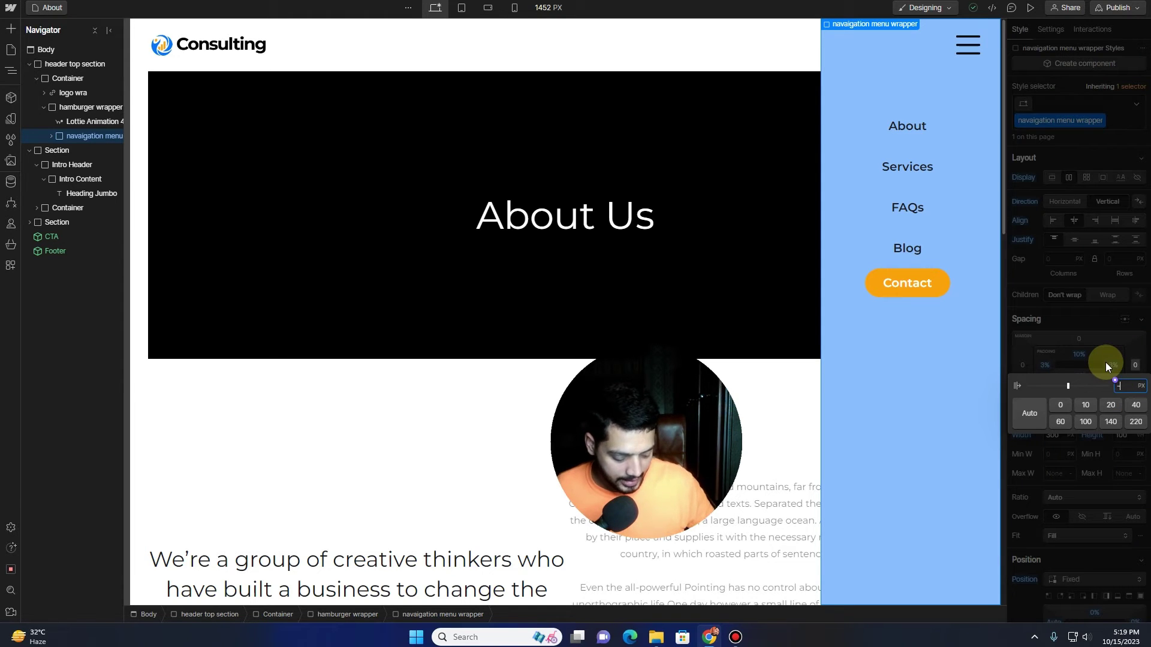
pyautogui.write('300')
pyautogui.press('Return')
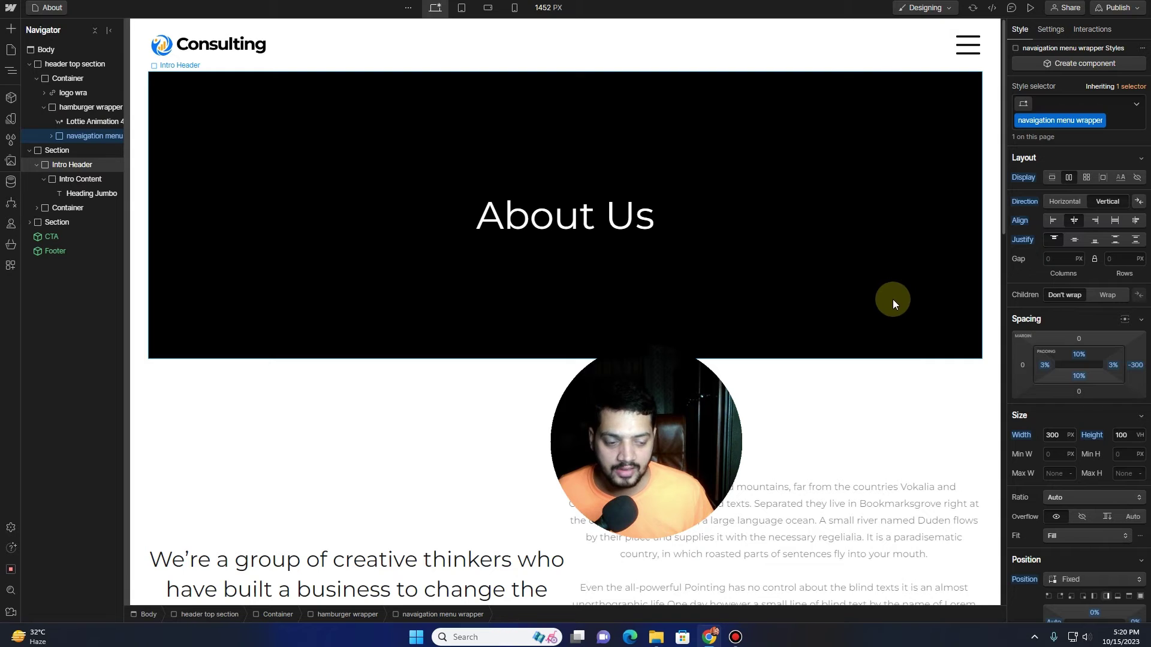
pyautogui.scroll(-2, 893, 300)
pyautogui.scroll(2, 893, 300)
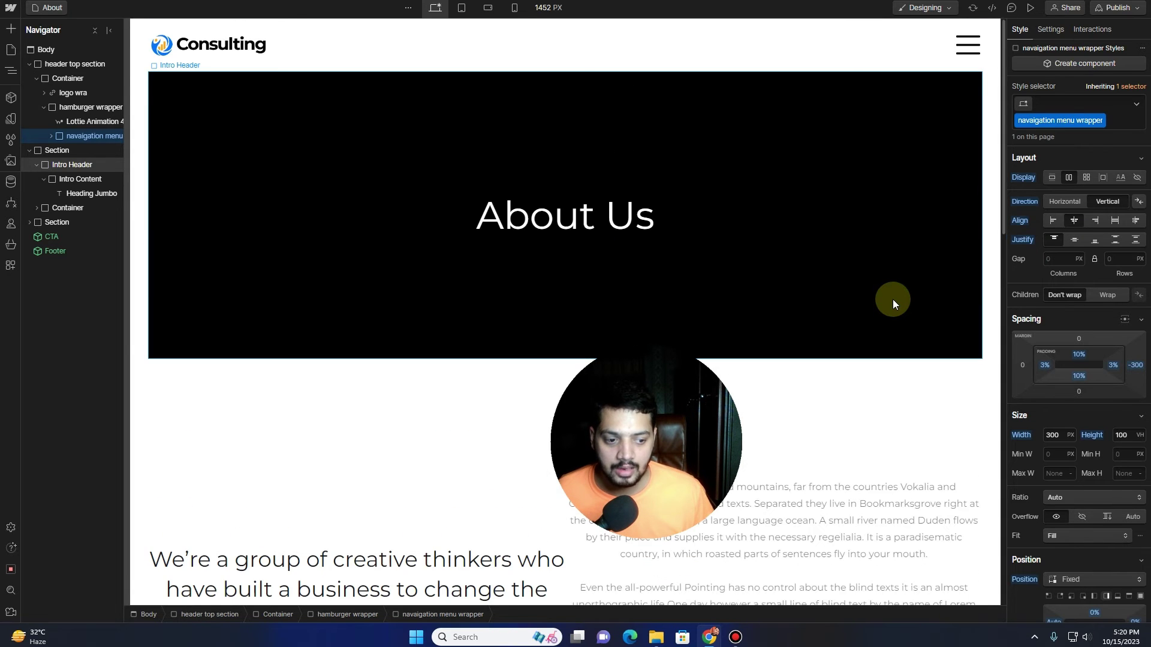
# Set the hamburger Lottie animation's cursor style to pointer.
pyautogui.click(972, 49)
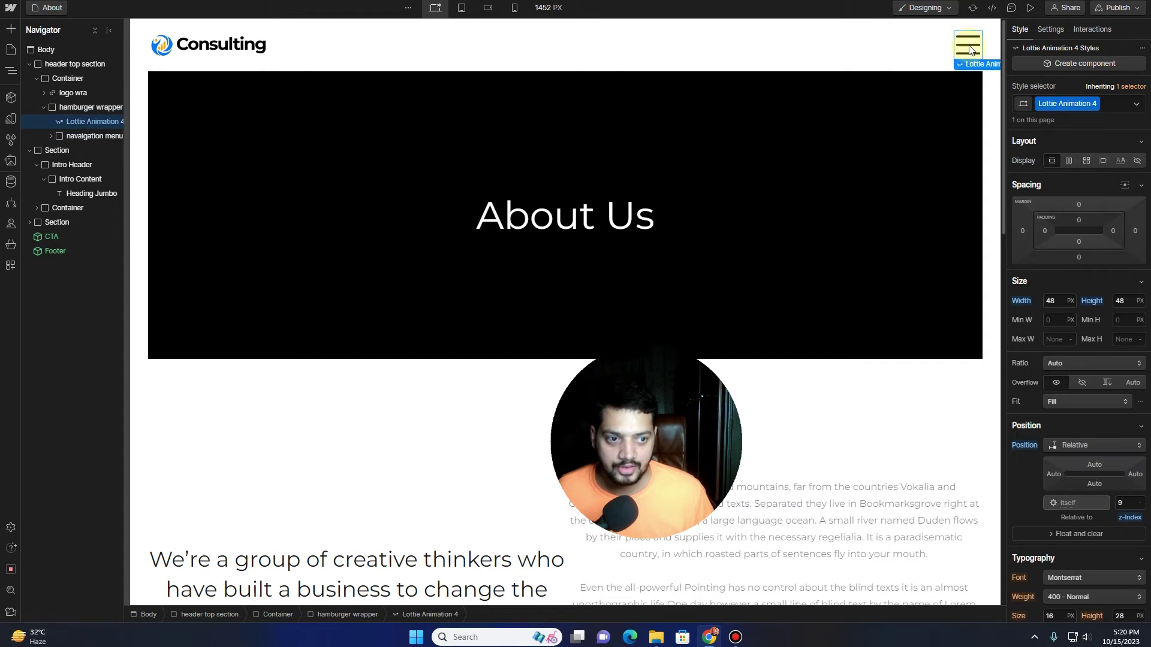
pyautogui.scroll(-10, 1053, 383)
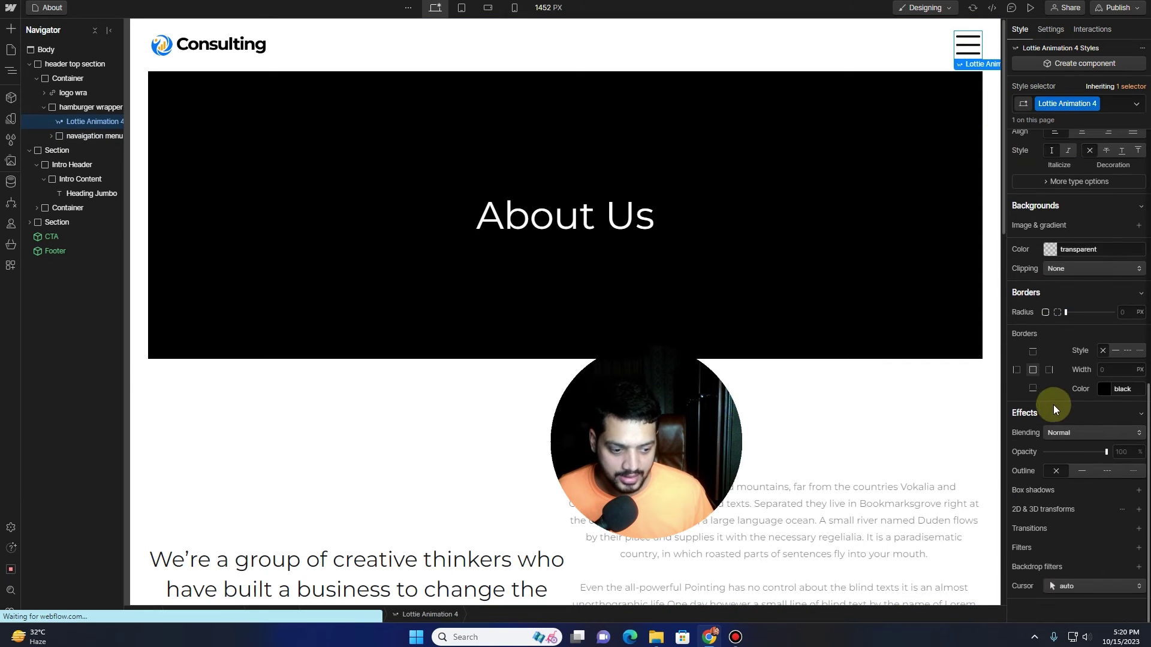
pyautogui.click(1082, 585)
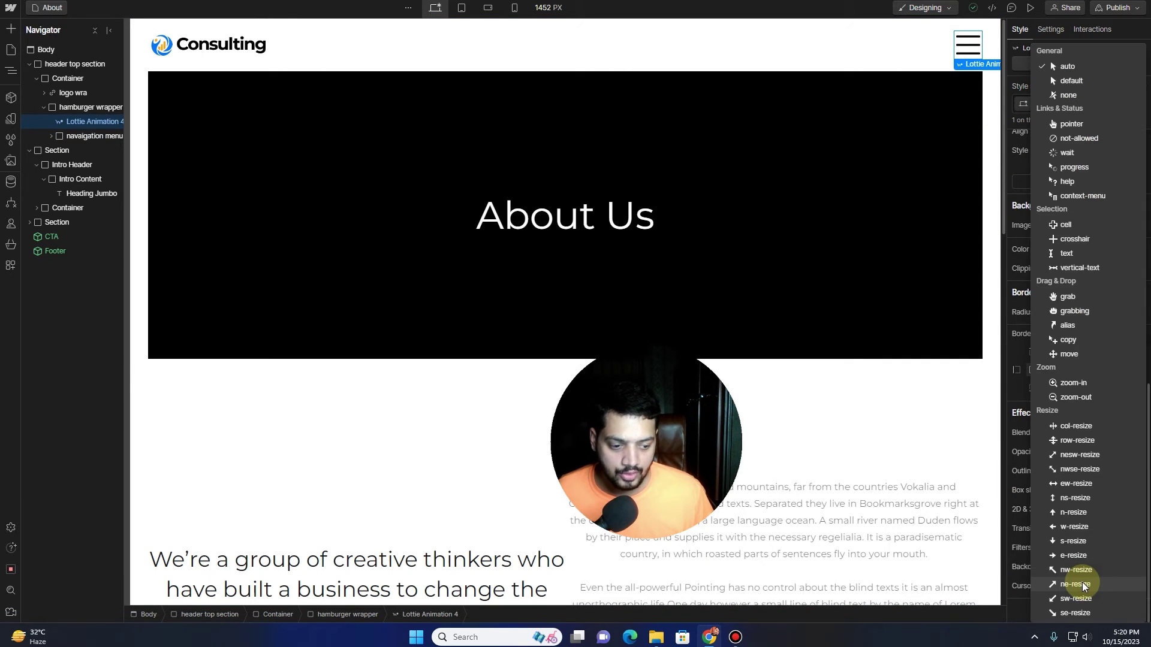
pyautogui.click(1081, 122)
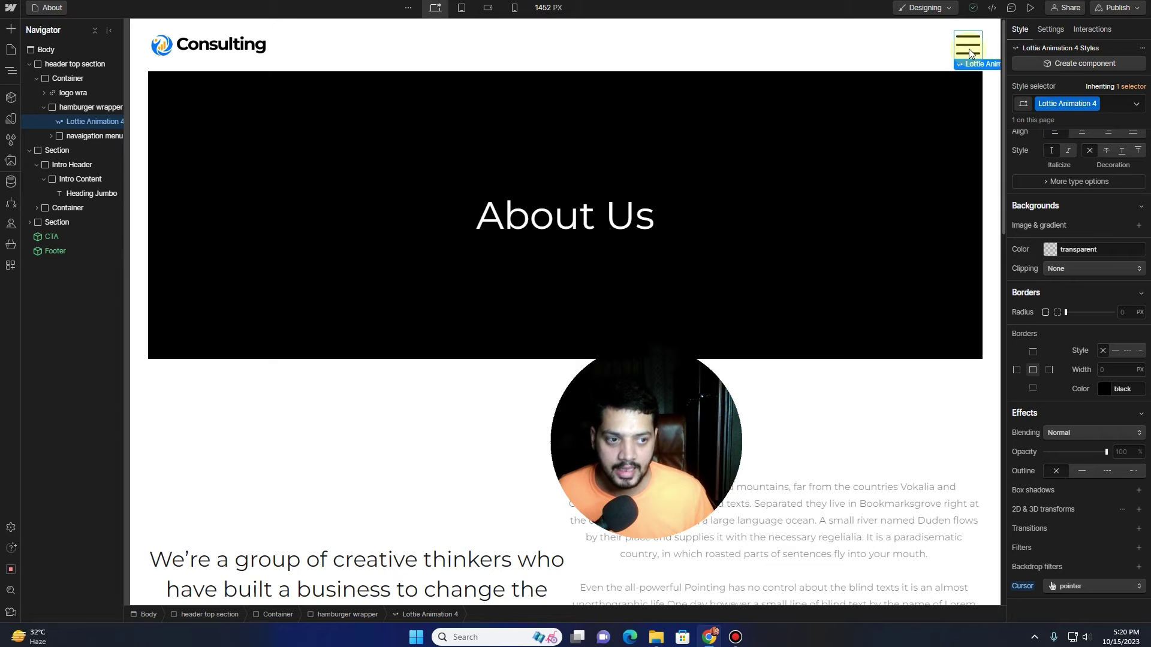
# Add a Mouse click (tap) trigger to the hamburger Lottie animation, with Start an animation as its first-click action.
pyautogui.click(1086, 30)
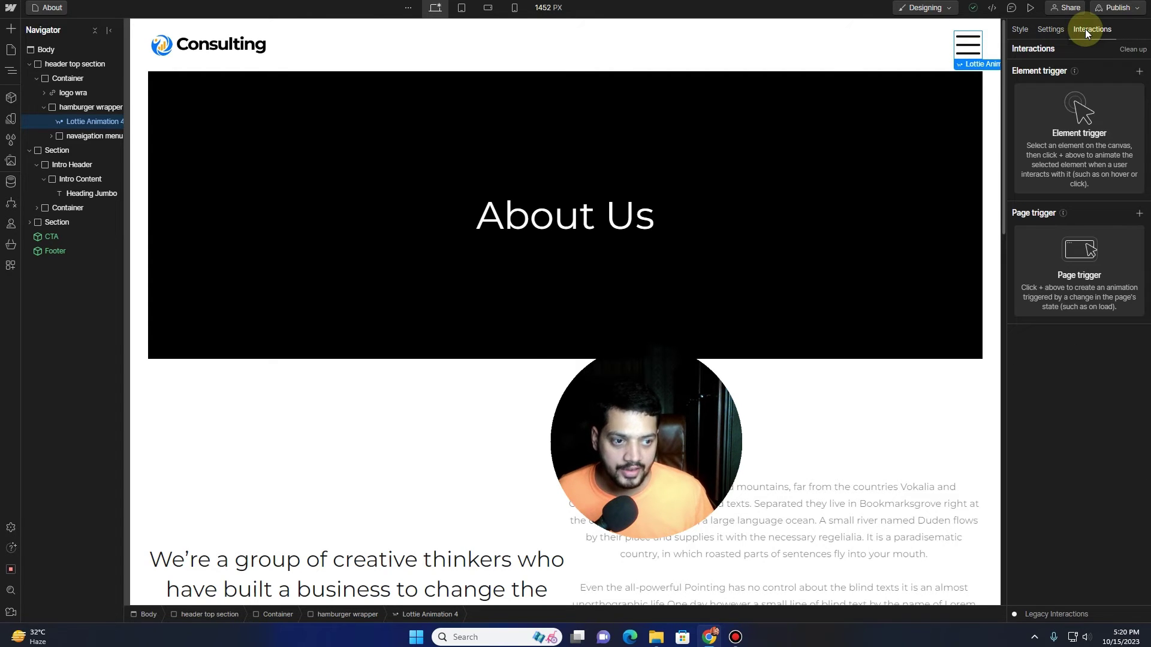
pyautogui.click(1137, 73)
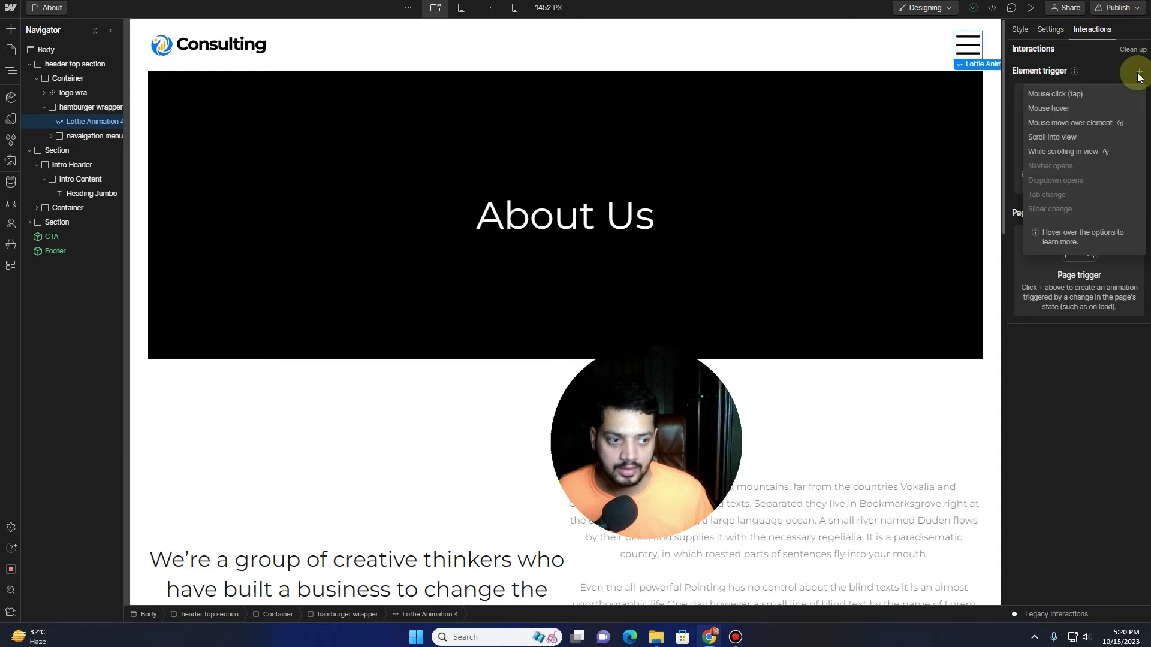
pyautogui.click(1072, 95)
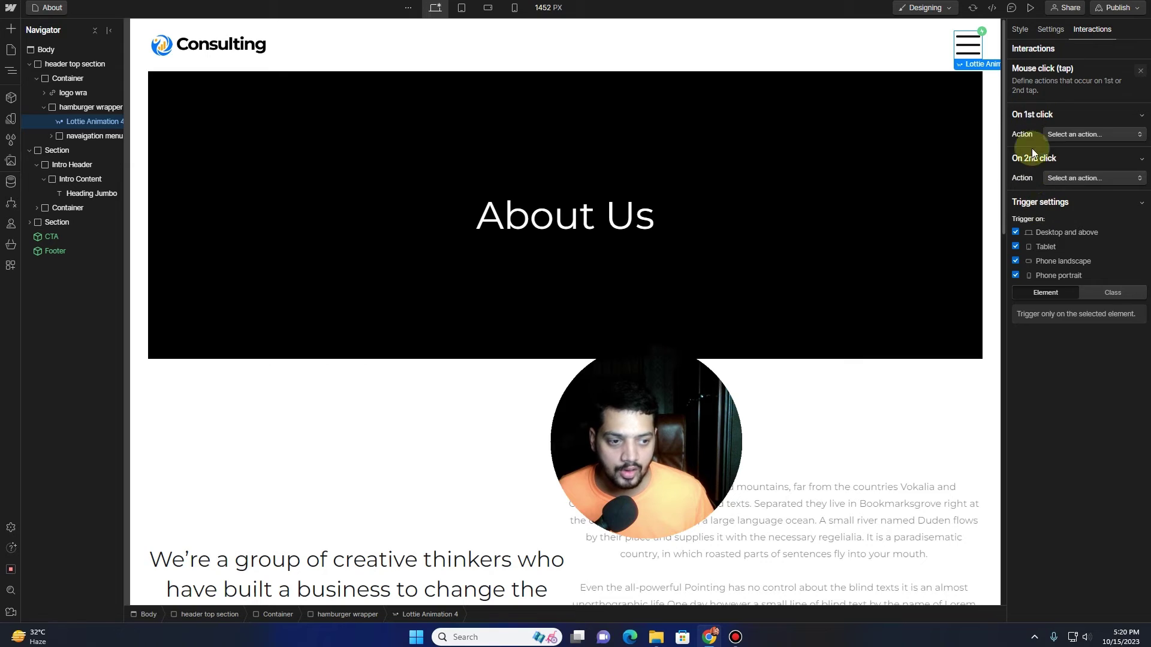
pyautogui.click(1089, 134)
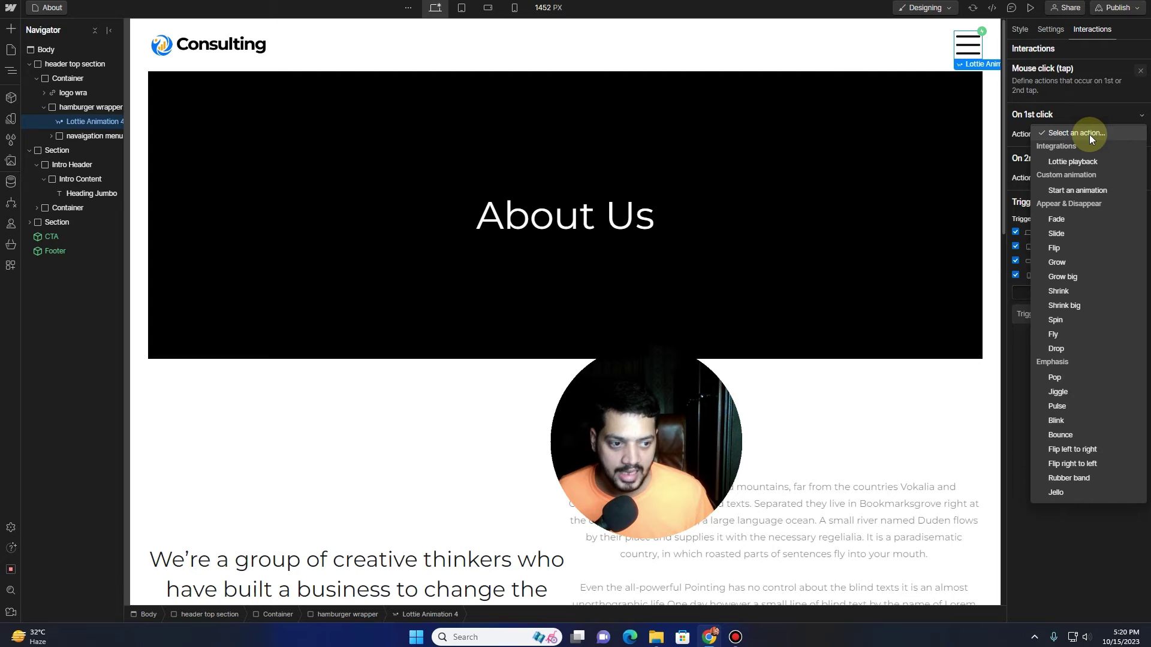
pyautogui.click(1084, 190)
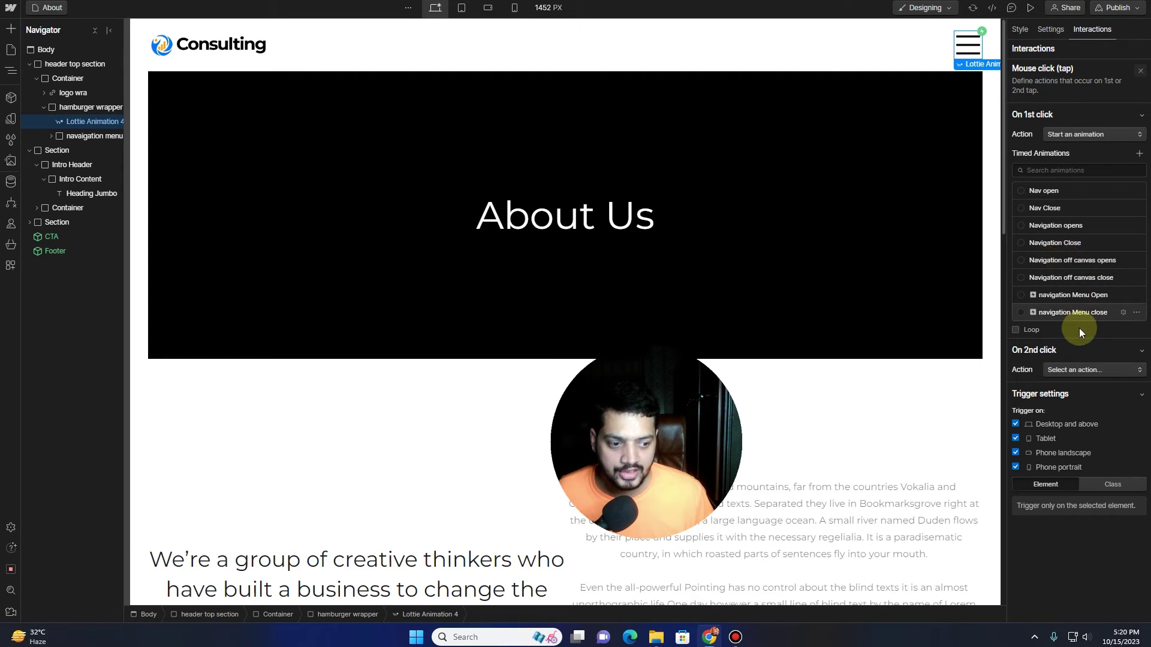
# Create a new timed animation for the first click and name it "Menu Open".
pyautogui.click(1140, 154)
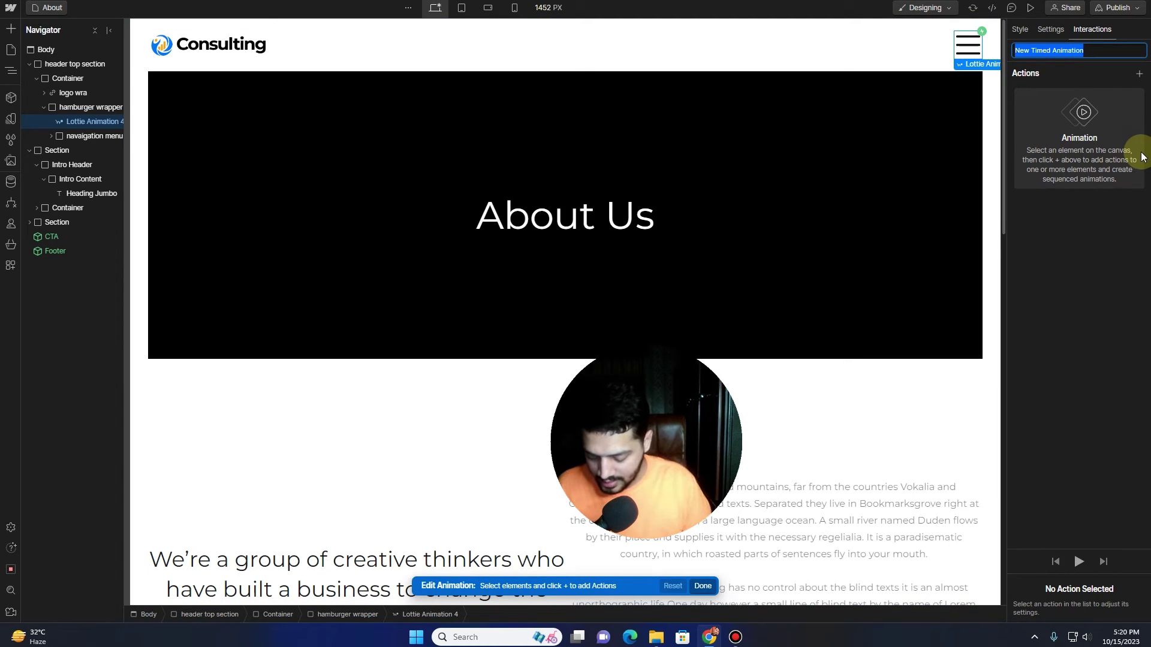
pyautogui.write('M')
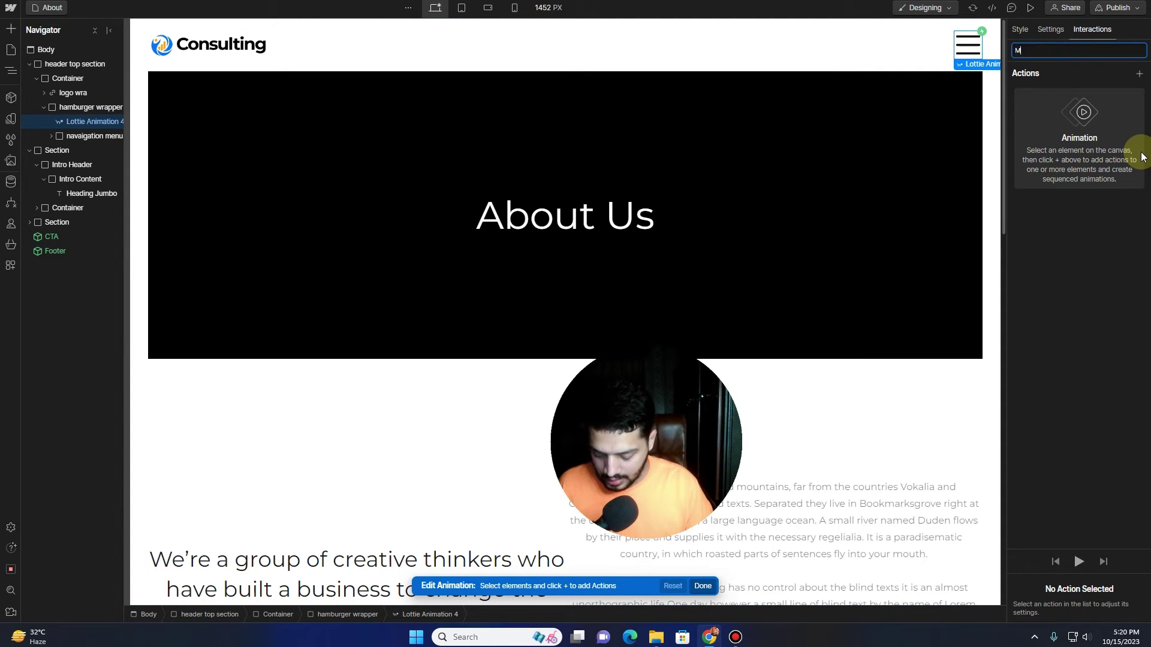
pyautogui.write('enu Olpen')
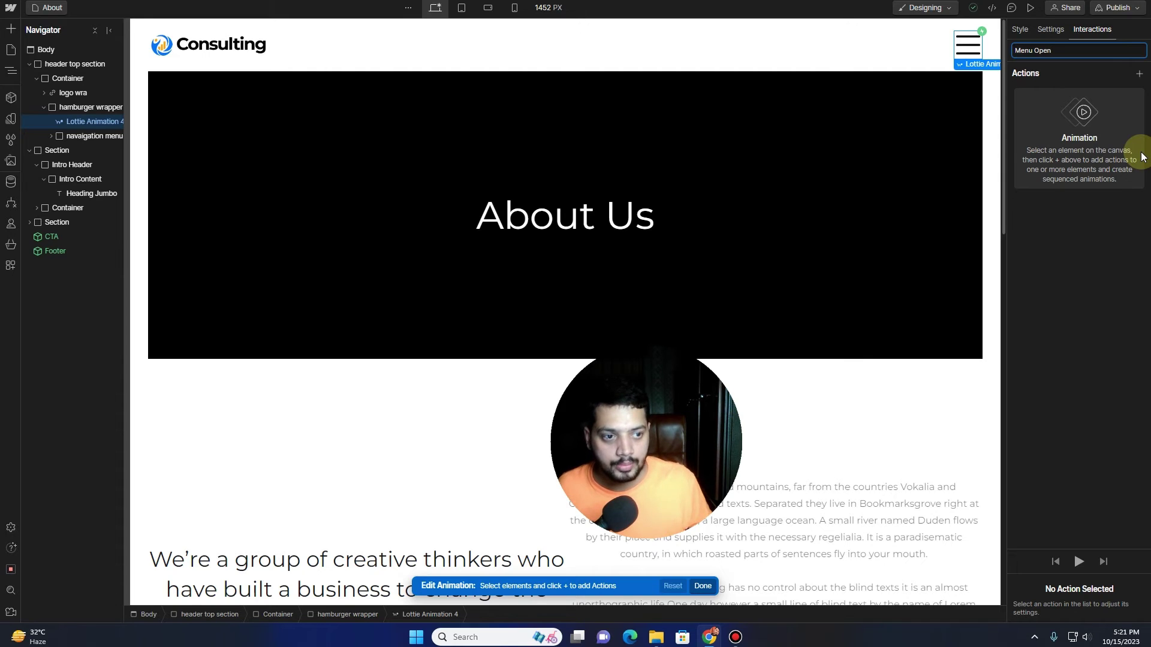
pyautogui.press('Return')
# Add a Lottie action for the hamburger icon to the Menu Open animation, ending at 30%.
pyautogui.click(1138, 74)
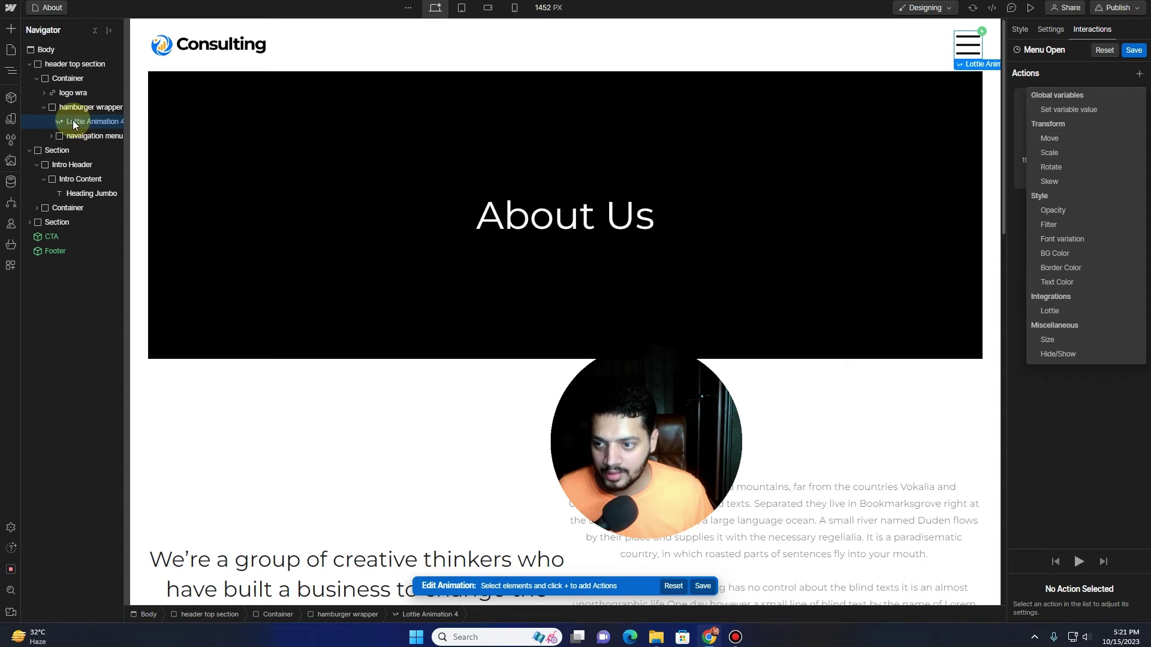
pyautogui.click(1049, 310)
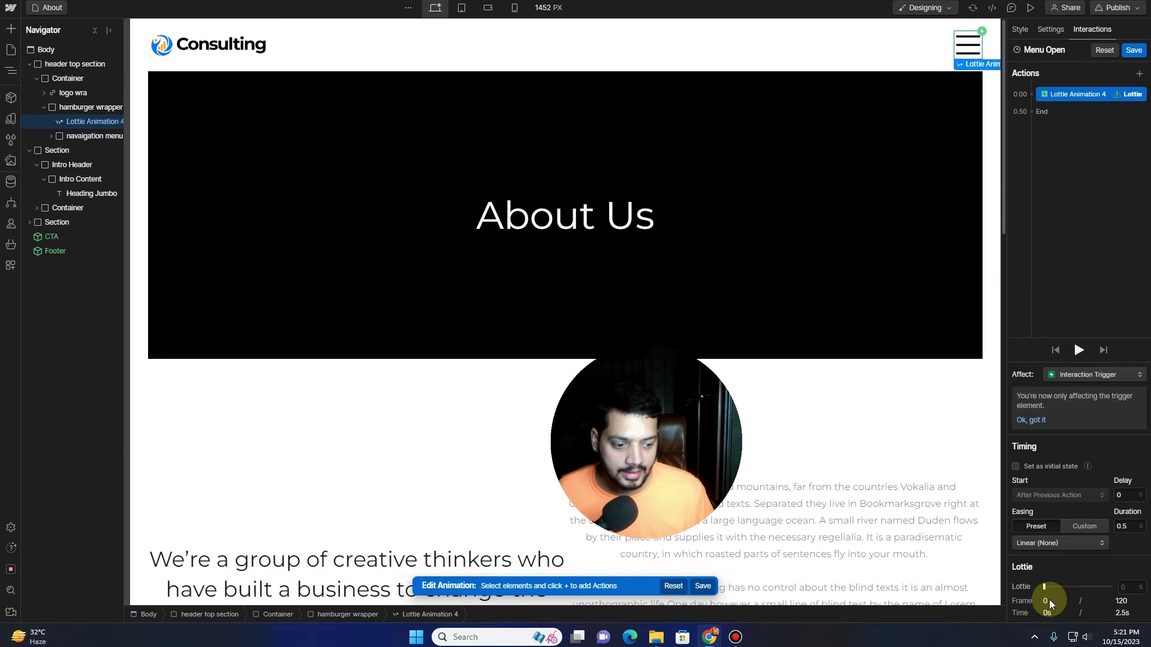
pyautogui.moveTo(1044, 587)
pyautogui.mouseDown()
pyautogui.moveTo(1079, 587)
pyautogui.moveTo(1065, 587)
pyautogui.mouseUp()
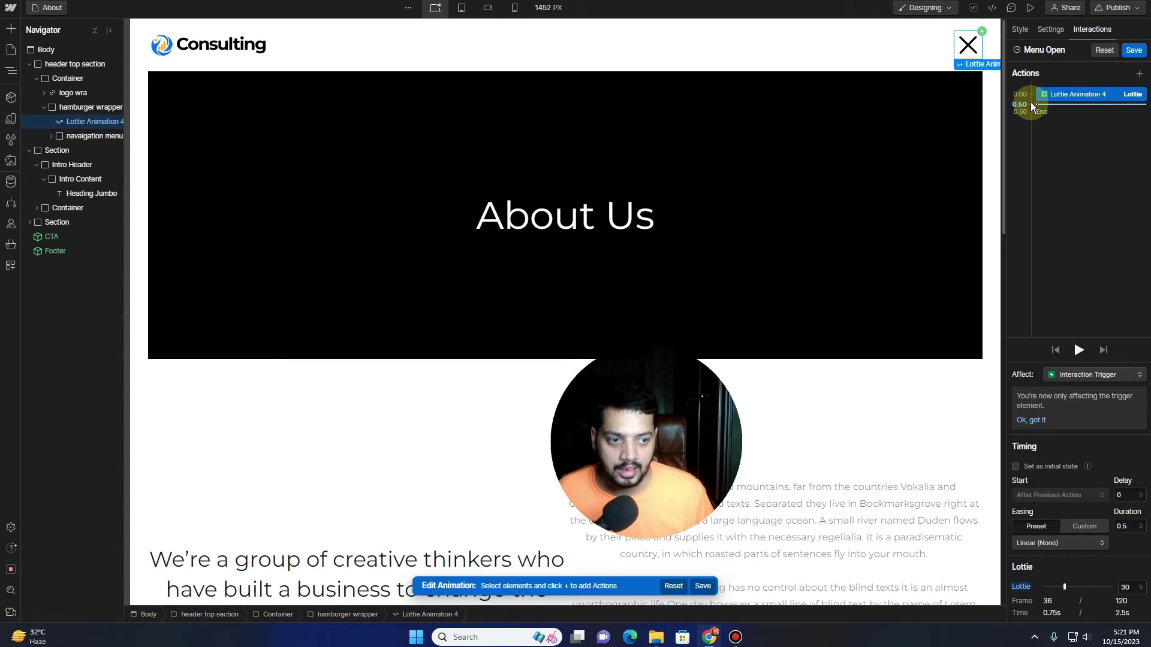
# Add a Move action for the navigation menu wrapper to Menu Open, with a horizontal offset of -300 px.
pyautogui.click(99, 137)
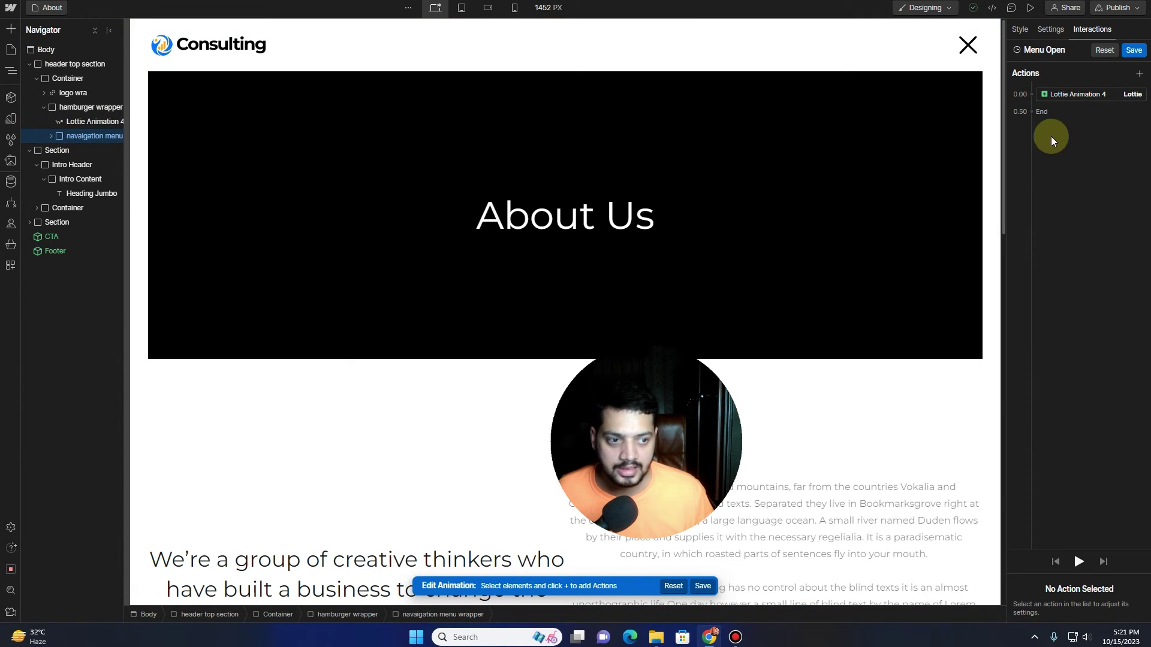
pyautogui.click(1140, 74)
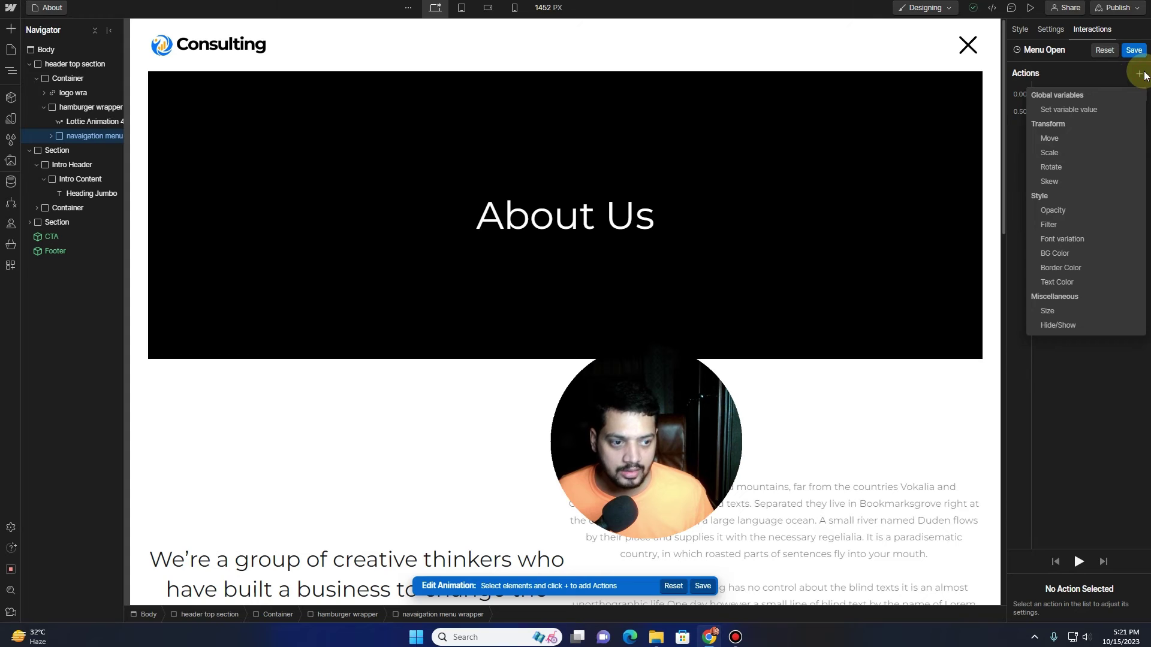
pyautogui.click(1067, 139)
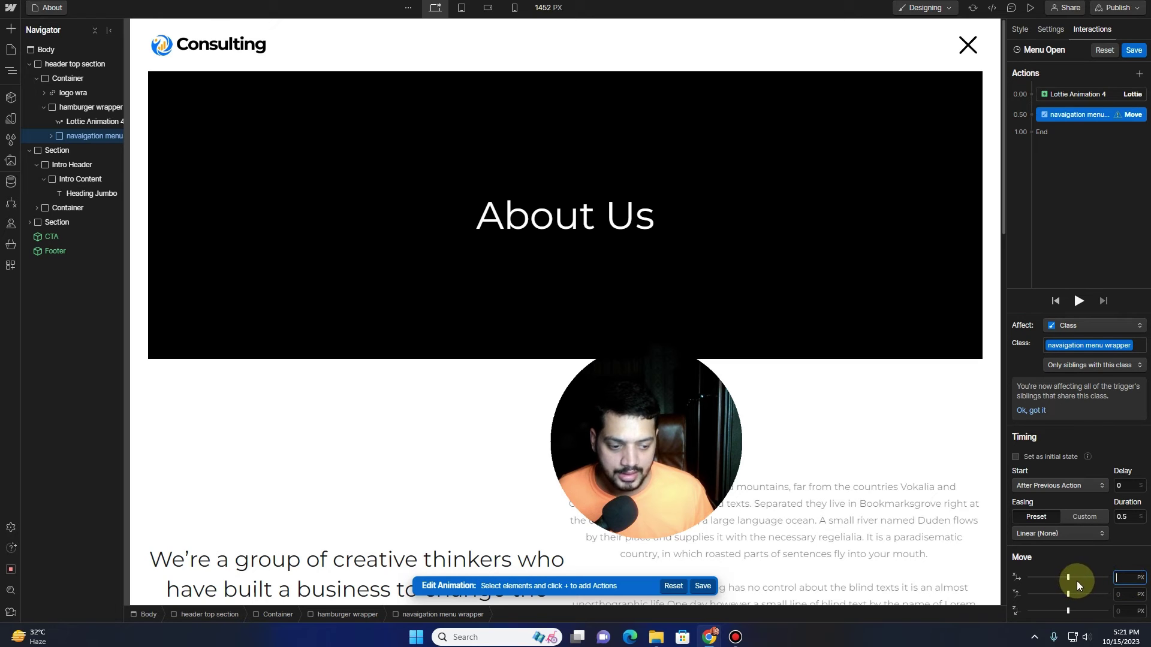
pyautogui.click(1119, 577)
pyautogui.write('300')
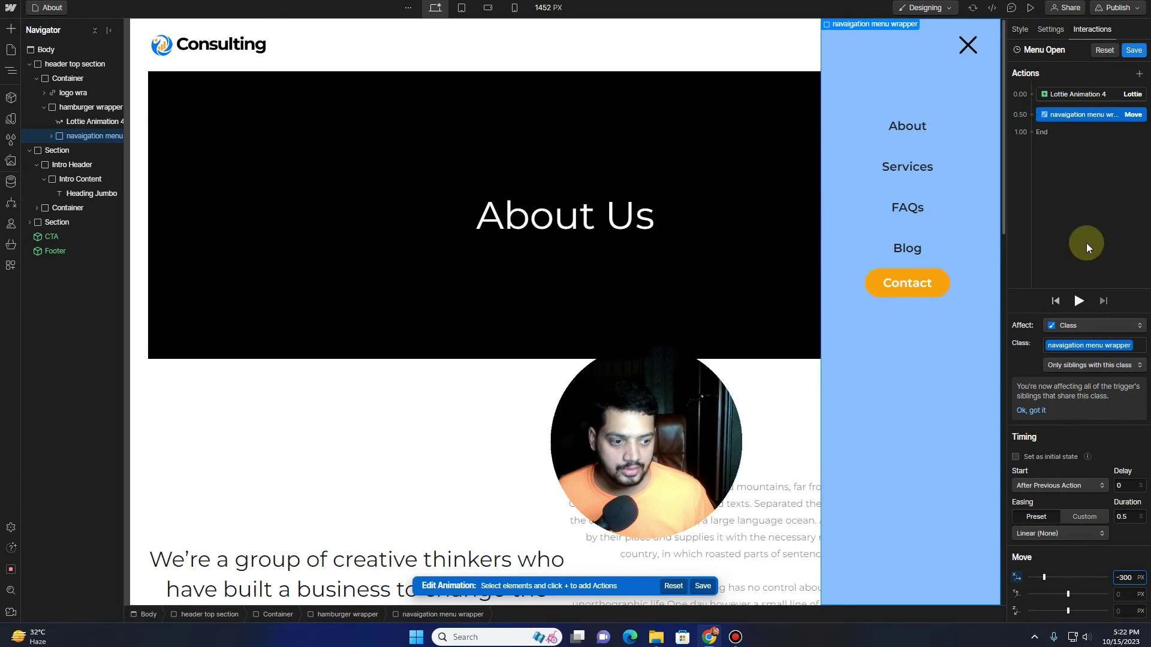
# Set the wrapper's Move duration to 0.2 s, preview the Menu Open animation and save it.
pyautogui.click(1079, 301)
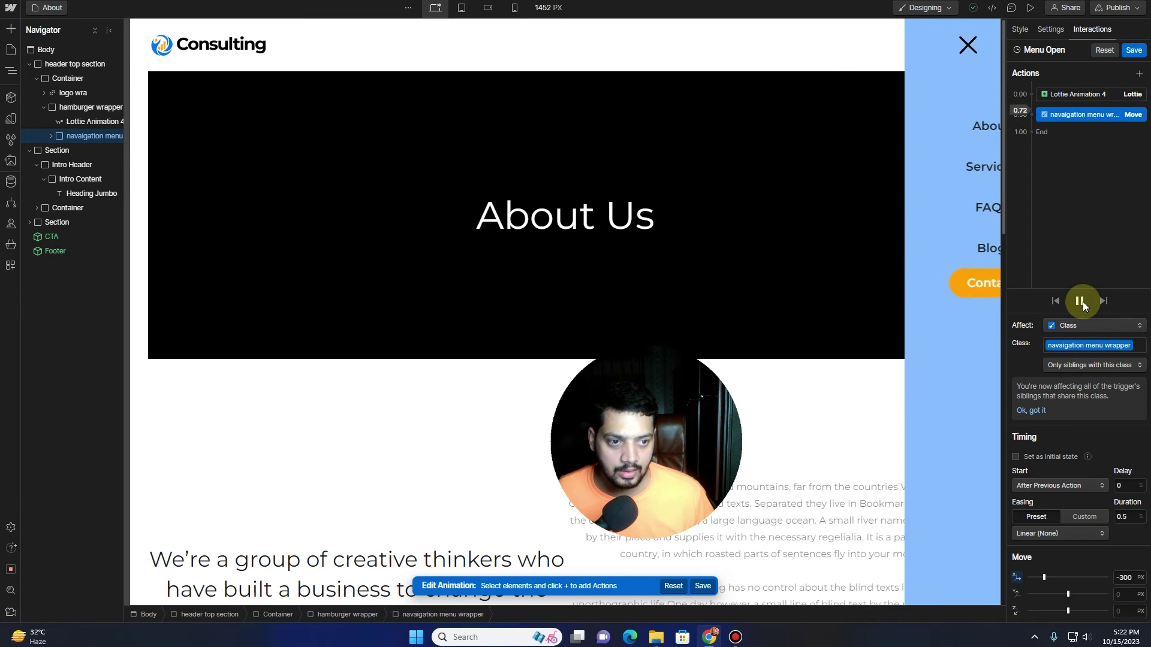
pyautogui.click(1130, 518)
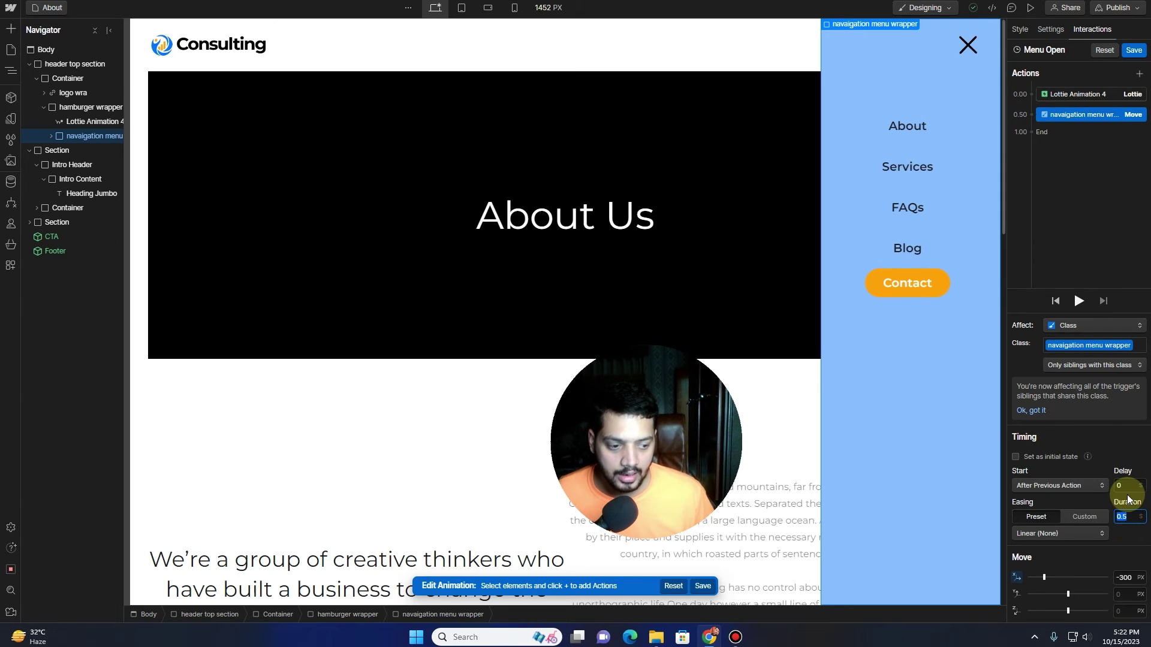
pyautogui.doubleClick(1127, 515)
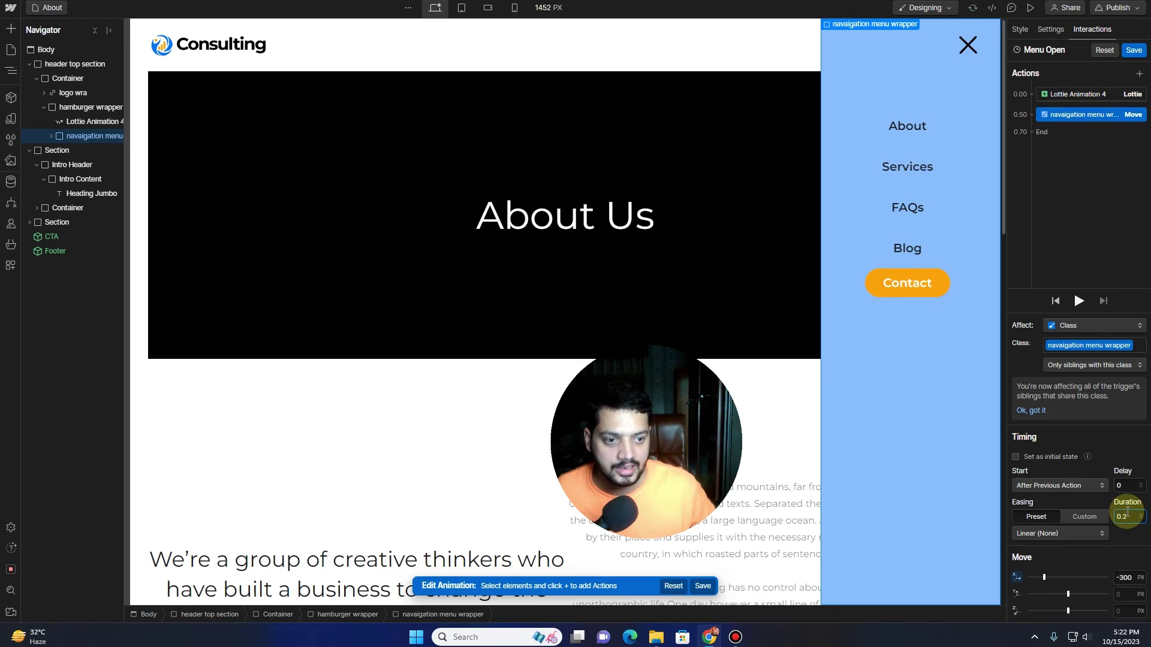
pyautogui.click(1079, 301)
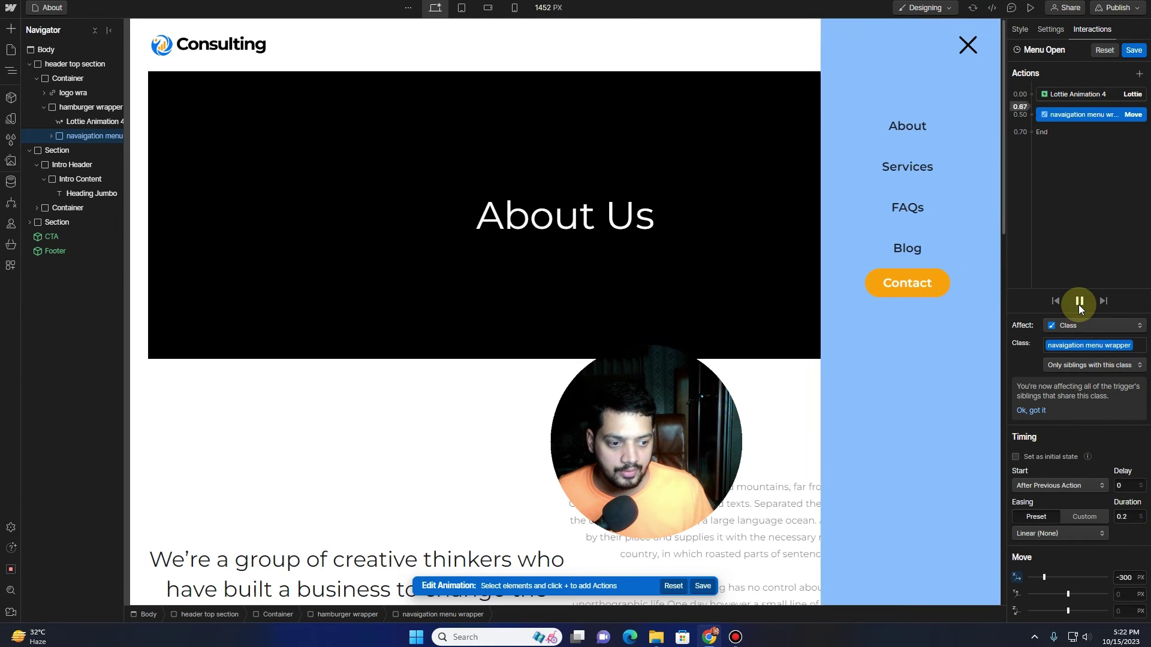
pyautogui.click(1078, 303)
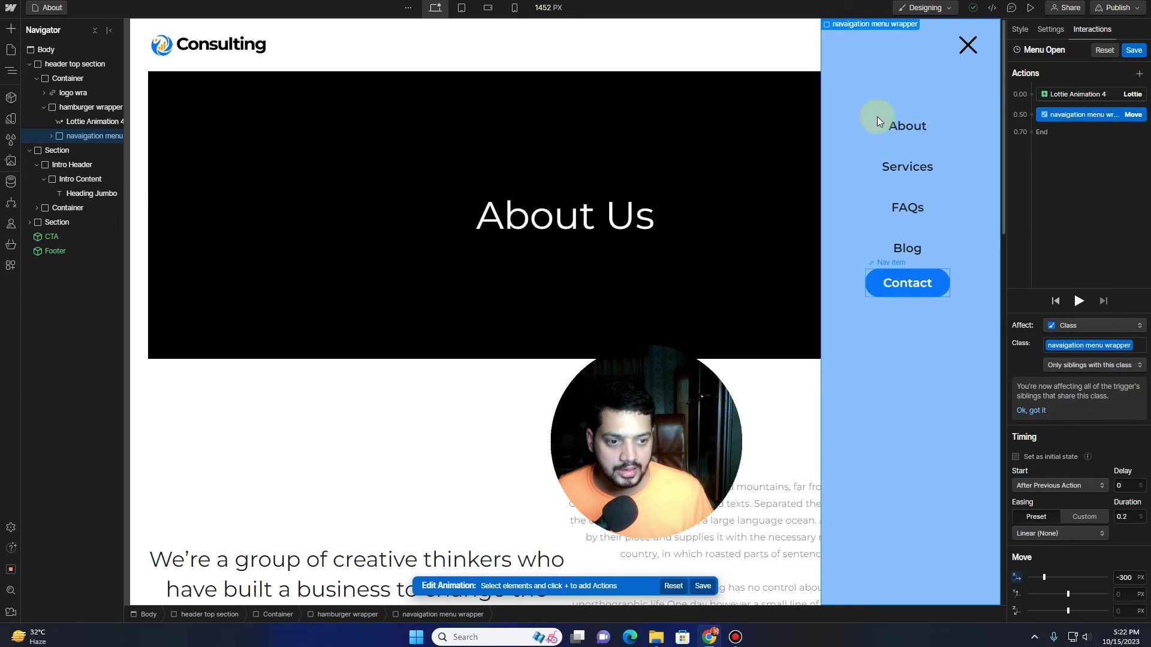
pyautogui.click(1133, 52)
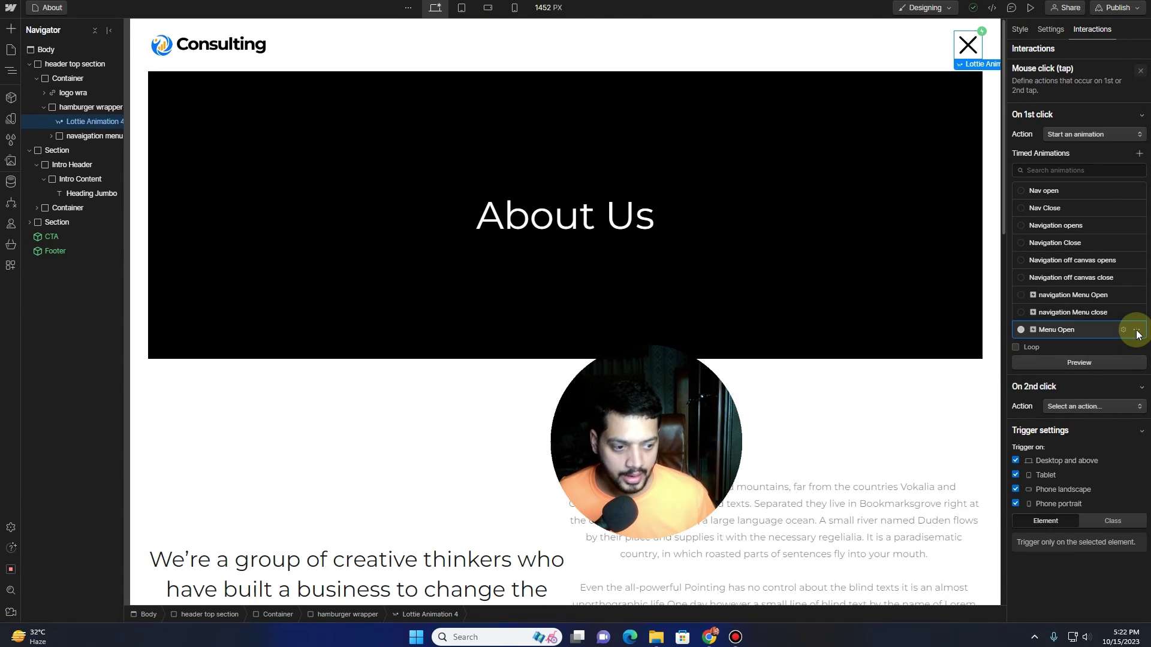
# Set the second-click action to Start an animation and duplicate the Menu Open timed animation.
pyautogui.click(1098, 404)
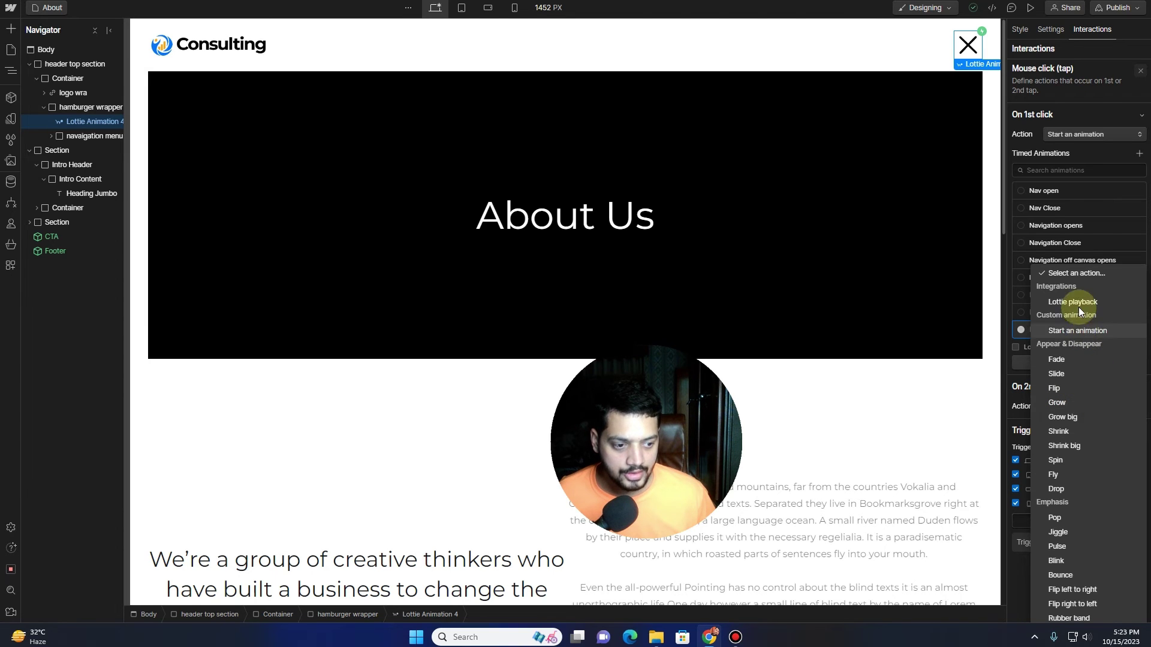
pyautogui.click(1076, 332)
pyautogui.scroll(-3, 1068, 451)
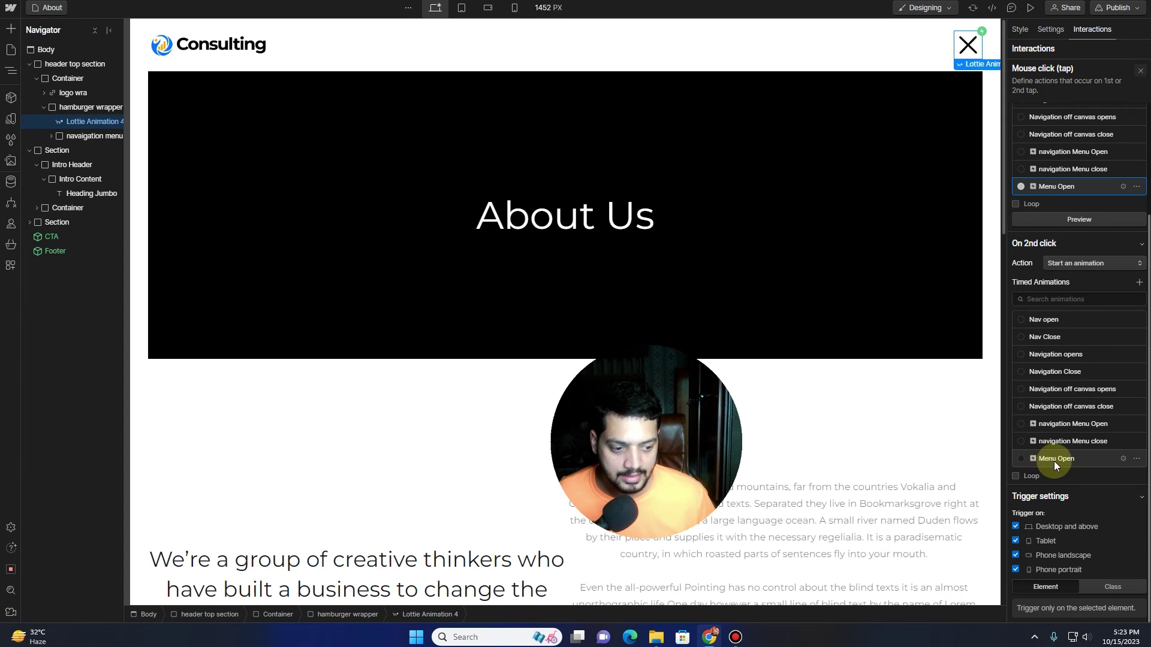
pyautogui.click(1137, 459)
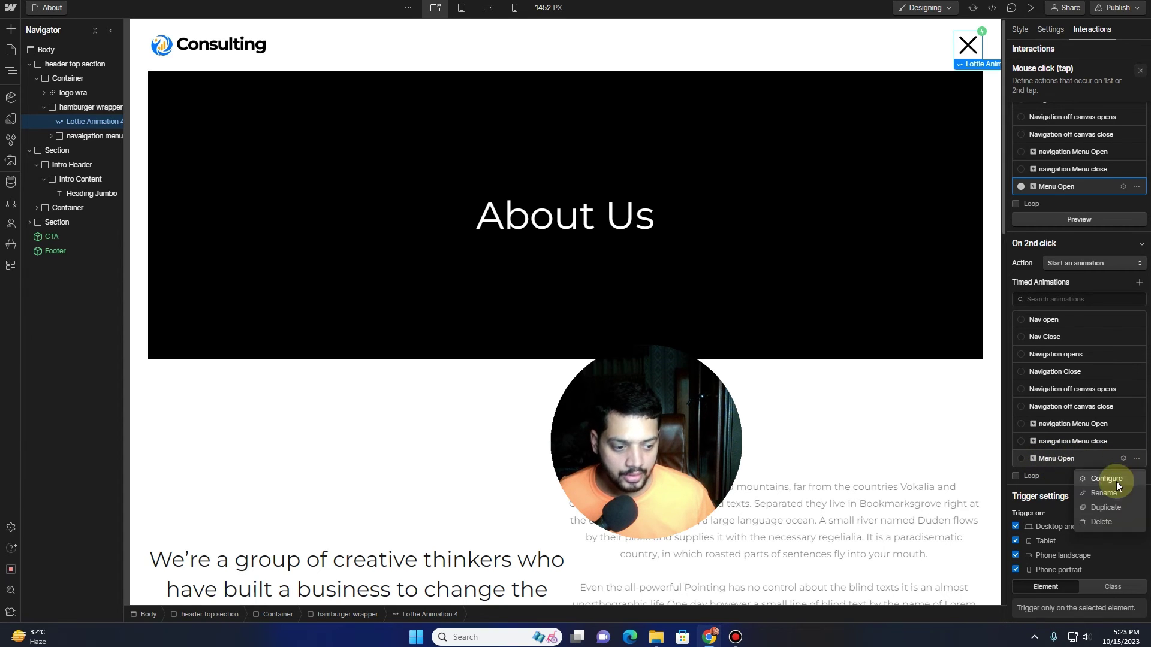
pyautogui.click(1113, 506)
# Open the duplicated Menu Open animation and rename it "Menu close".
pyautogui.click(1058, 490)
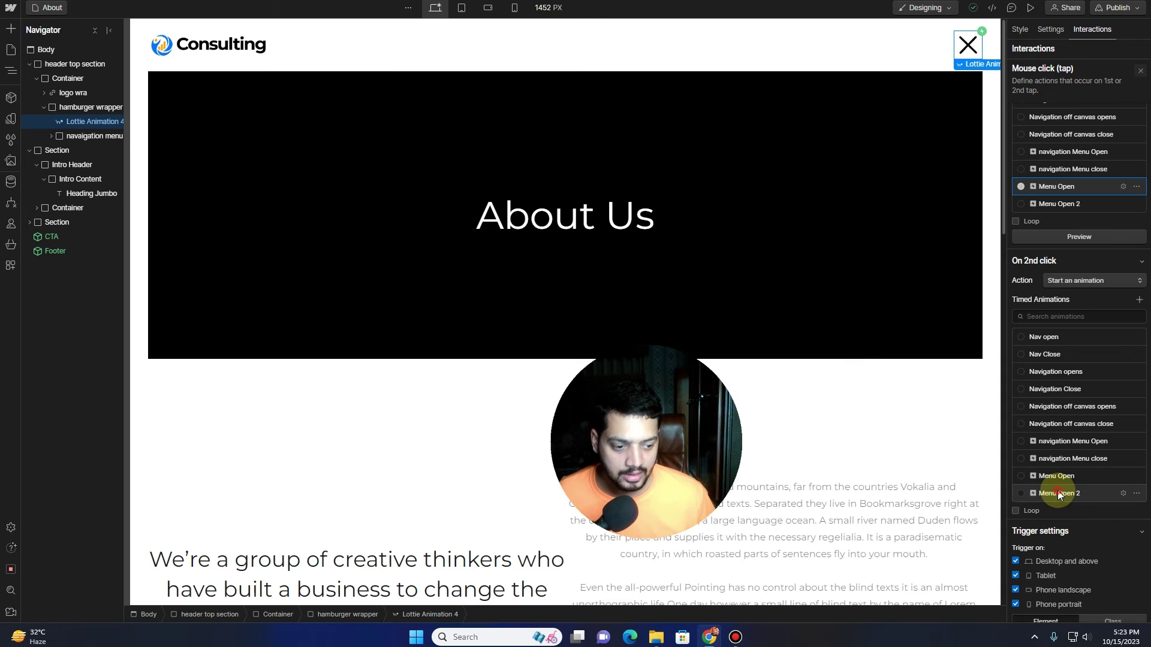
pyautogui.click(1065, 52)
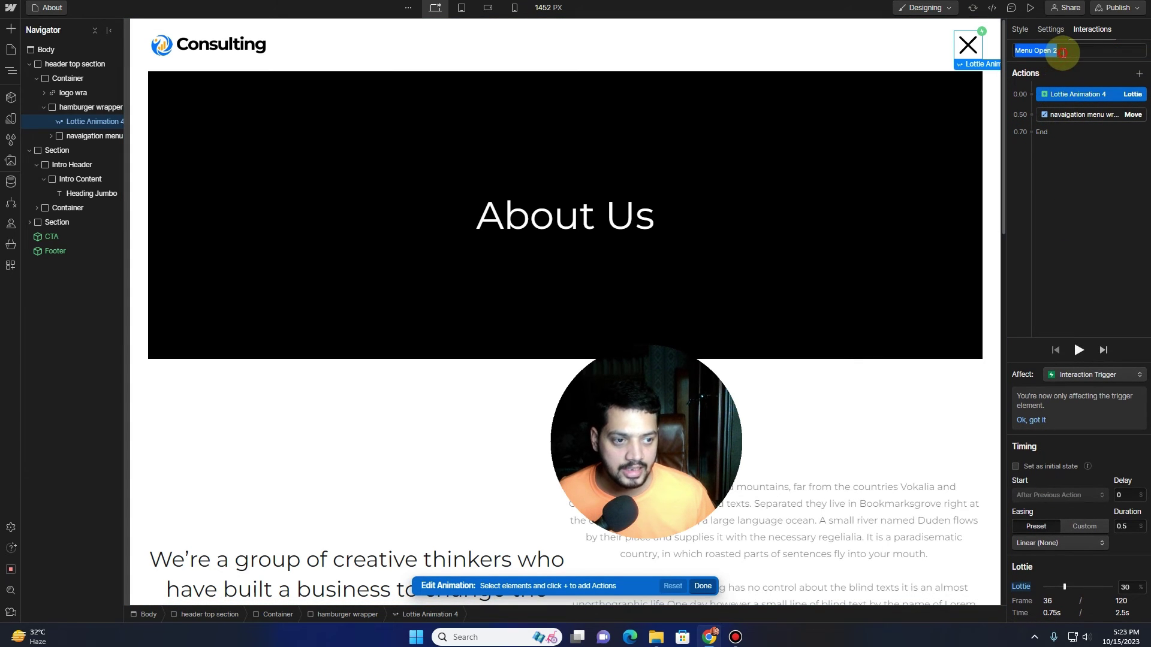
pyautogui.press('BackSpace')
pyautogui.press('BackSpace')
pyautogui.press('BackSpace')
pyautogui.press('BackSpace')
pyautogui.press('BackSpace')
pyautogui.press('BackSpace')
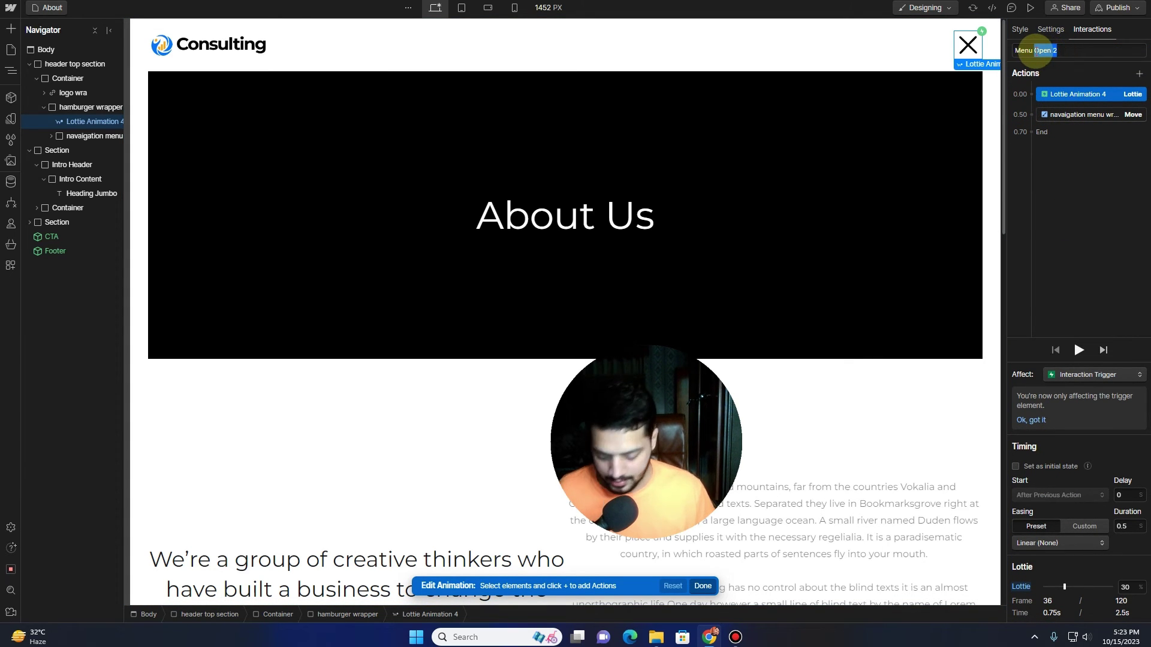
pyautogui.write('close')
pyautogui.press('Return')
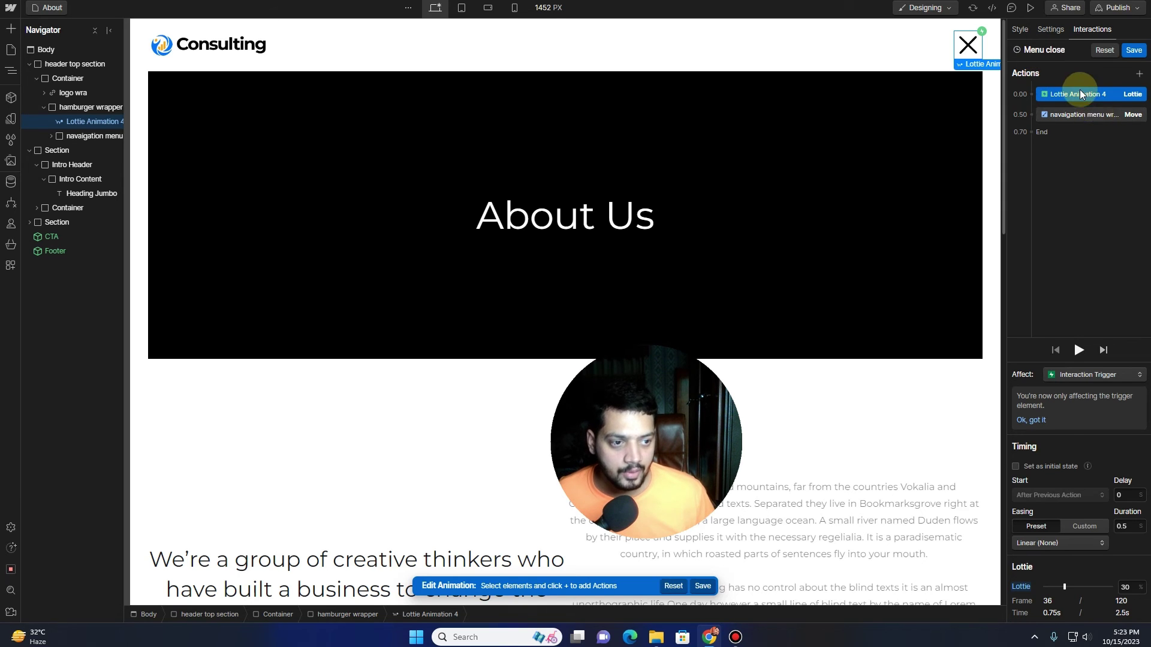
# Set the Lottie action in the Menu close animation to 0% and open the navigation menu wrapper's Move action.
pyautogui.click(1130, 590)
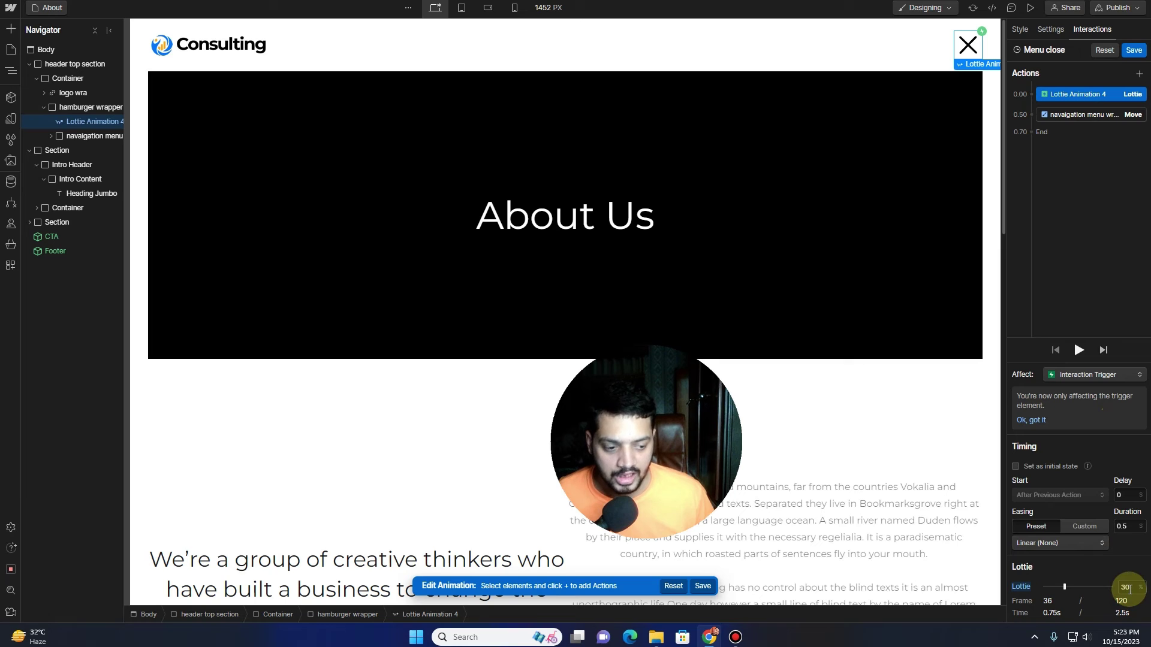
pyautogui.moveTo(1129, 590); pyautogui.dragTo(1121, 589)
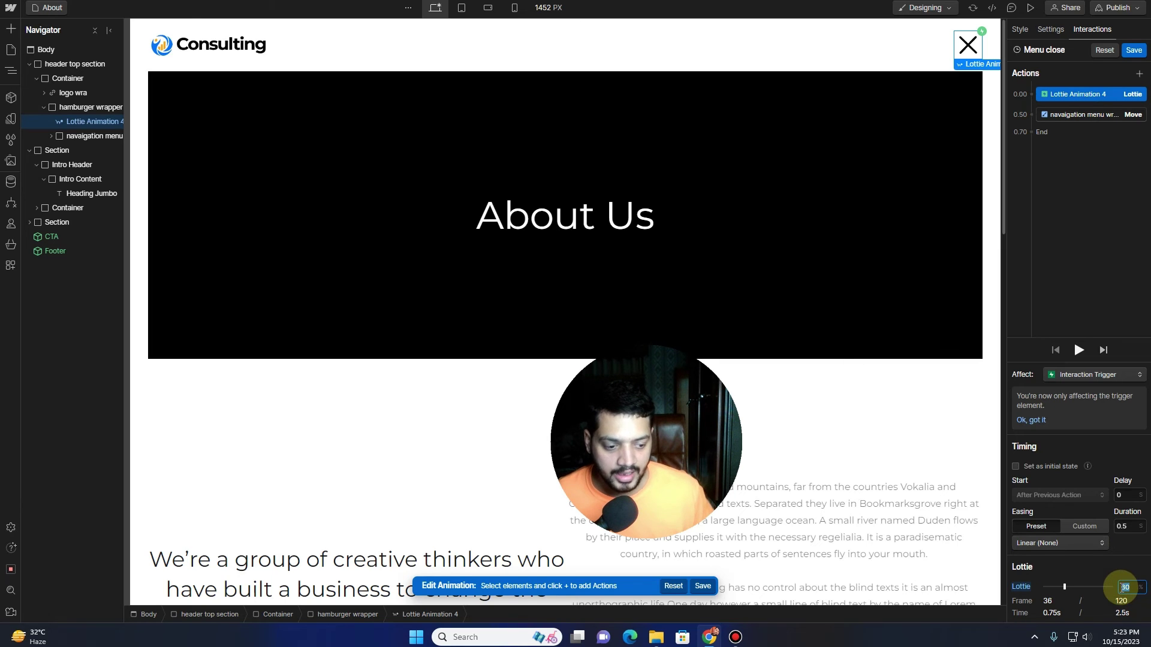
pyautogui.write('0')
pyautogui.click(1079, 115)
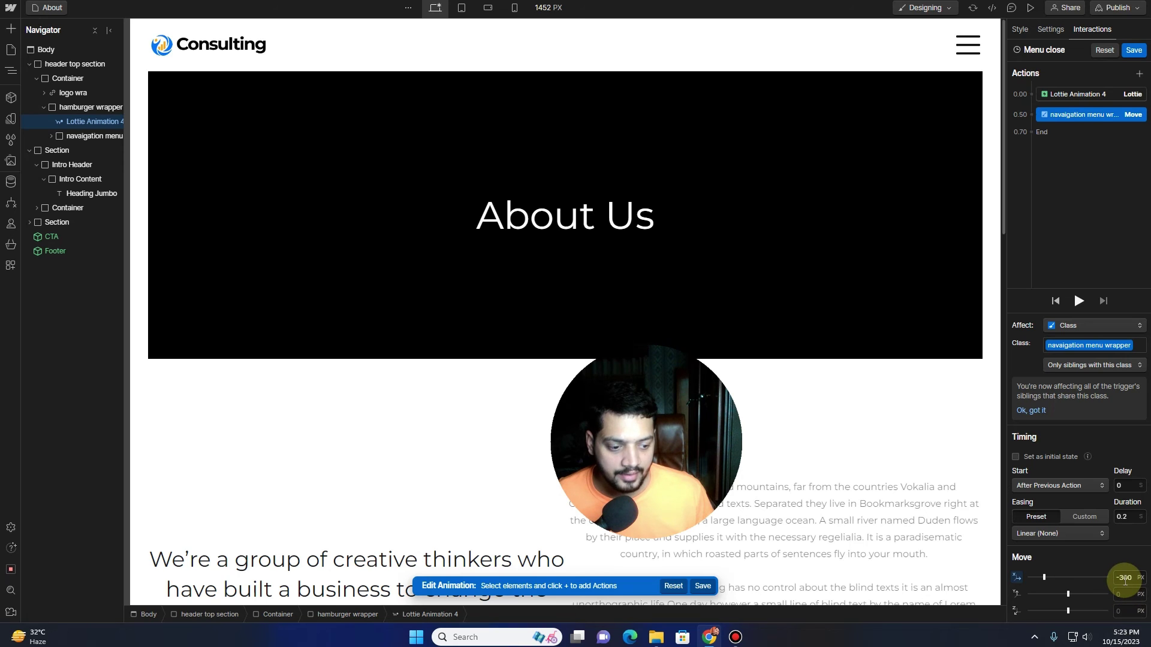
# Set the navigation menu wrapper's horizontal Move to 0 px and save the Menu close animation.
pyautogui.write('0')
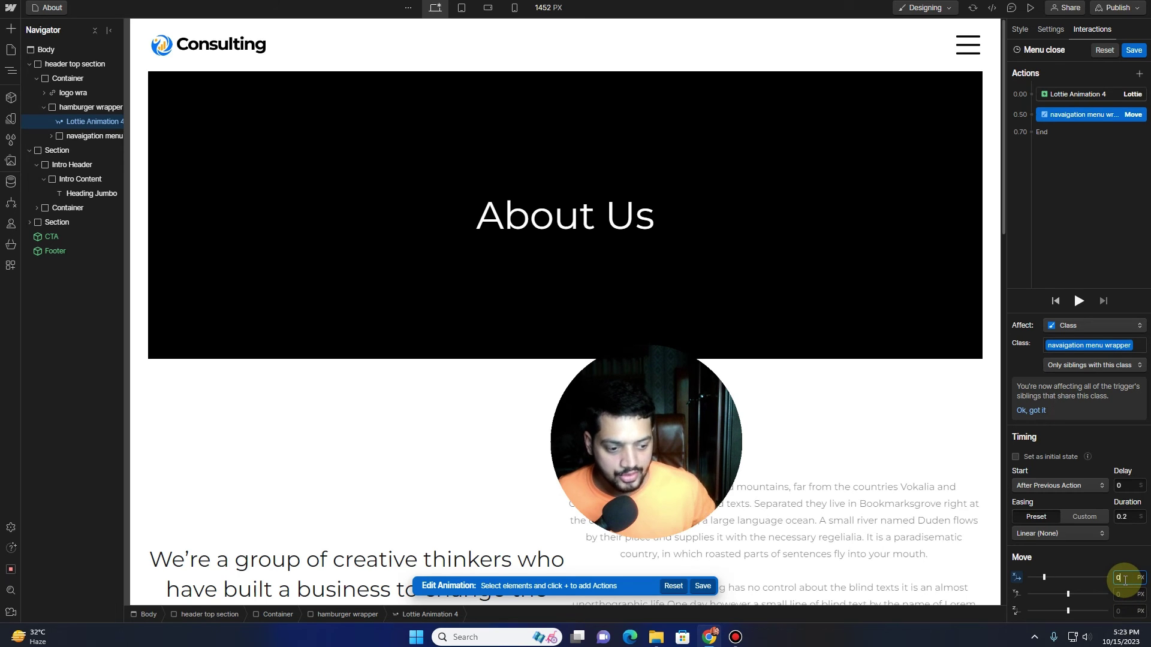
pyautogui.click(1133, 50)
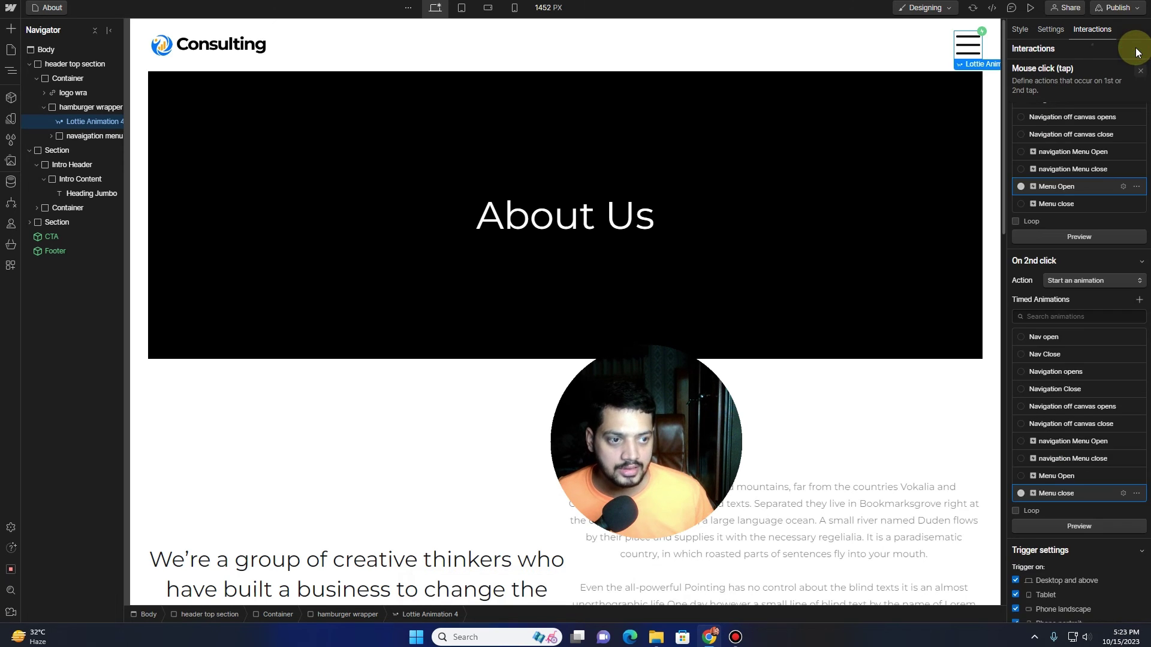
# Preview the page at desktop width and test opening and closing the side menu repeatedly with the hamburger icon.
pyautogui.click(1028, 10)
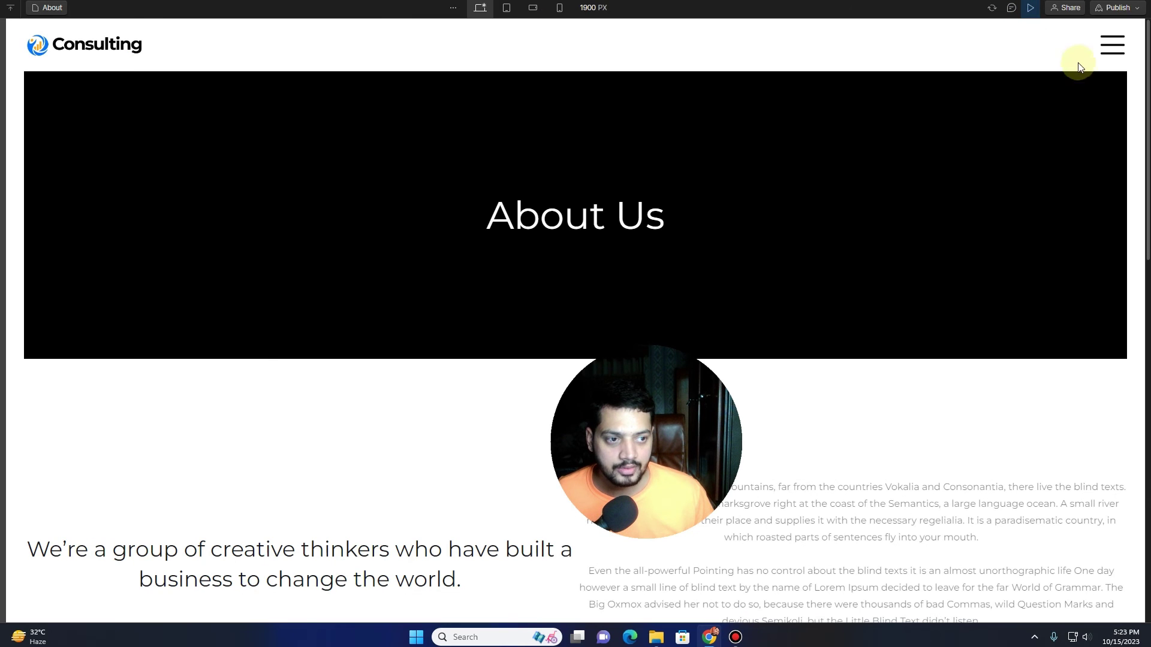
pyautogui.click(1107, 45)
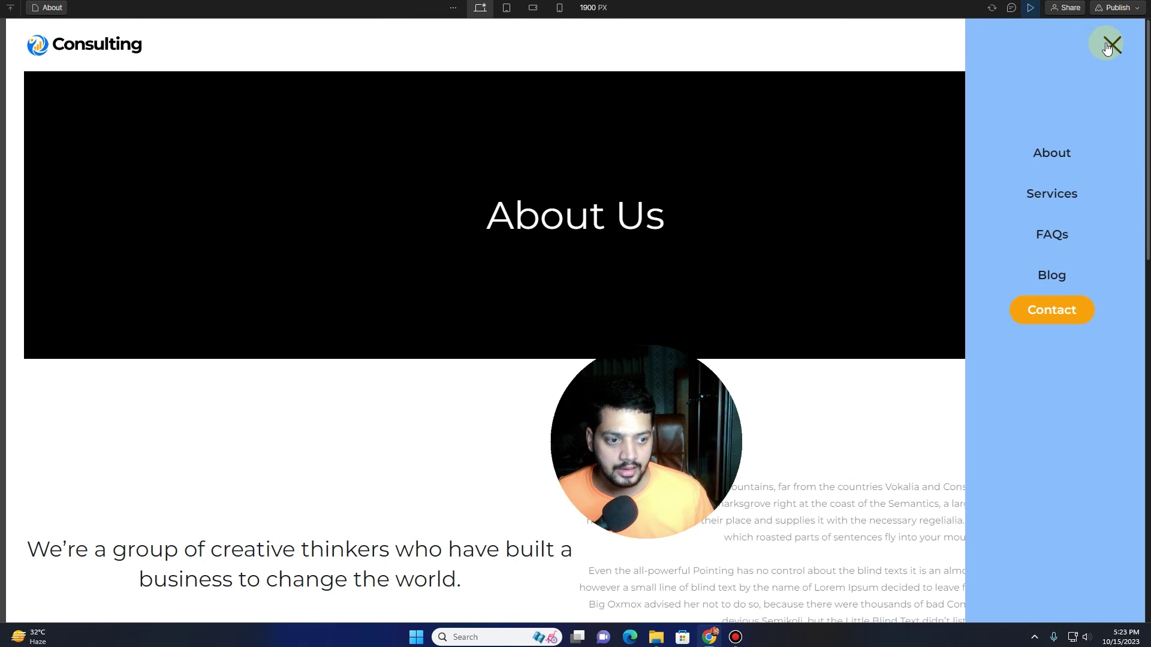
pyautogui.click(1107, 46)
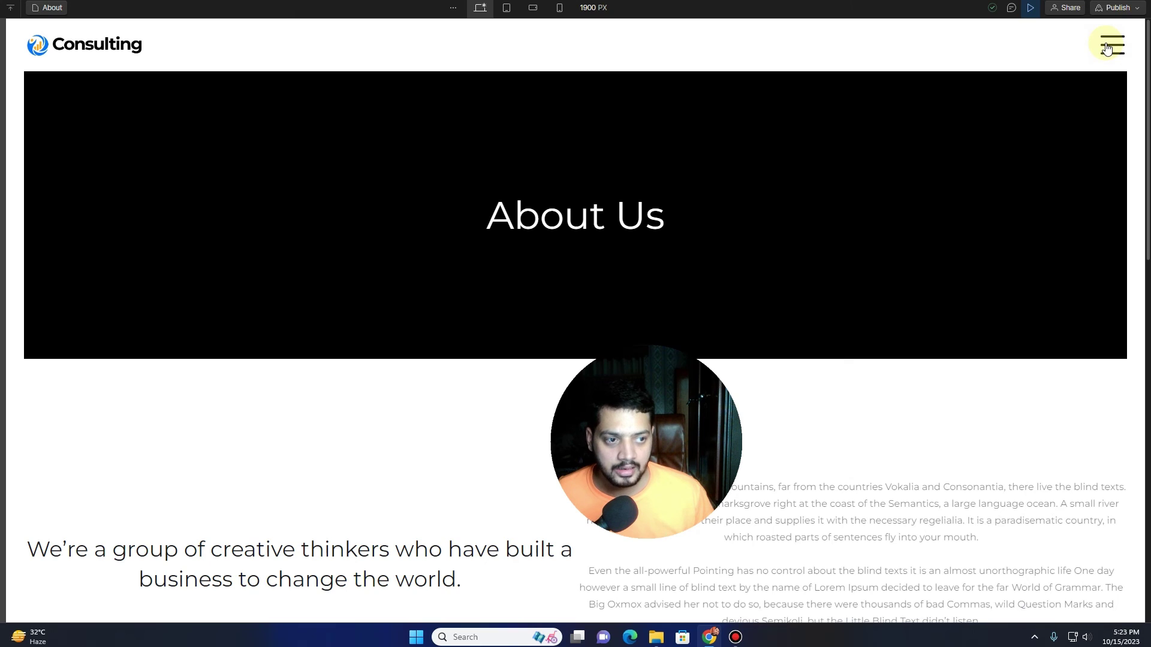
pyautogui.click(1107, 46)
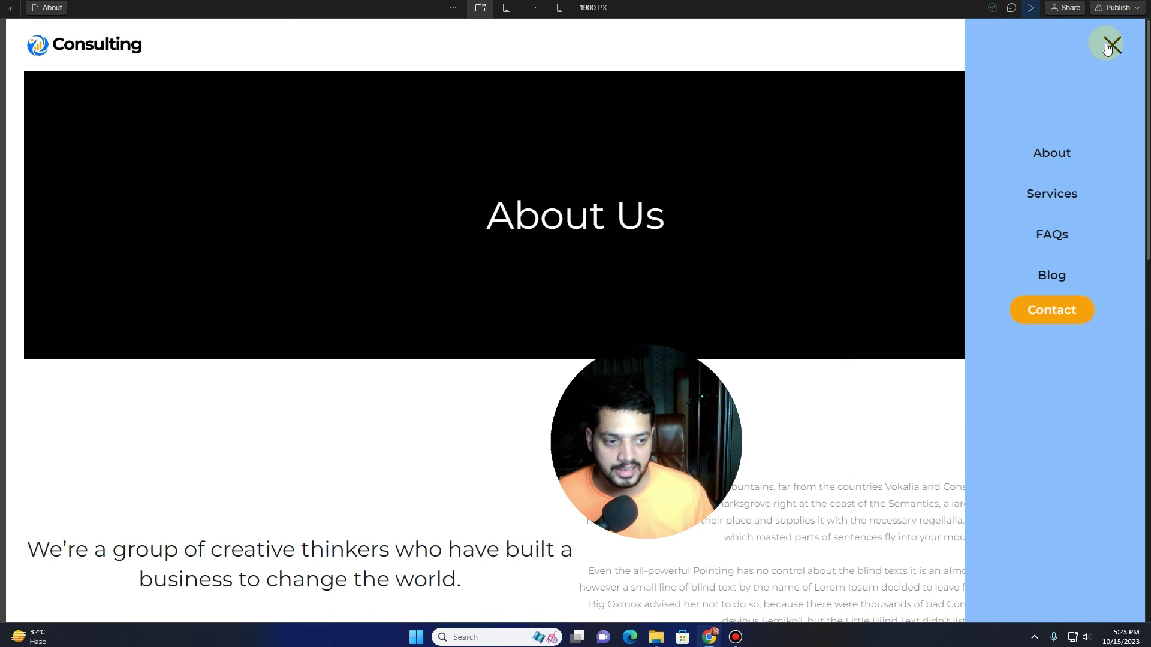
pyautogui.click(1108, 47)
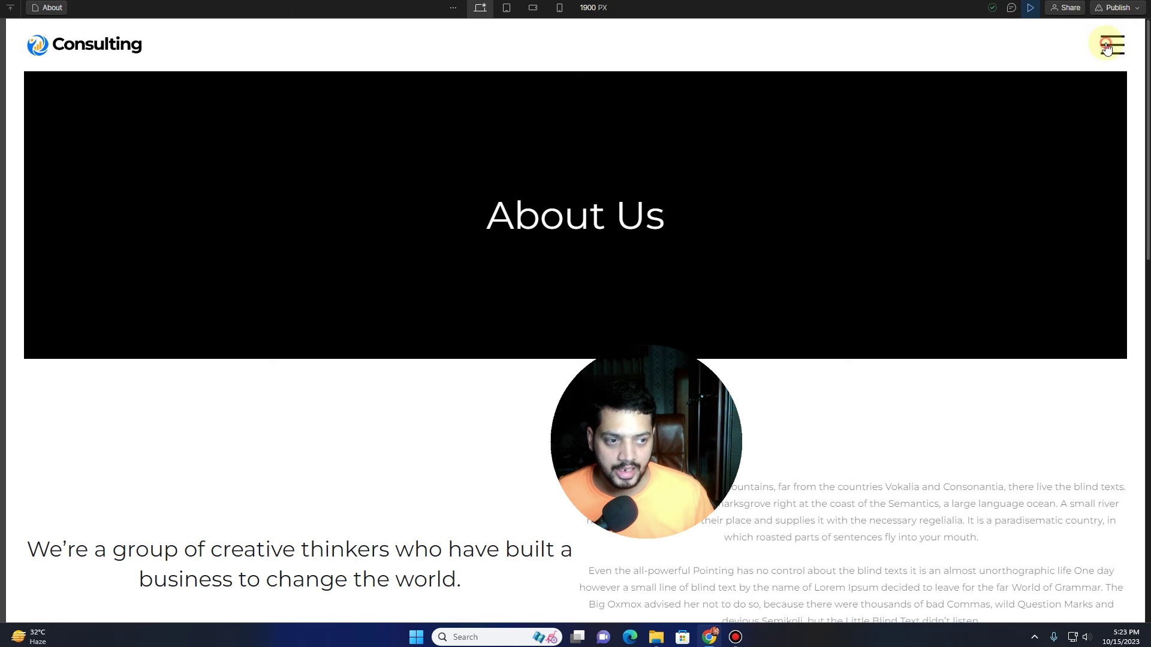
pyautogui.click(1107, 46)
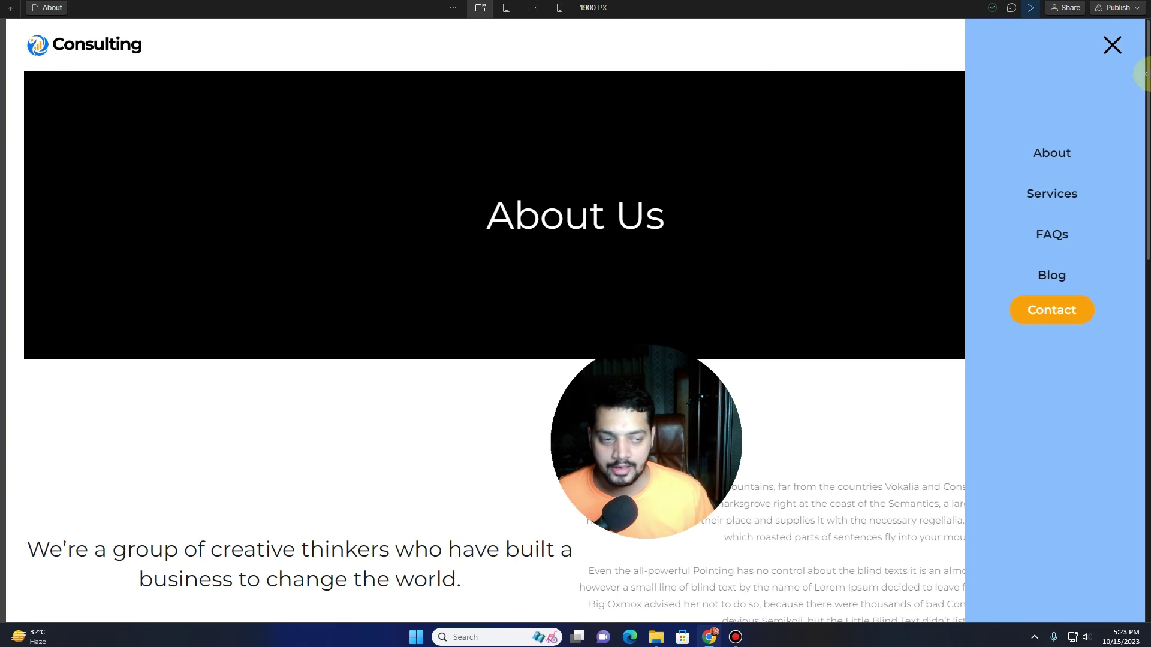
pyautogui.click(1107, 46)
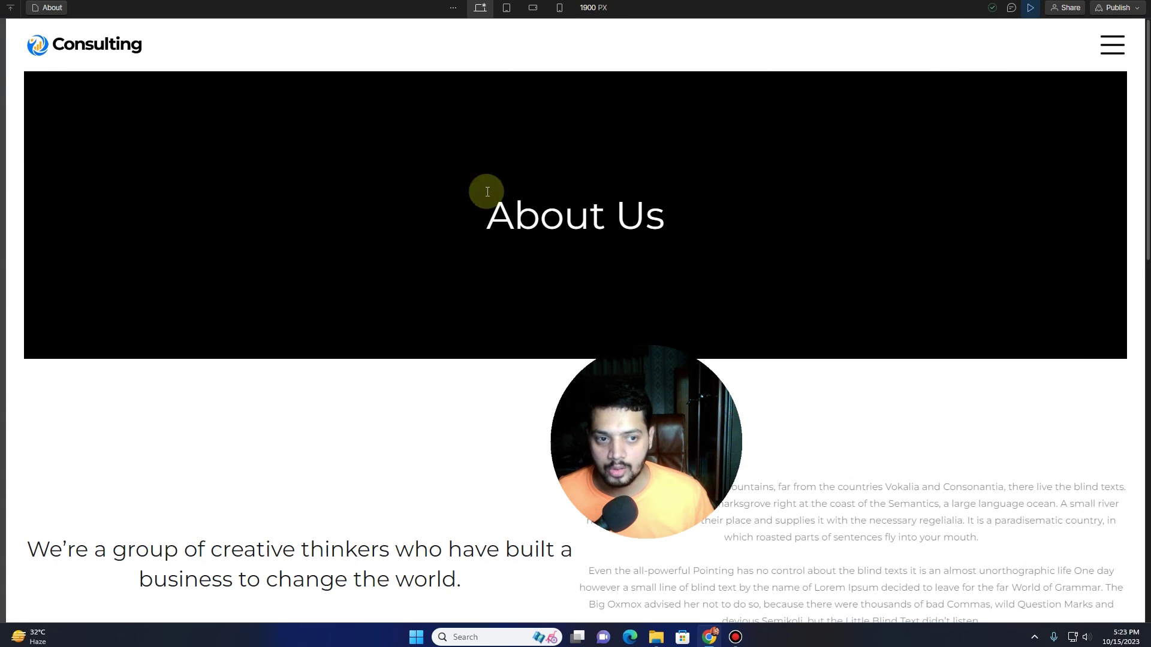
pyautogui.click(1113, 47)
pyautogui.click(1113, 46)
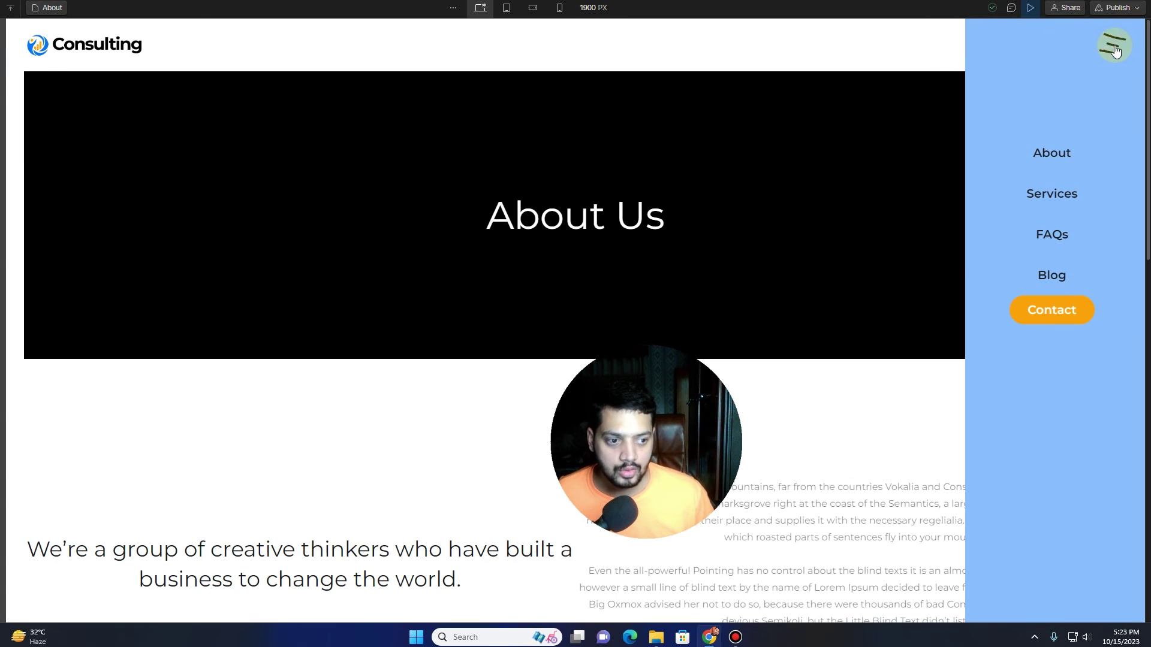
pyautogui.click(1114, 48)
pyautogui.click(1114, 49)
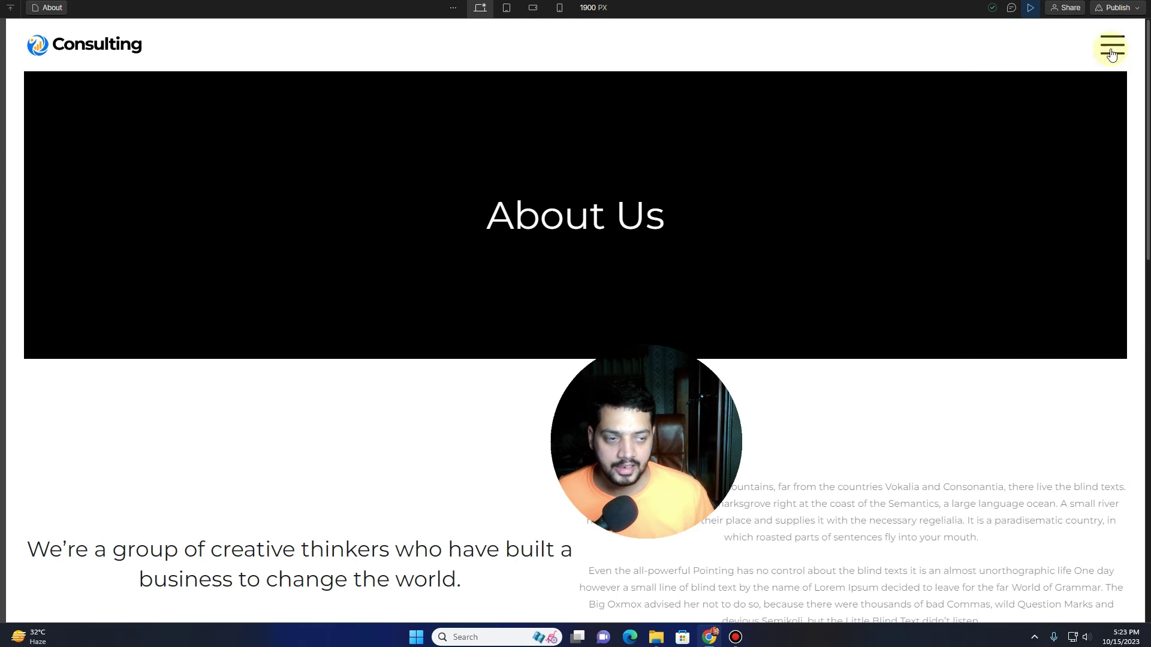
# Check the open side menu in the tablet preview, then return to the design view.
pyautogui.click(506, 9)
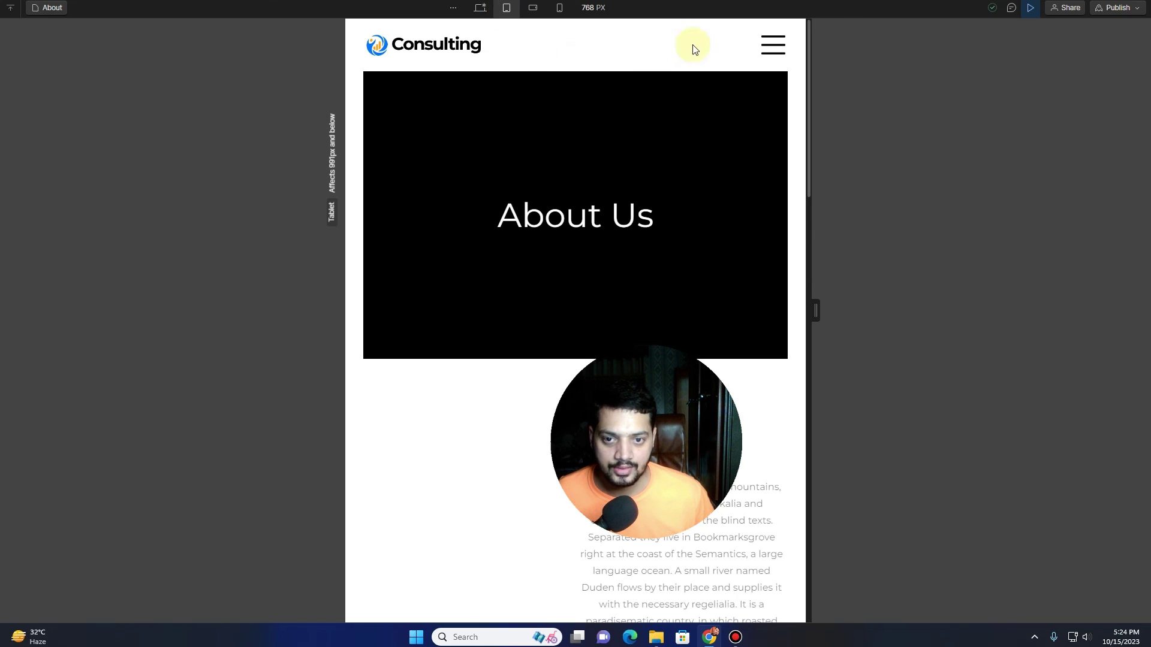
pyautogui.click(773, 47)
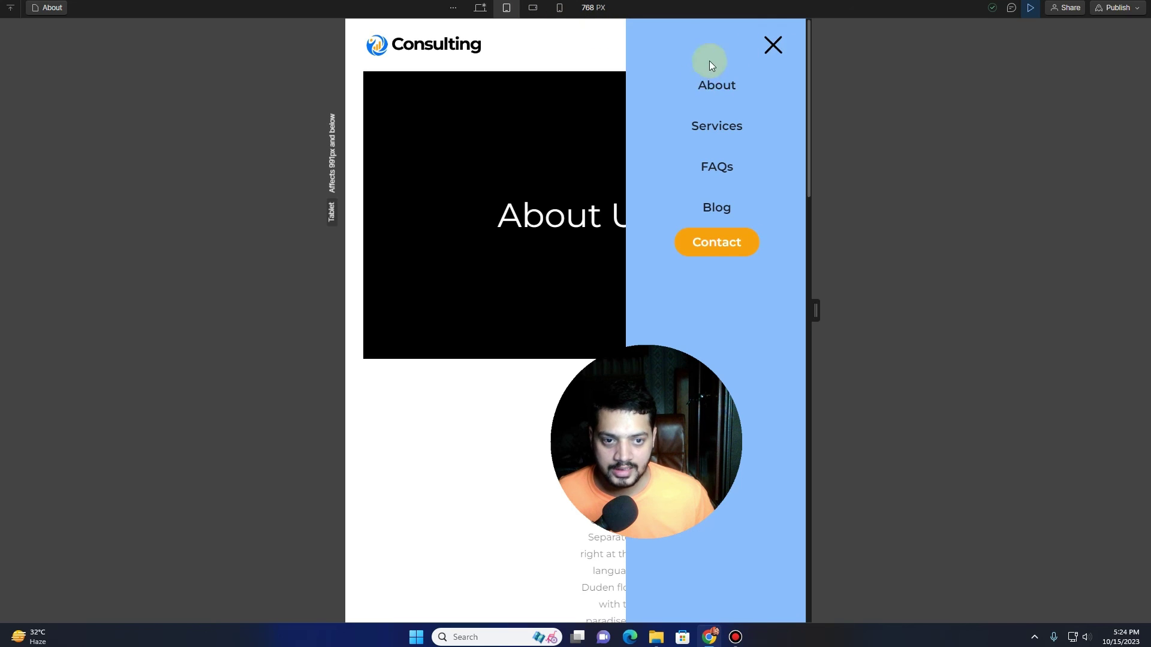
pyautogui.click(1031, 13)
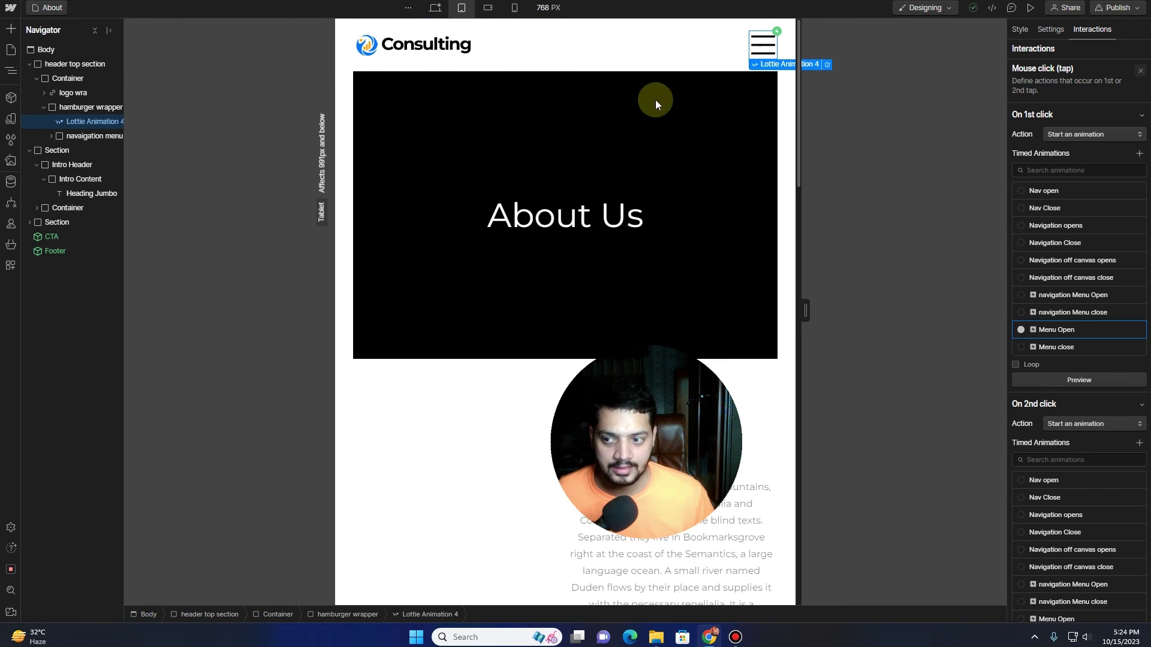
# Set the navigation menu wrapper's right margin to 0 px at the tablet breakpoint.
pyautogui.click(68, 137)
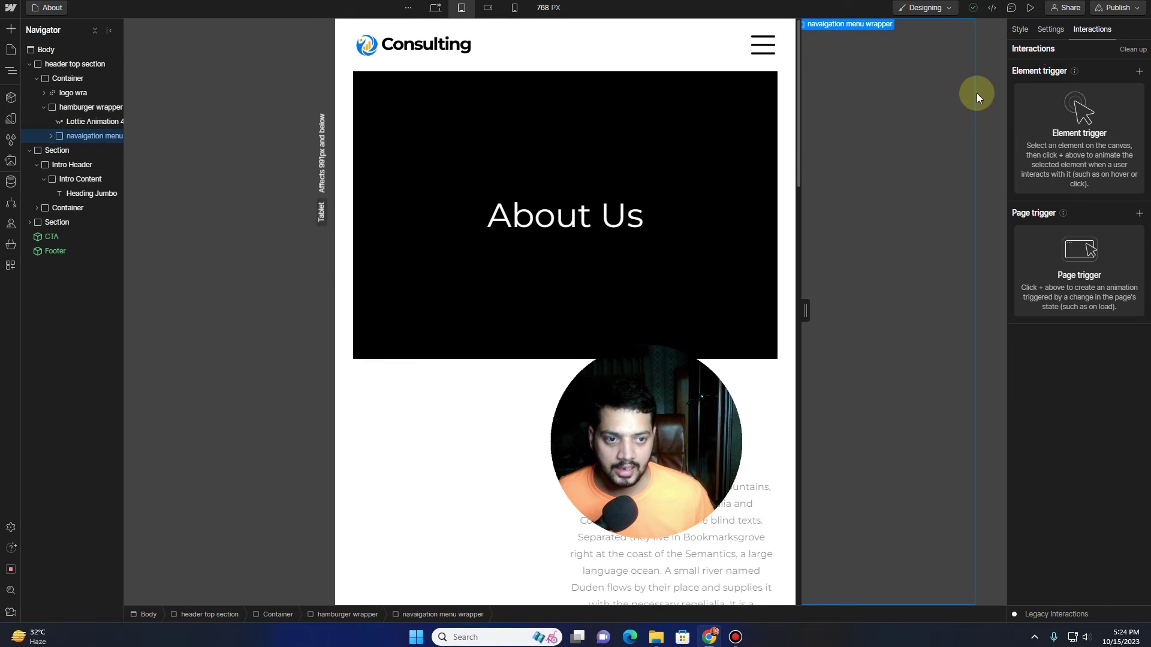
pyautogui.click(1017, 28)
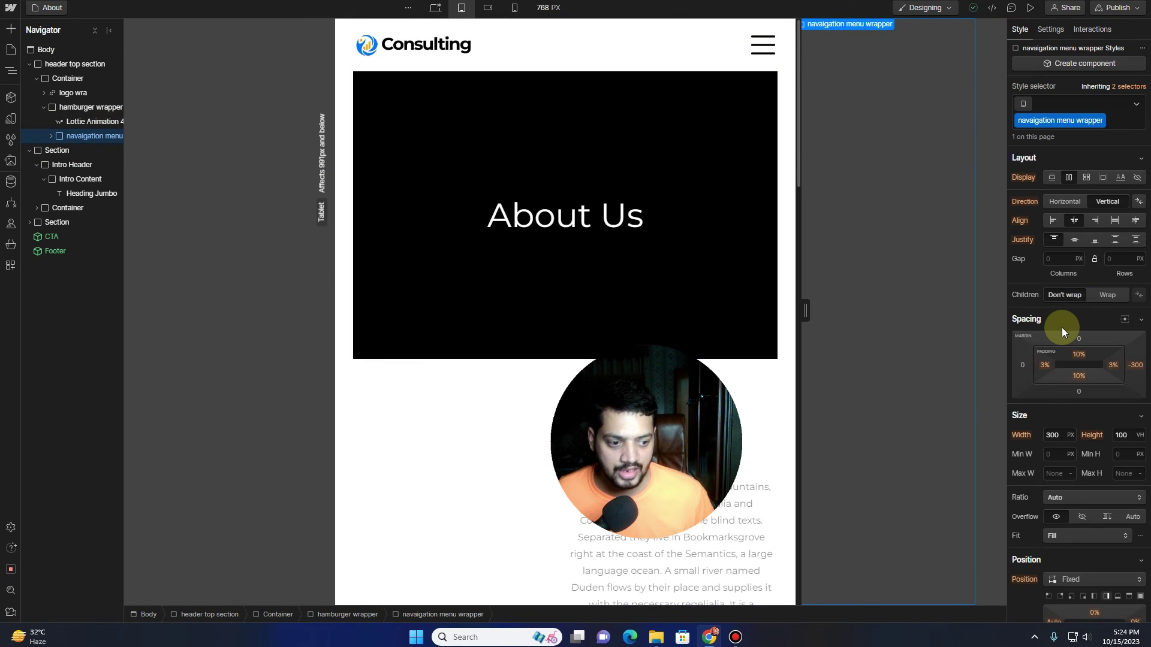
pyautogui.click(1139, 368)
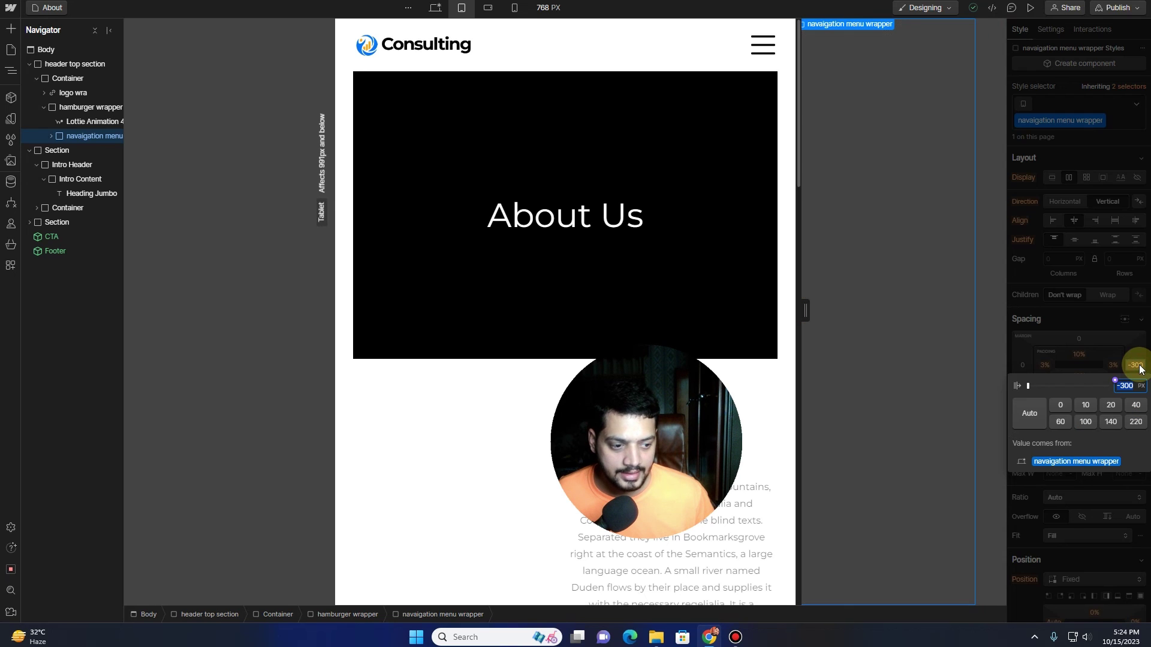
pyautogui.click(1061, 406)
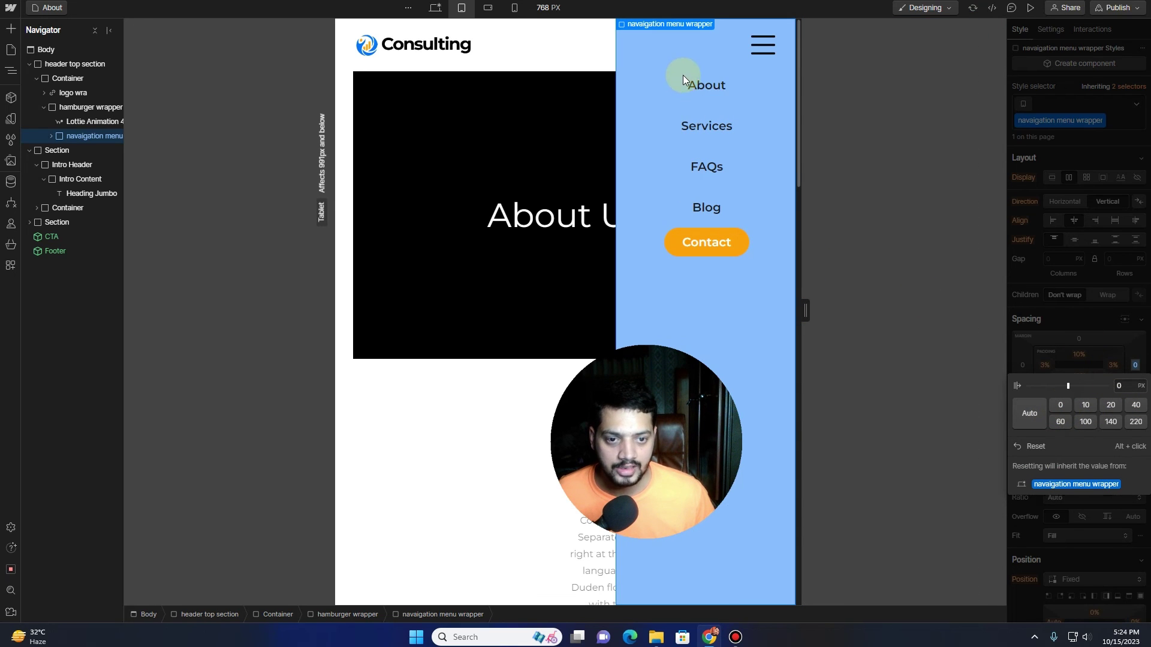
pyautogui.click(1059, 310)
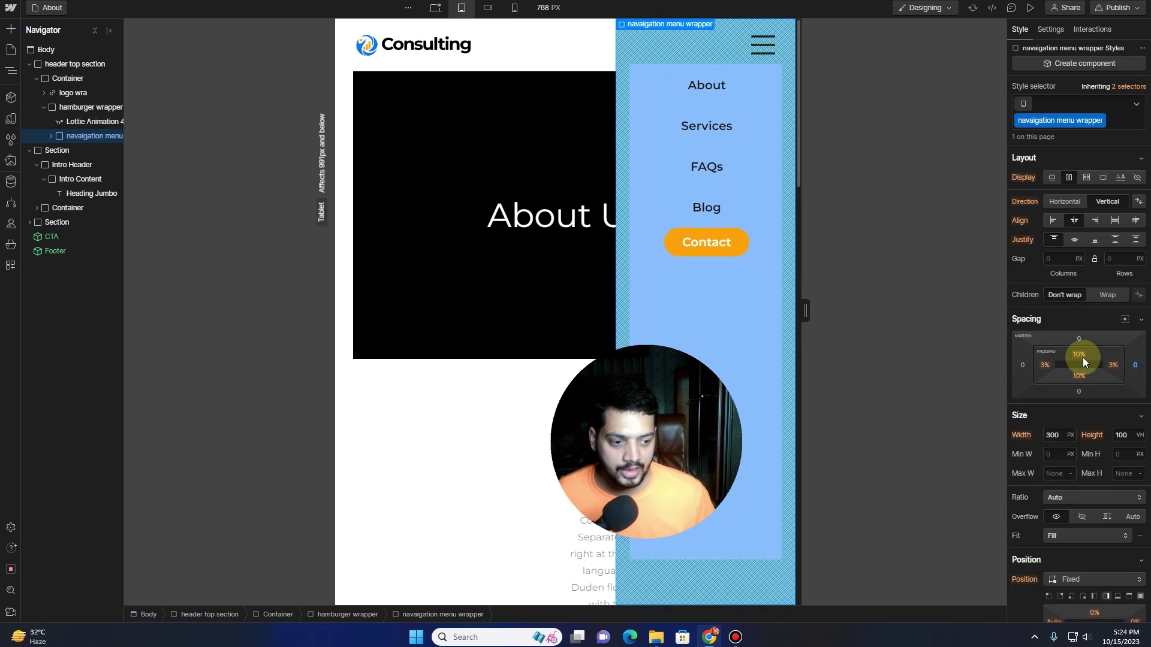
# Center the tablet menu links vertically in the navigation menu wrapper and set its top and bottom padding to 0%.
pyautogui.click(1076, 241)
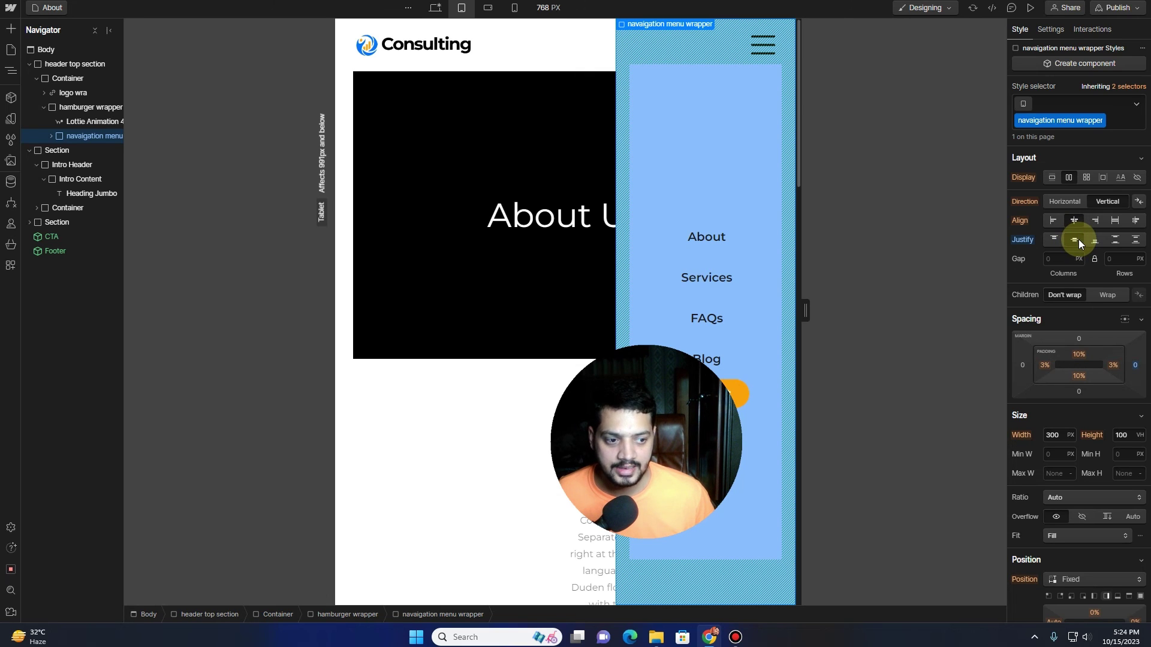
pyautogui.click(1079, 354)
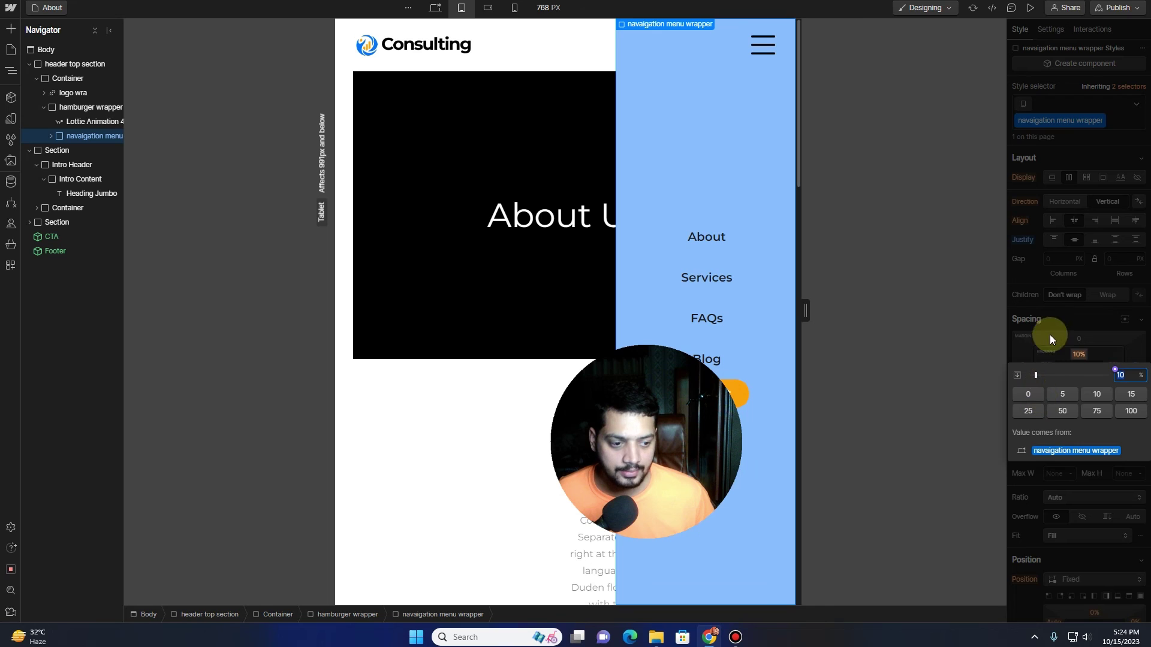
pyautogui.click(1037, 394)
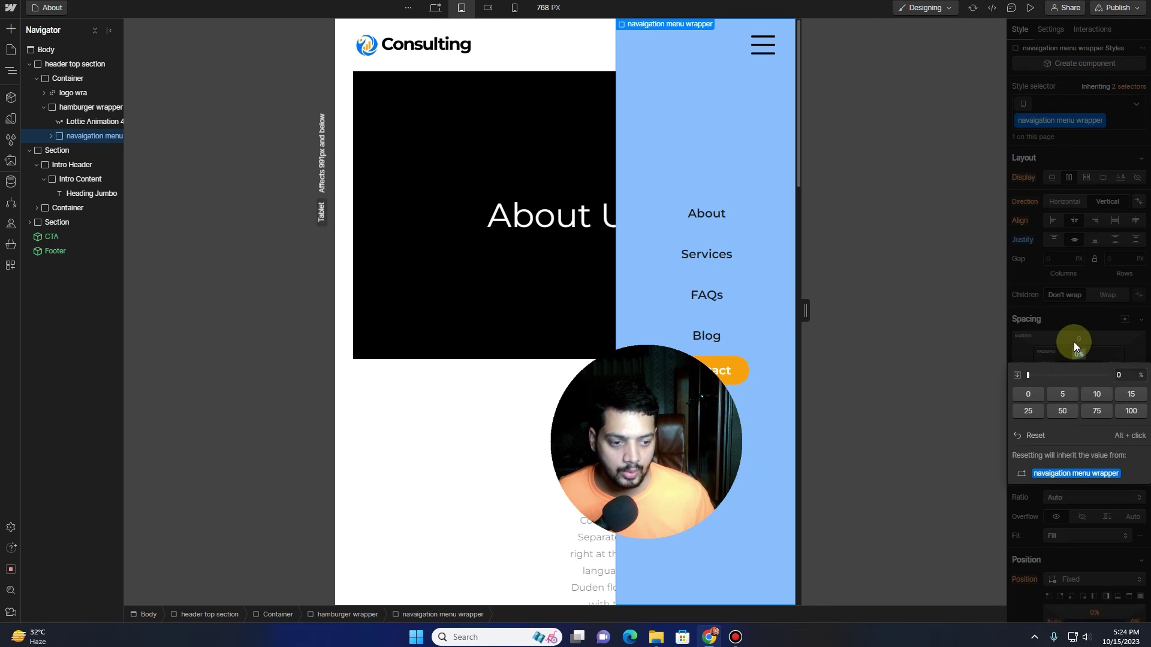
pyautogui.click(1079, 376)
pyautogui.click(1028, 416)
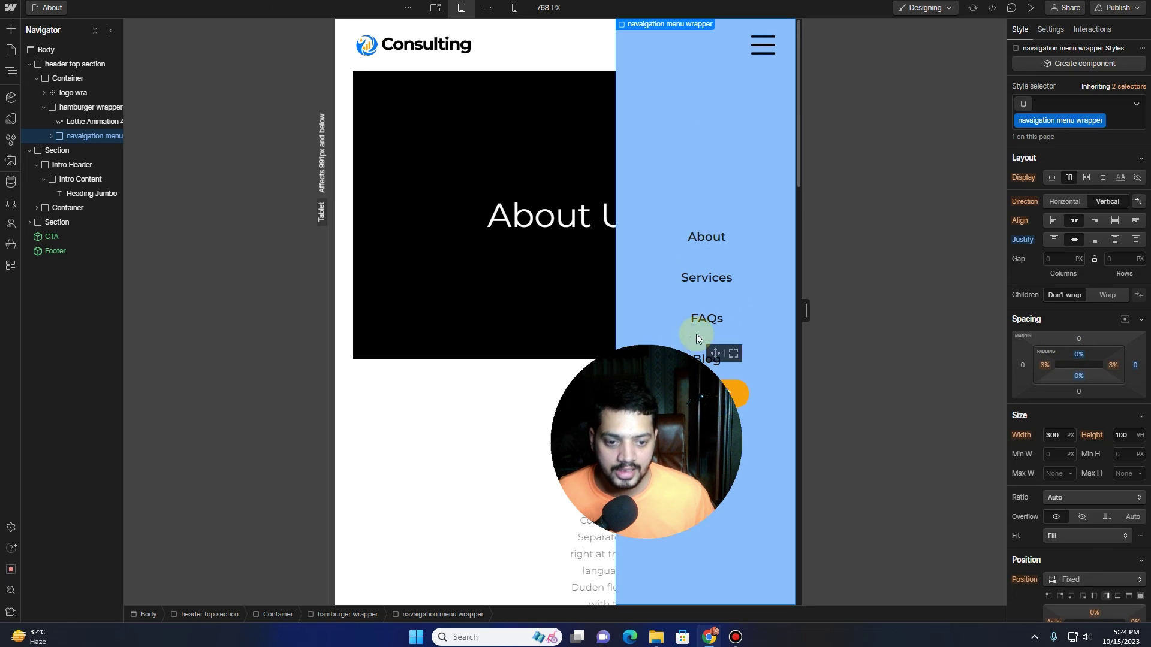
pyautogui.moveTo(689, 357); pyautogui.dragTo(963, 406)
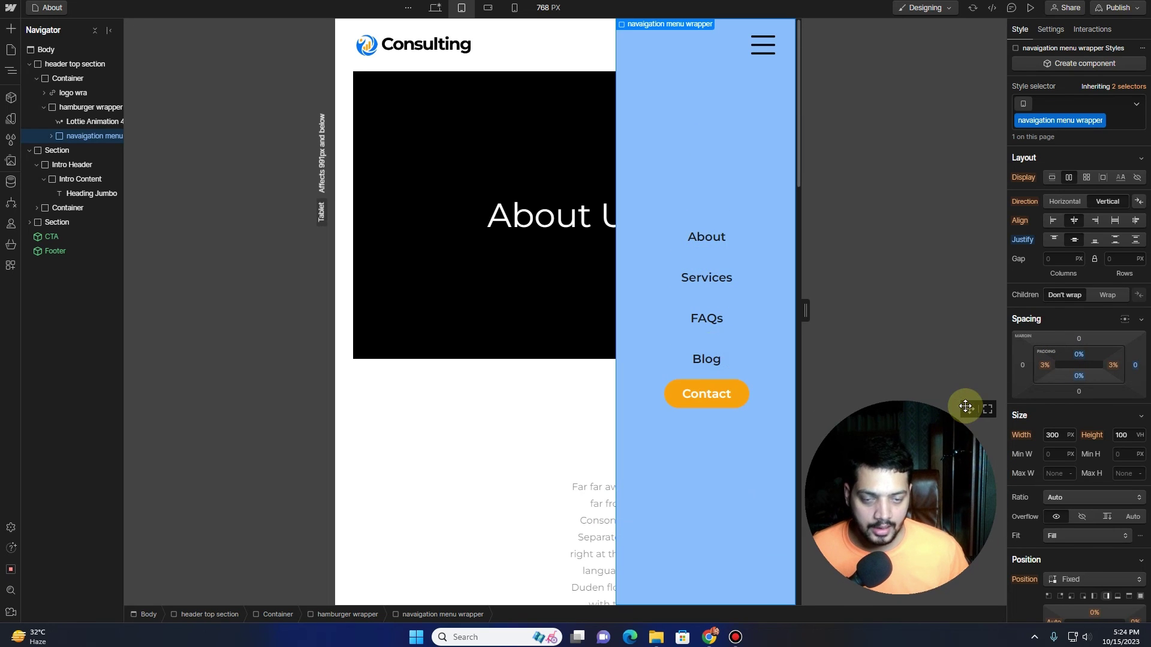
# At the mobile landscape breakpoint, set the navigation menu wrapper's position to Fixed and anchor it to the page's right side.
pyautogui.click(488, 7)
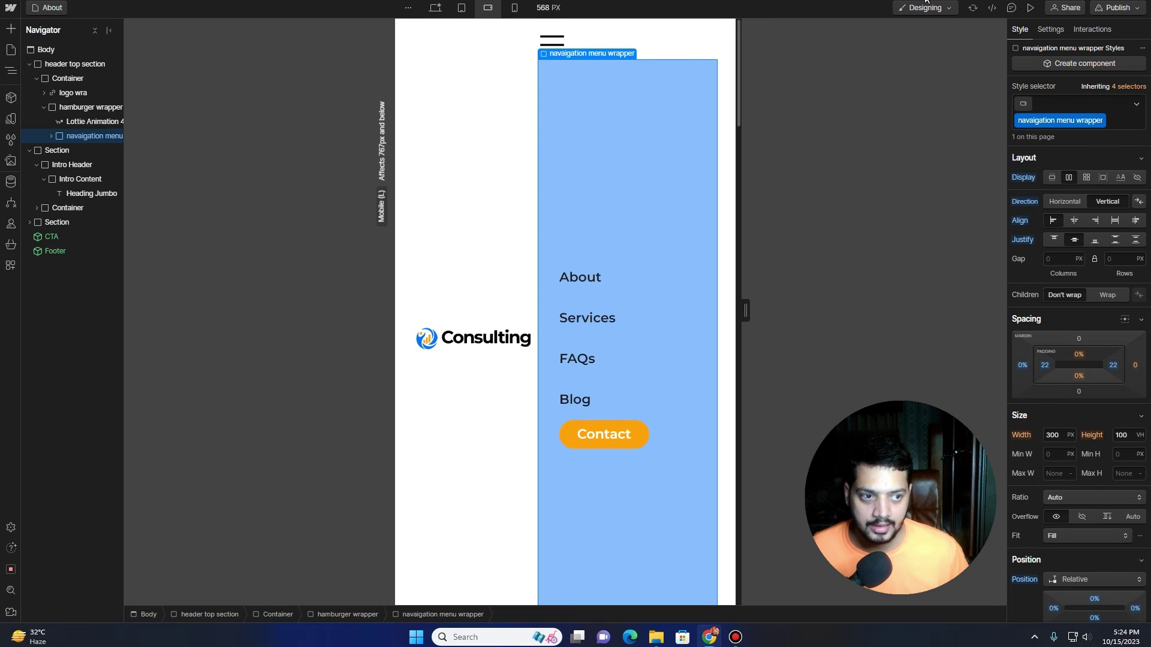
pyautogui.scroll(-2, 1066, 462)
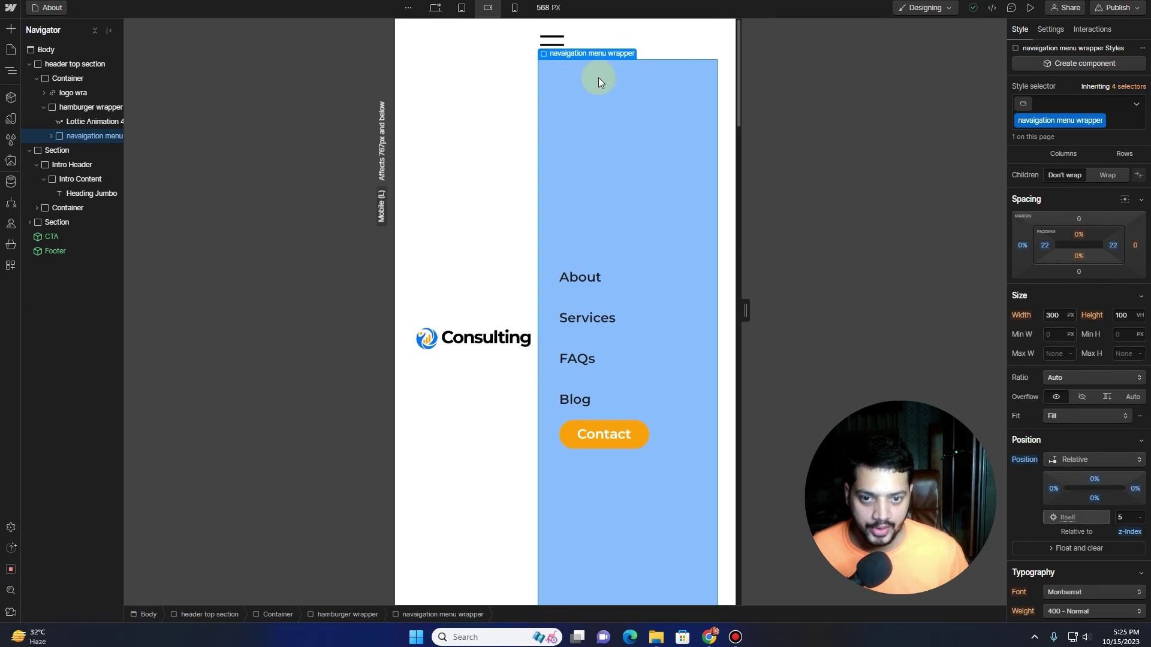
pyautogui.click(1103, 457)
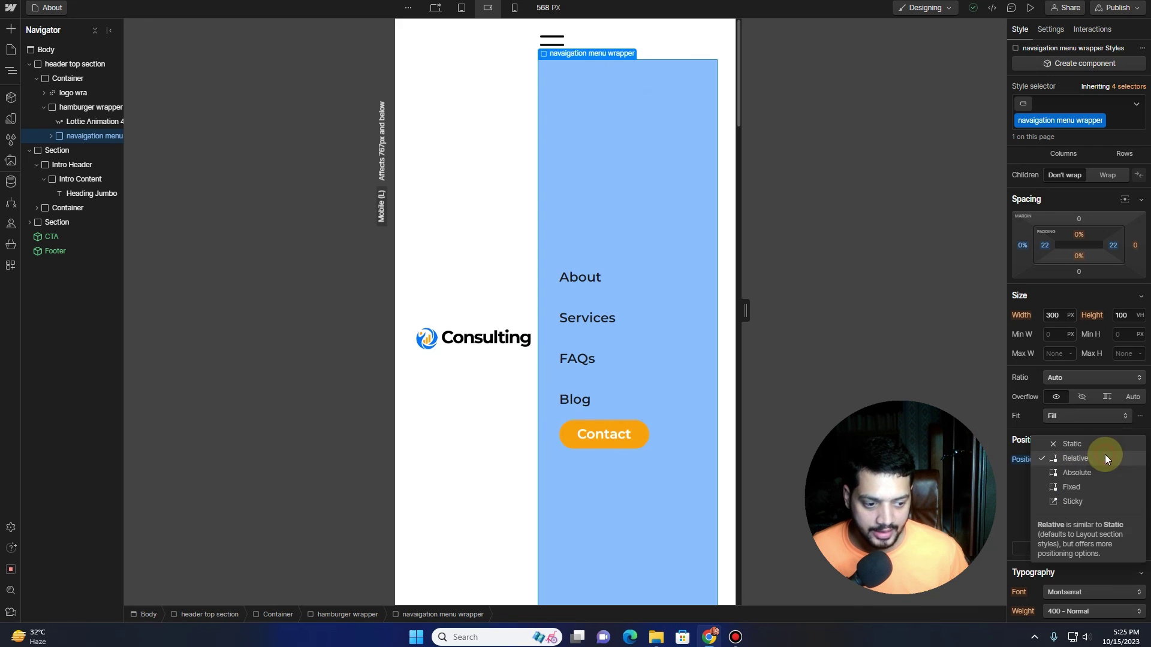
pyautogui.click(1093, 488)
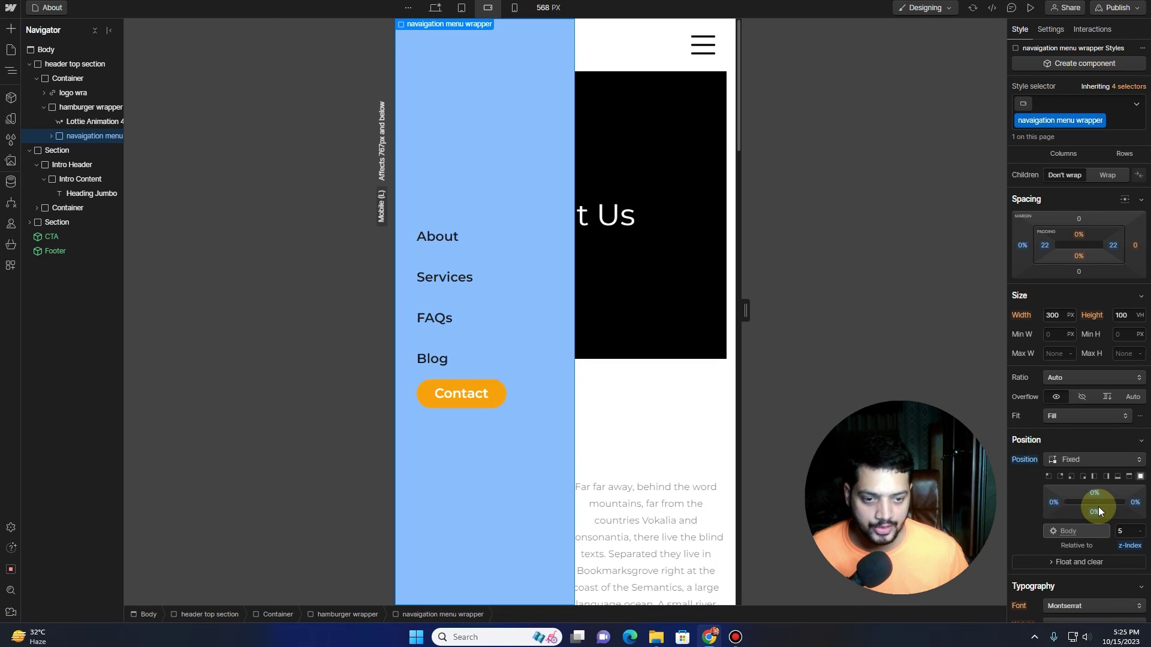
pyautogui.click(1108, 477)
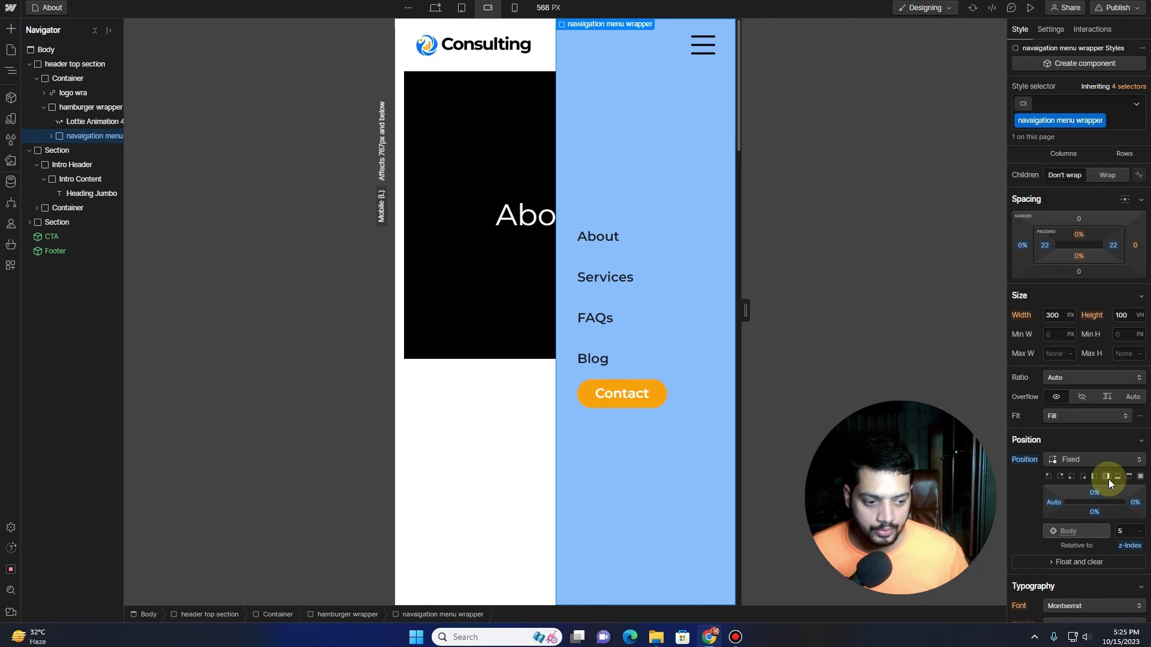